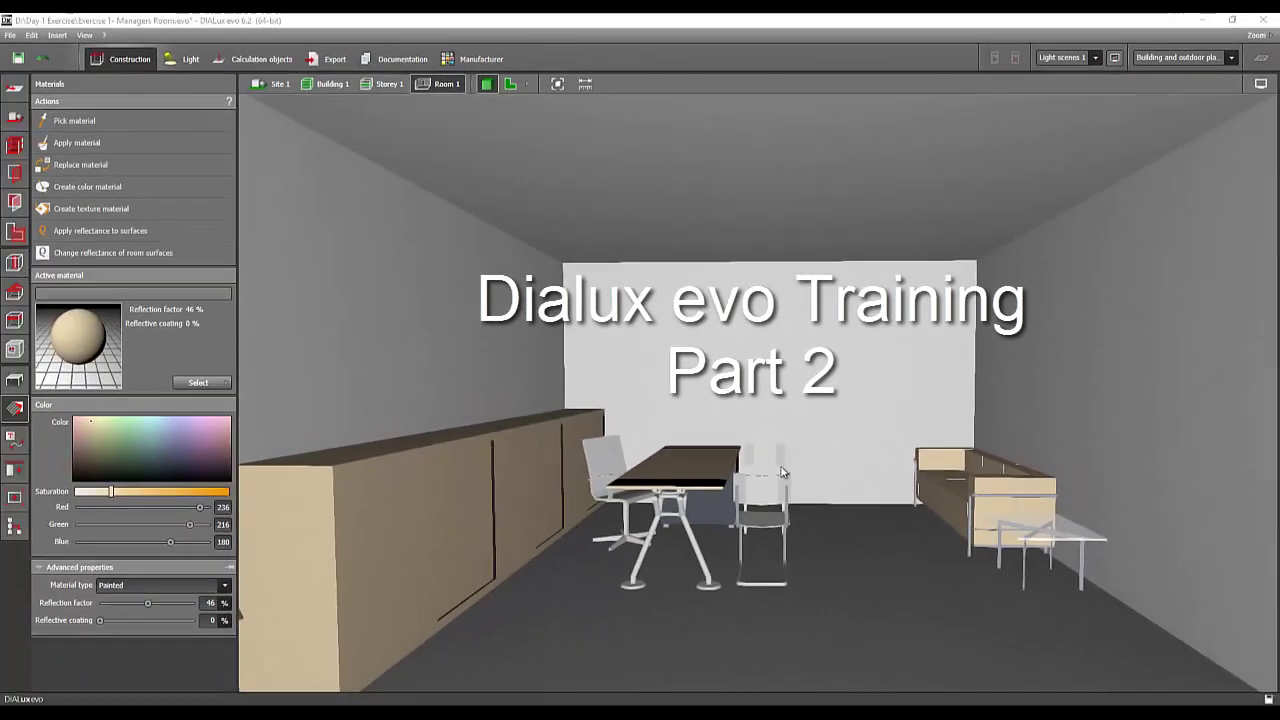
Switch from the 3D room view to the Storey 1 floor plan and fit the whole room in view.
right_click_drag(781, 467, 792, 545)
right_click_drag(396, 142, 580, 236)
scroll(580, 236, "down", 3)
left_click(386, 84)
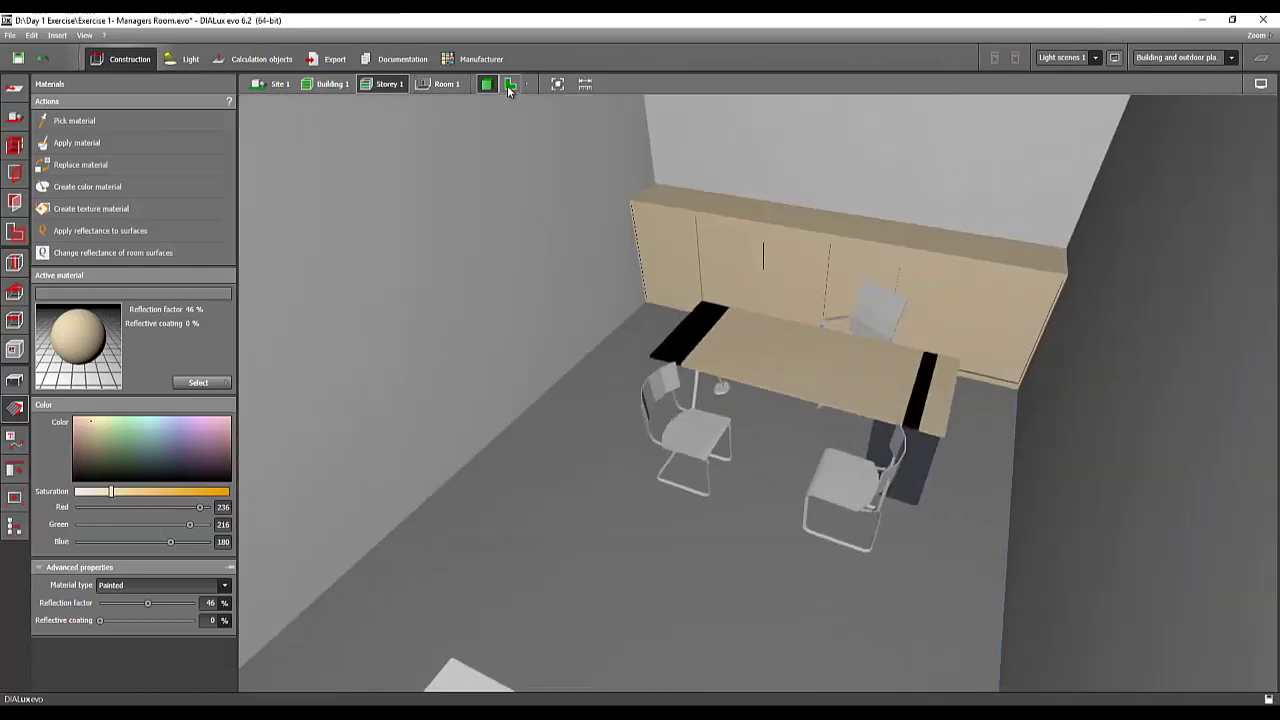
left_click(509, 85)
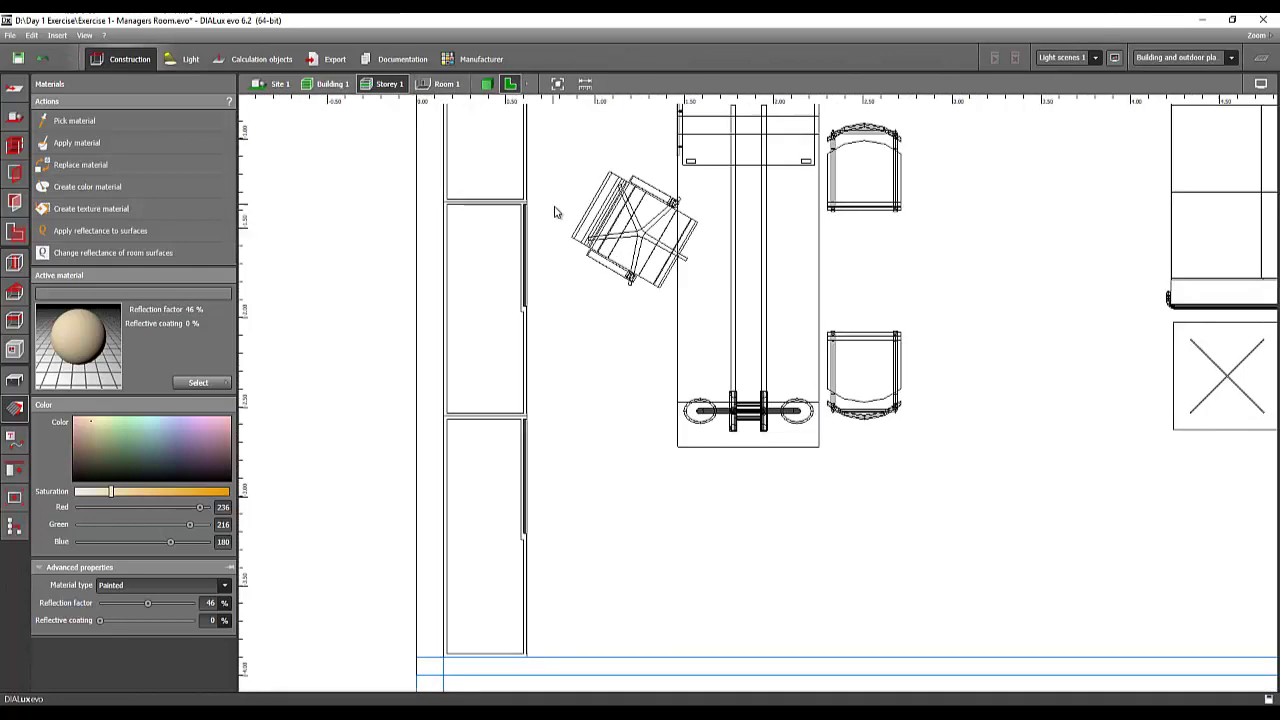
scroll(580, 134, "up", 4)
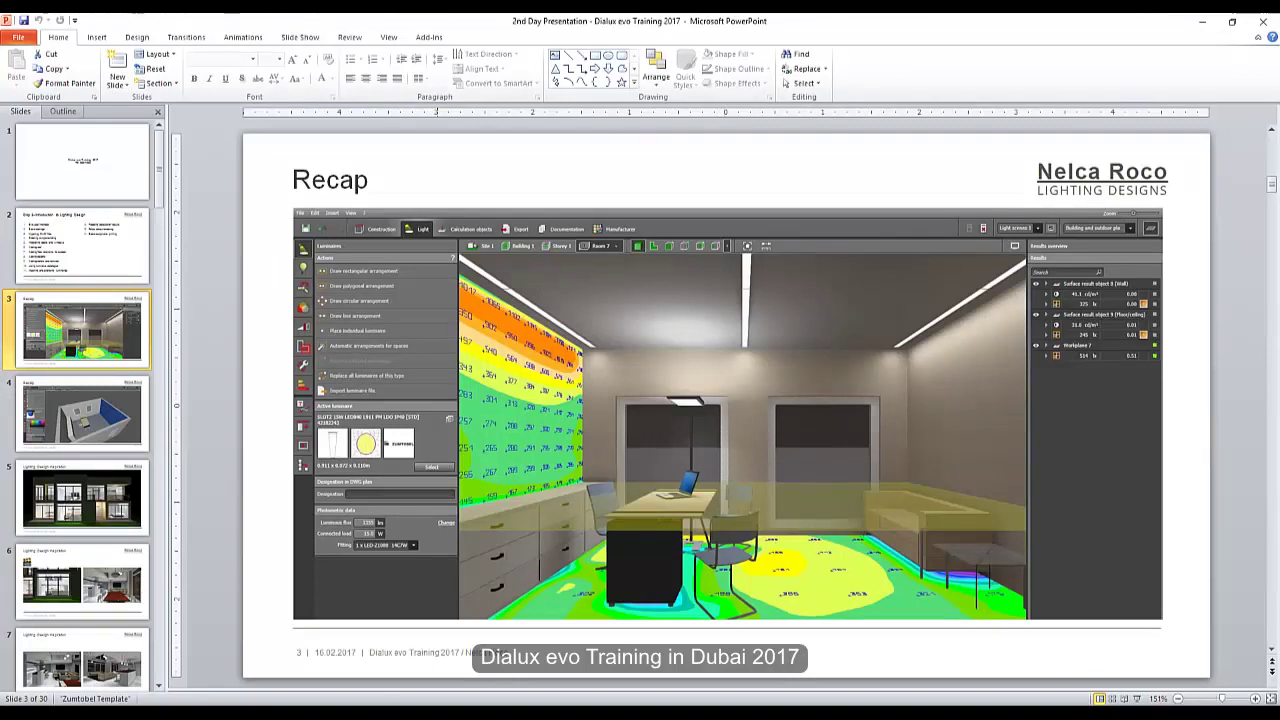
Return to DIALux evo and choose Window (standard) from the aperture objects as the active aperture.
left_click(300, 683)
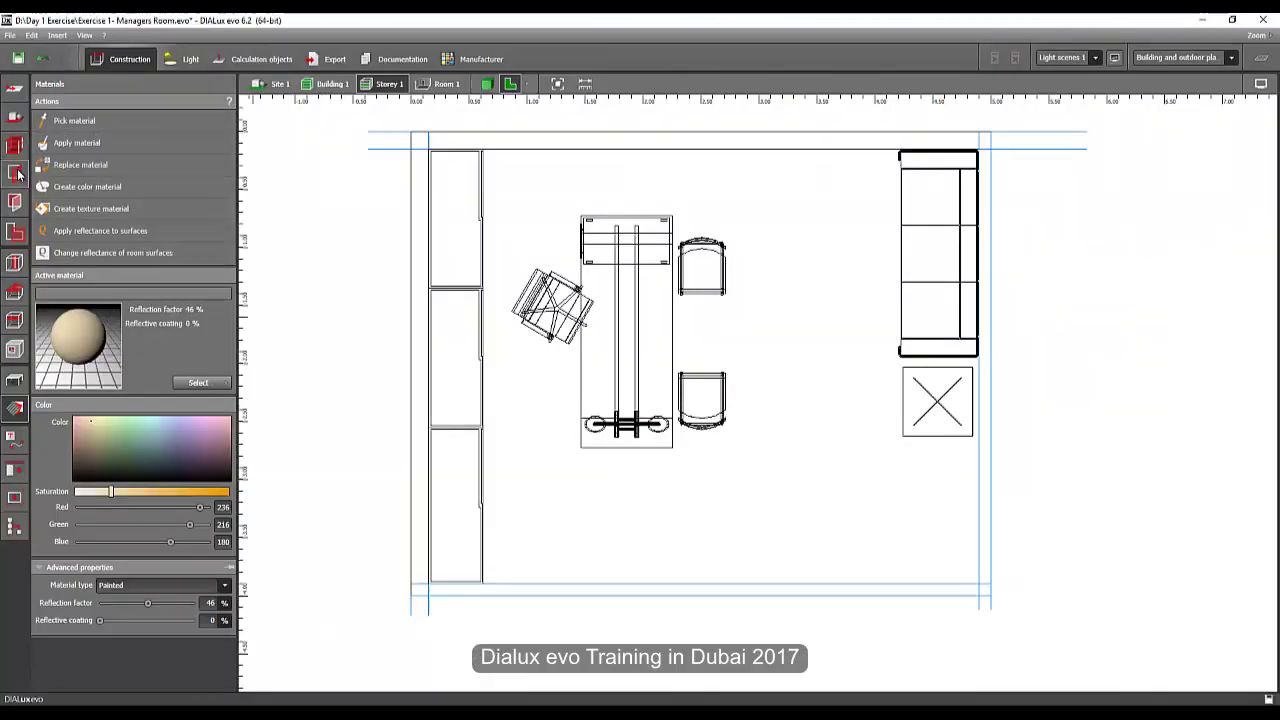
left_click(113, 60)
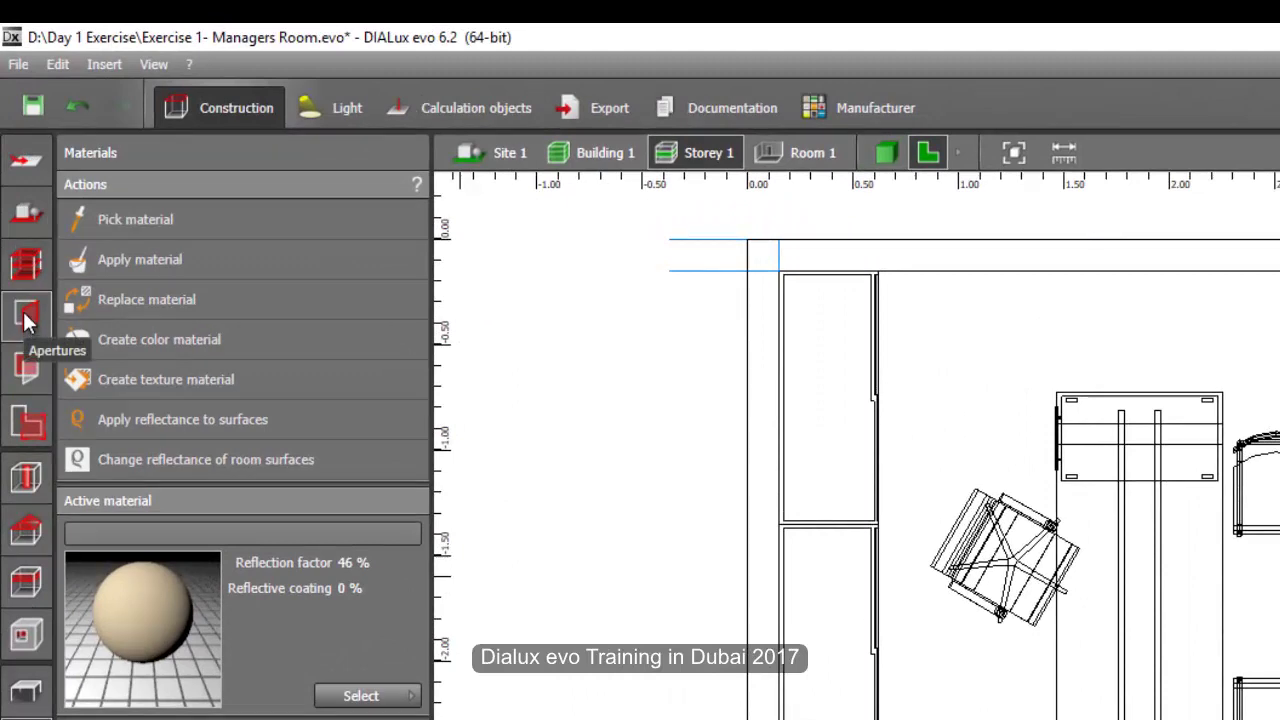
left_click(26, 318)
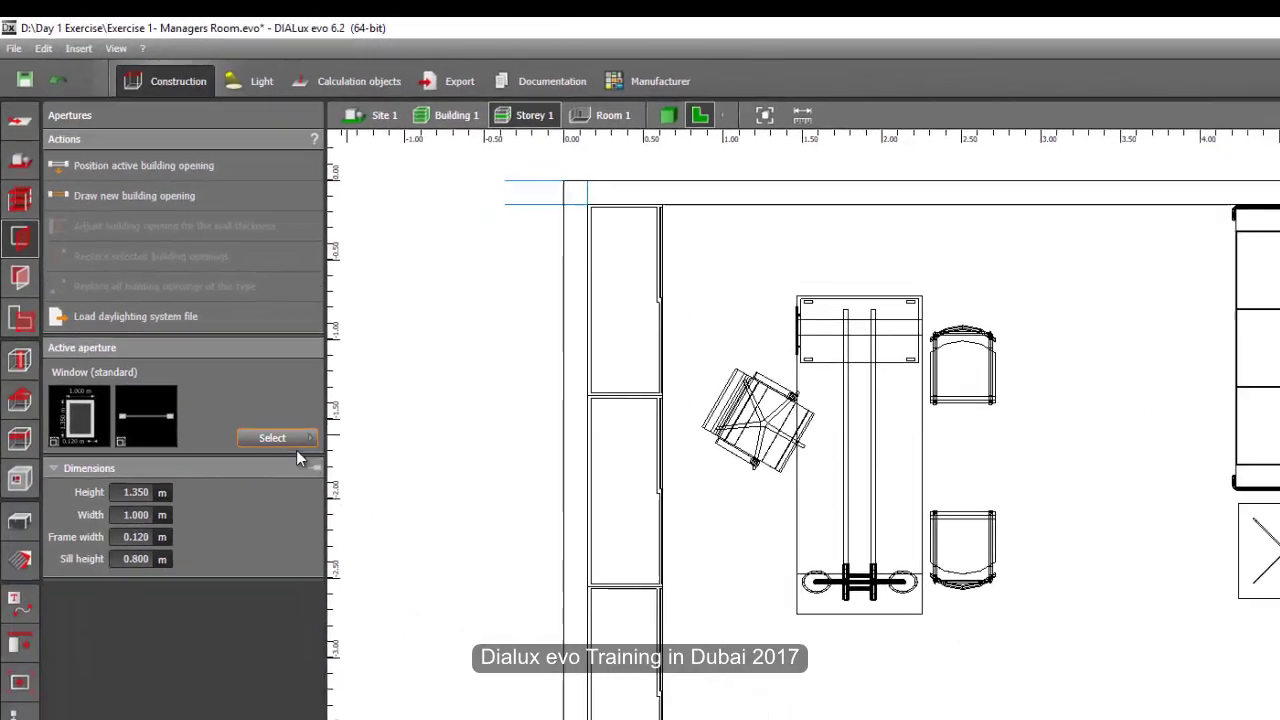
left_click(274, 438)
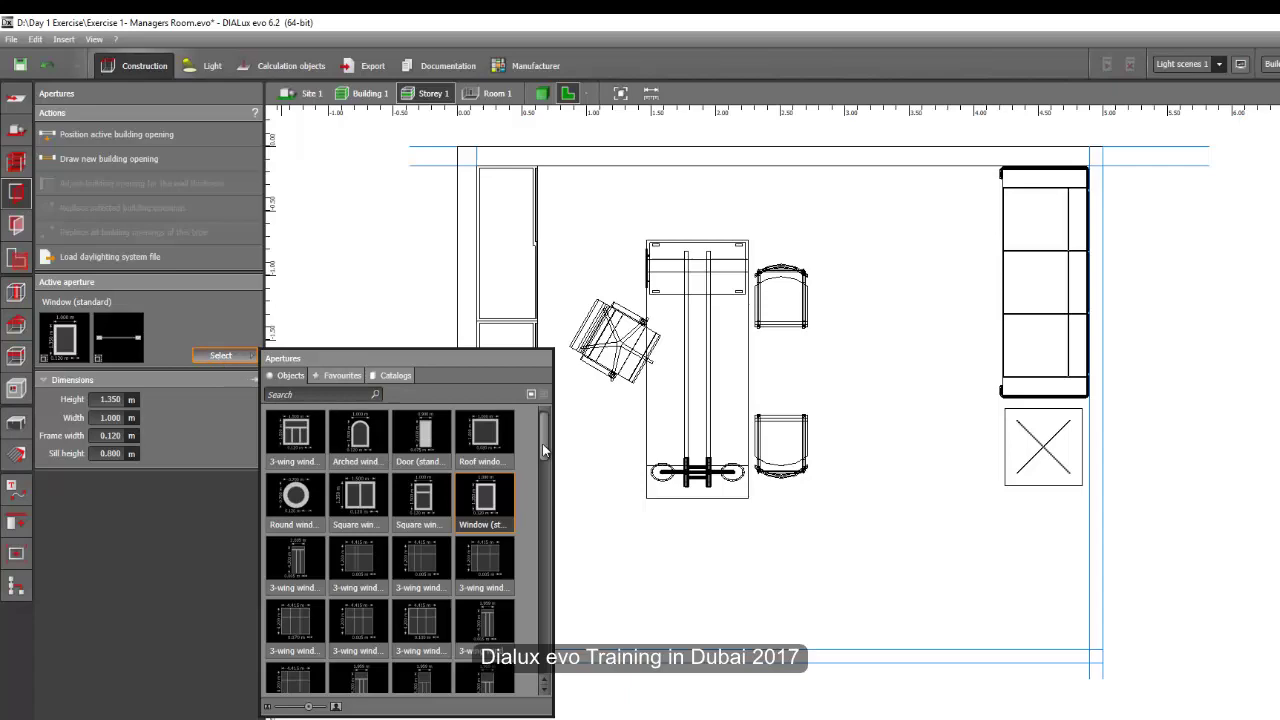
mouse_move(543, 430)
left_mouse_down()
mouse_move(559, 625)
mouse_move(548, 405)
left_mouse_up()
left_click_drag(542, 433, 547, 462)
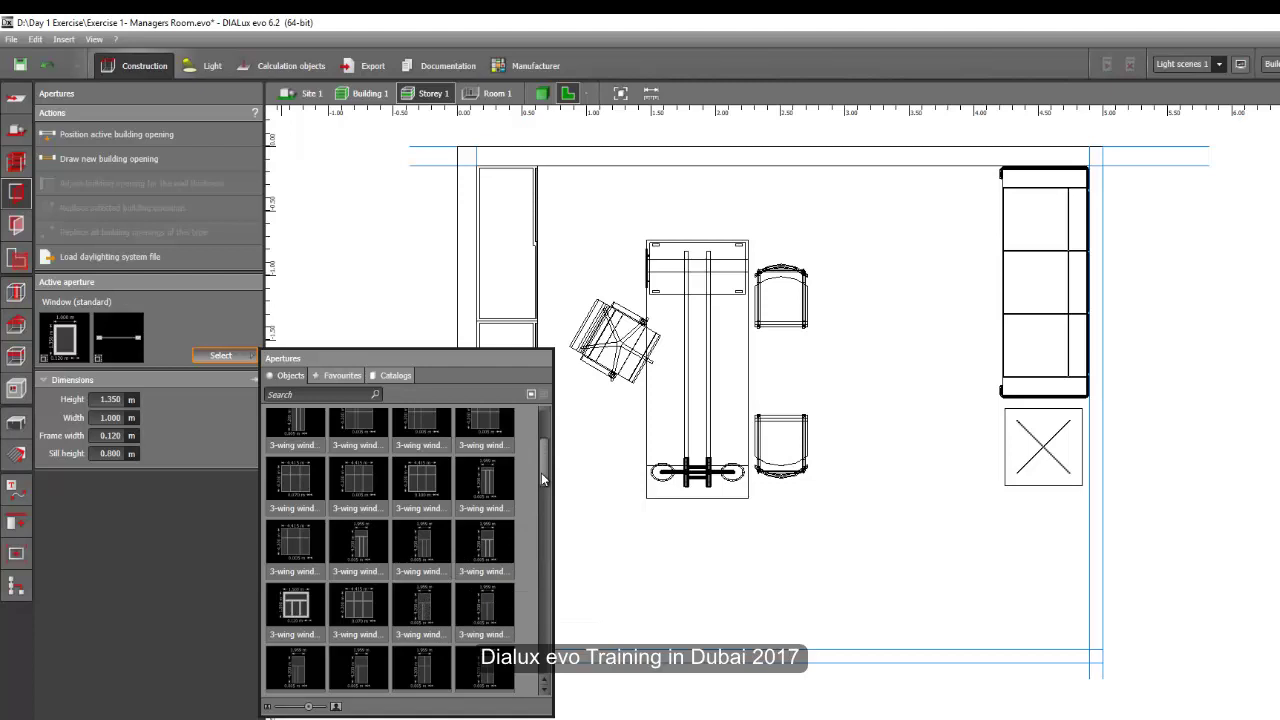
scroll(440, 608, "down", 3)
left_click_drag(545, 520, 545, 442)
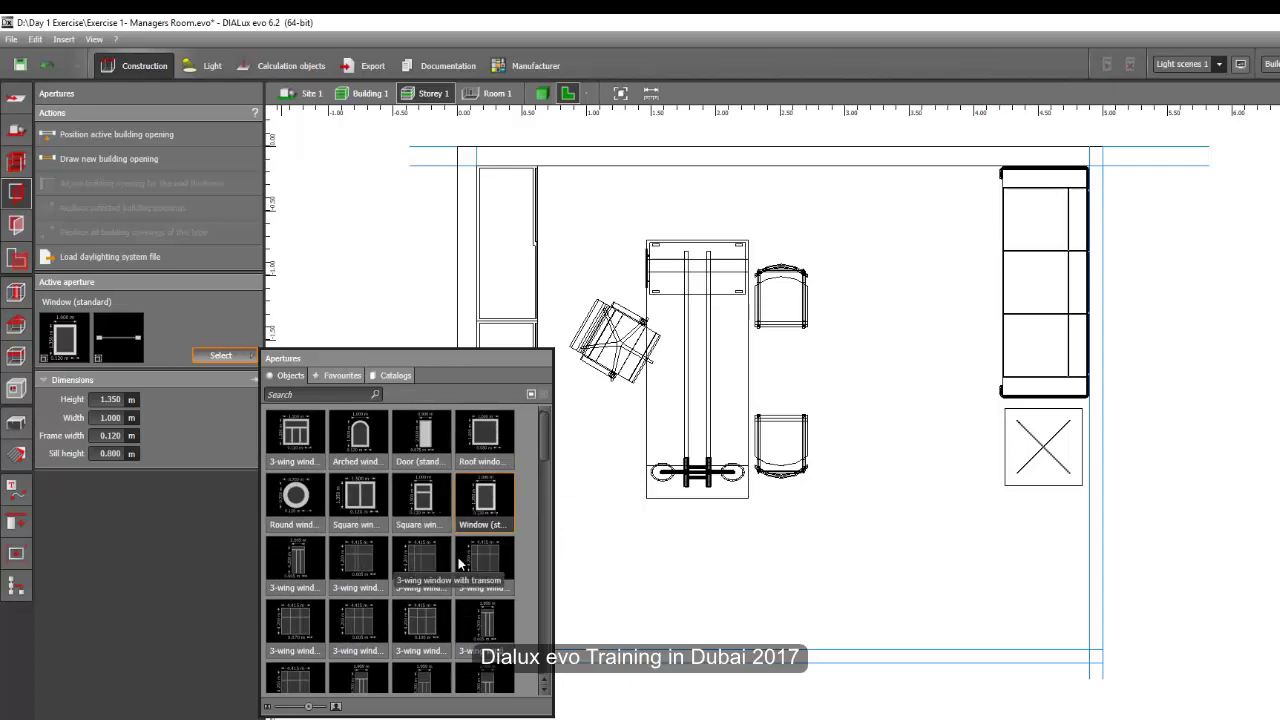
left_click(488, 499)
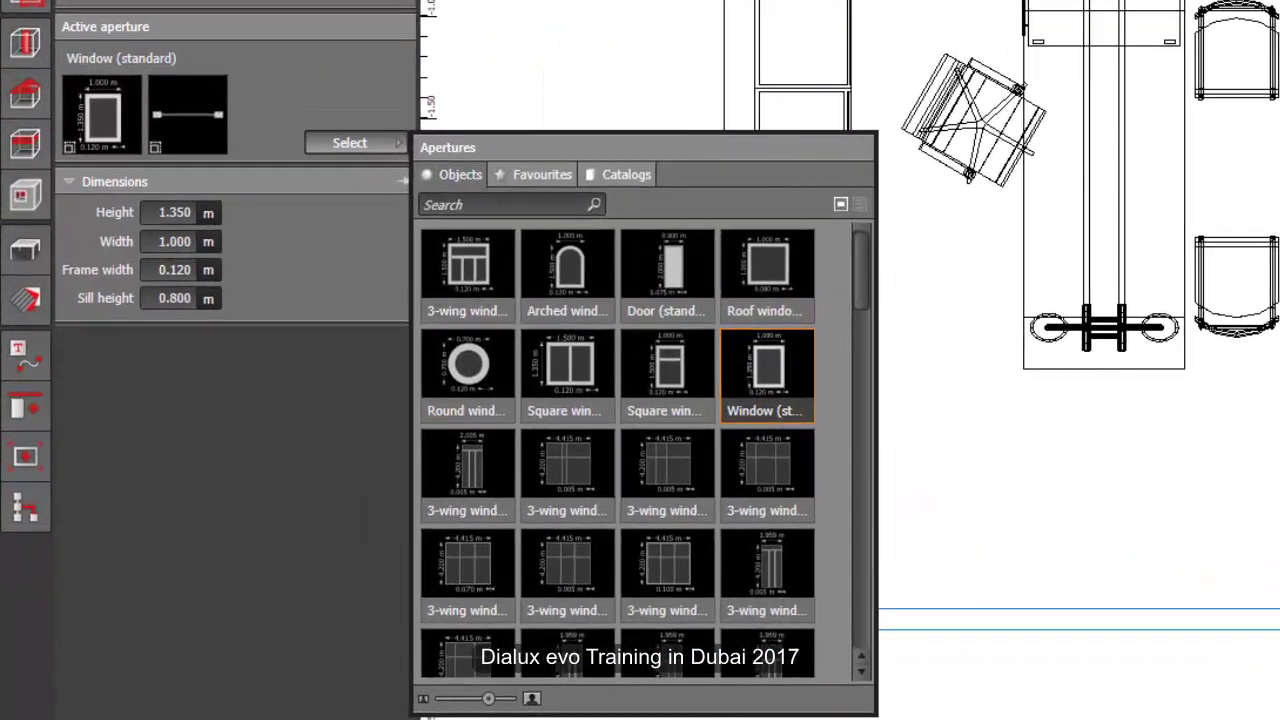
Position two standard windows, 1.350 m high and 1.000 m wide, side by side in the upper wall of the floor plan.
left_click(168, 216)
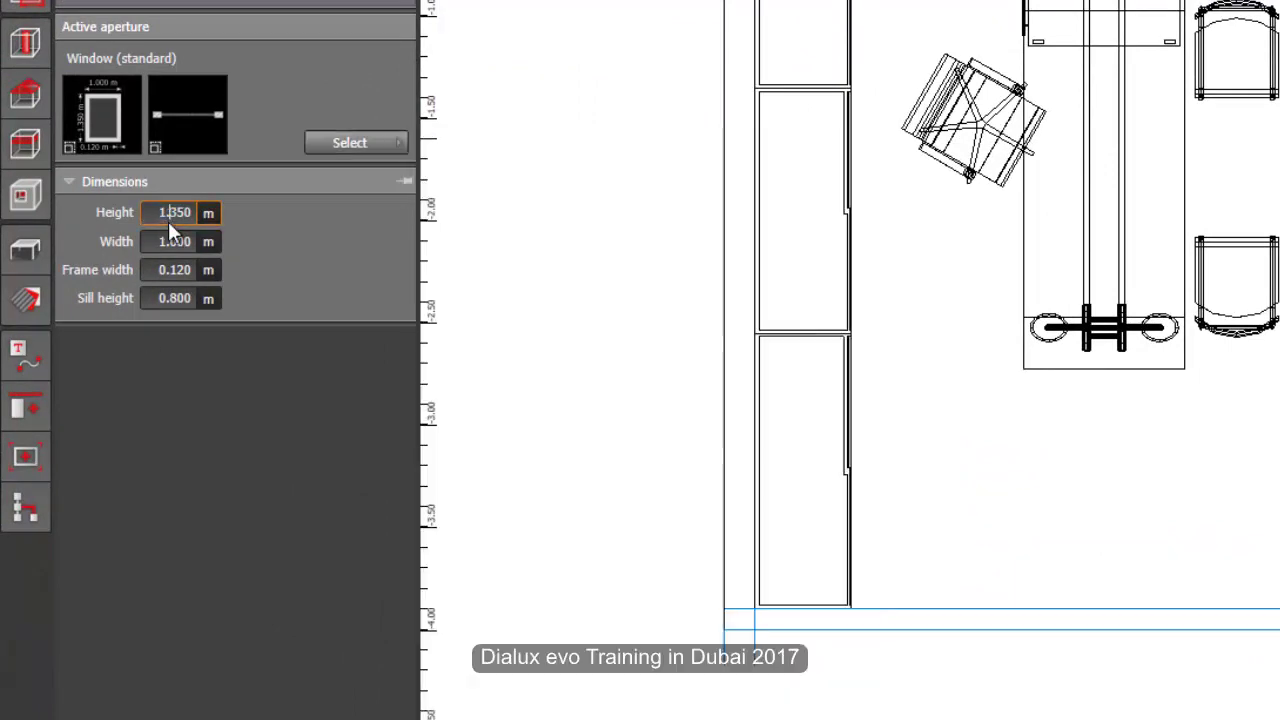
left_click(174, 306)
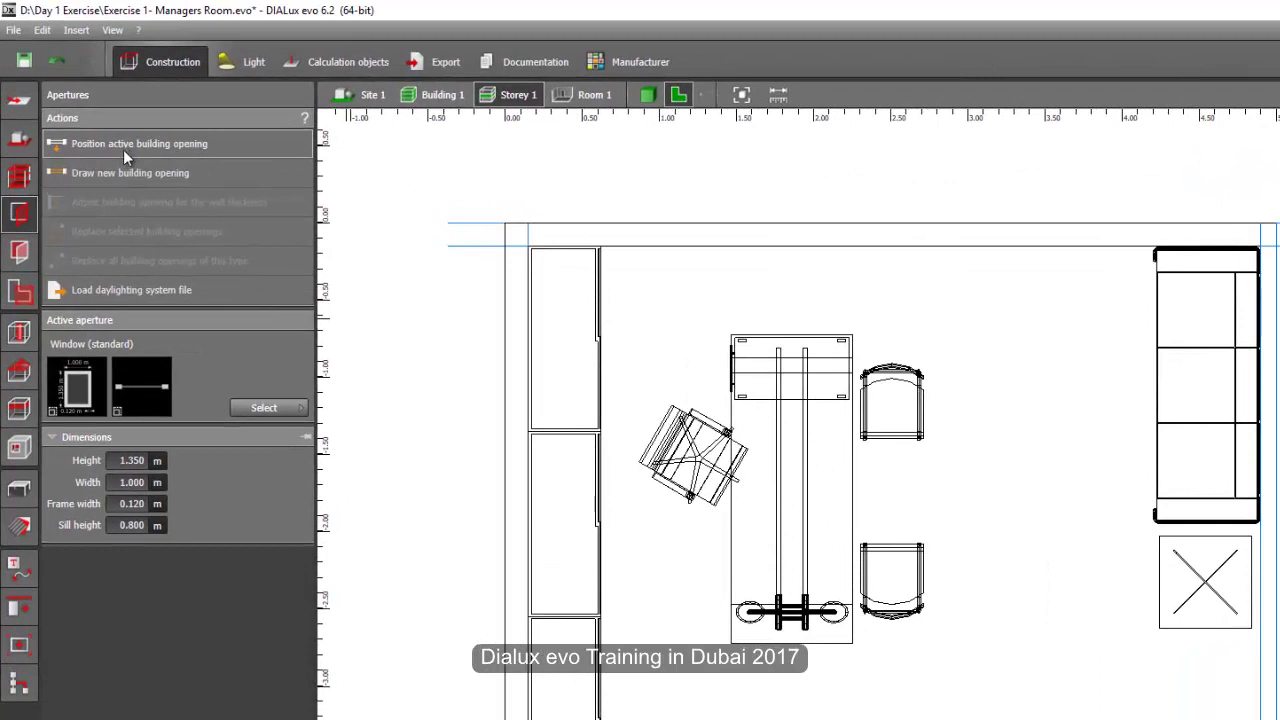
left_click(966, 425)
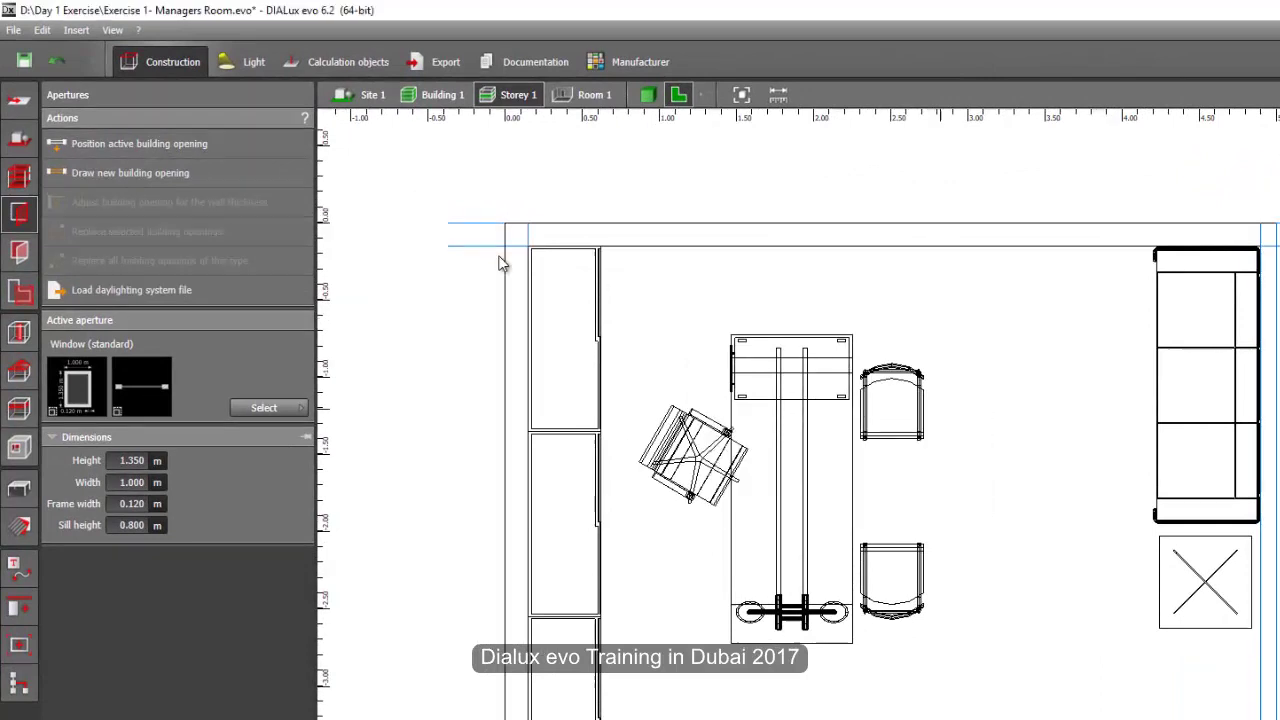
left_click(148, 144)
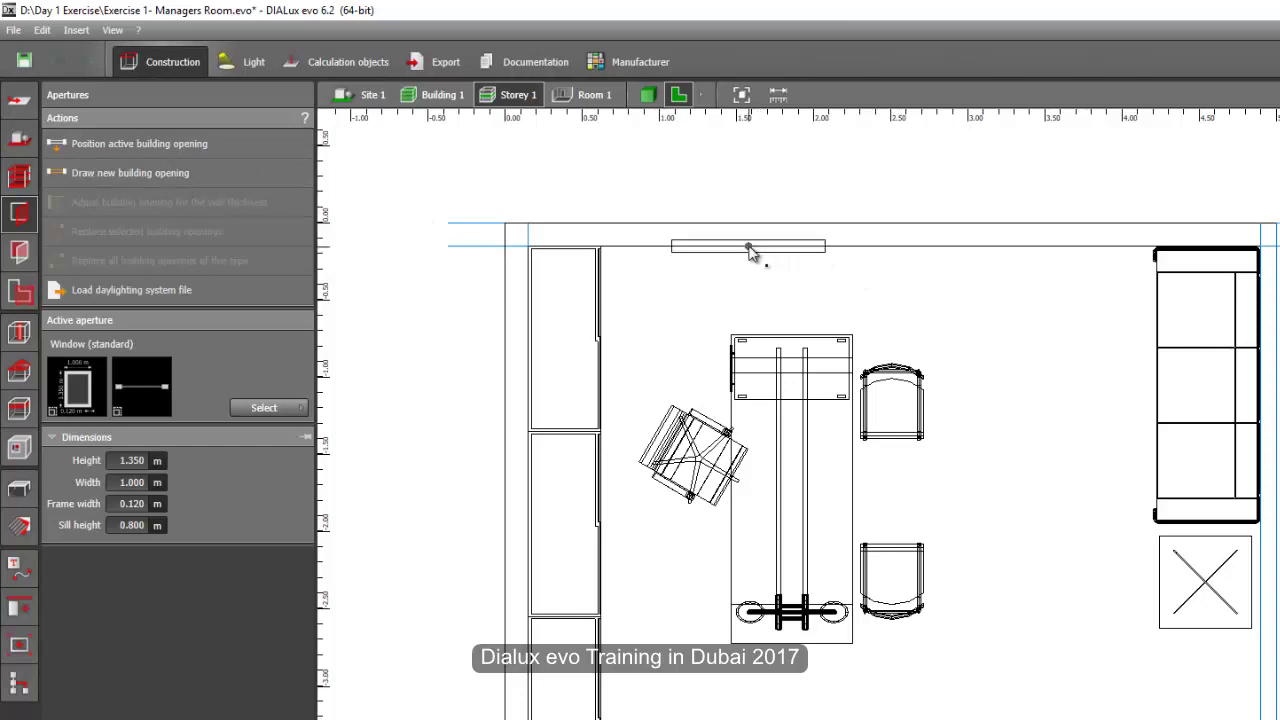
left_click(750, 249)
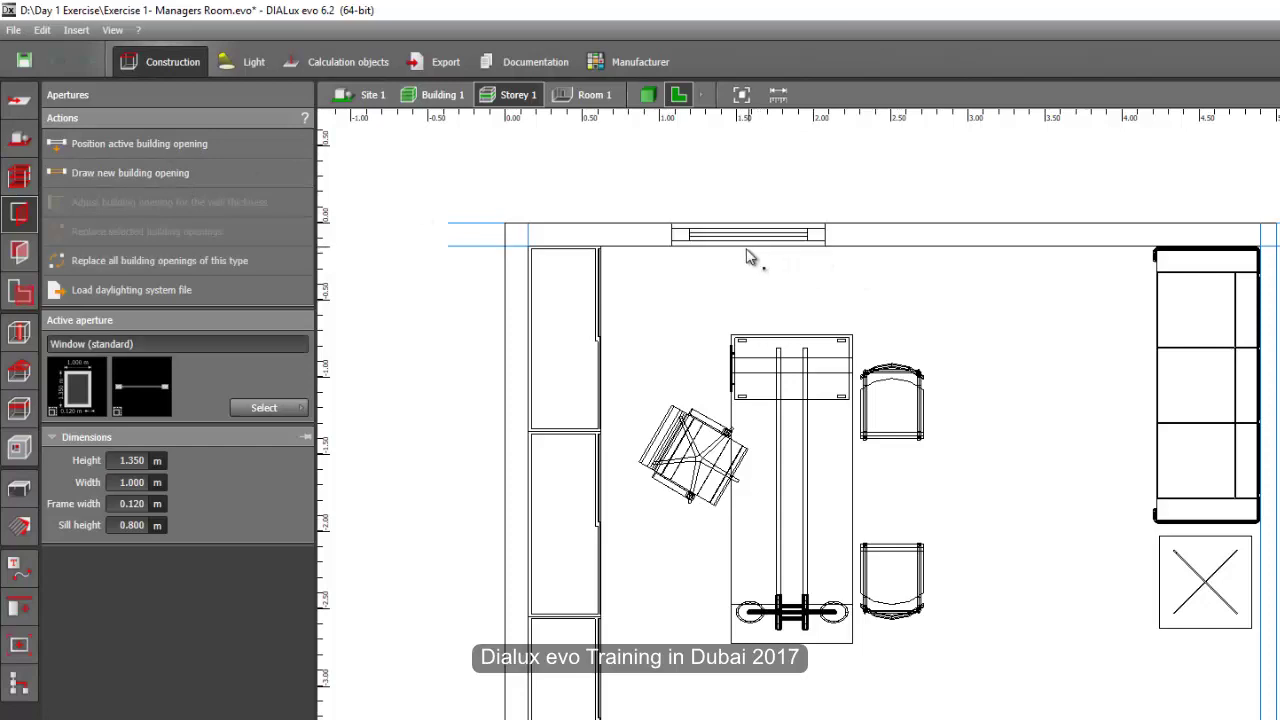
left_click(164, 143)
left_click(1008, 250)
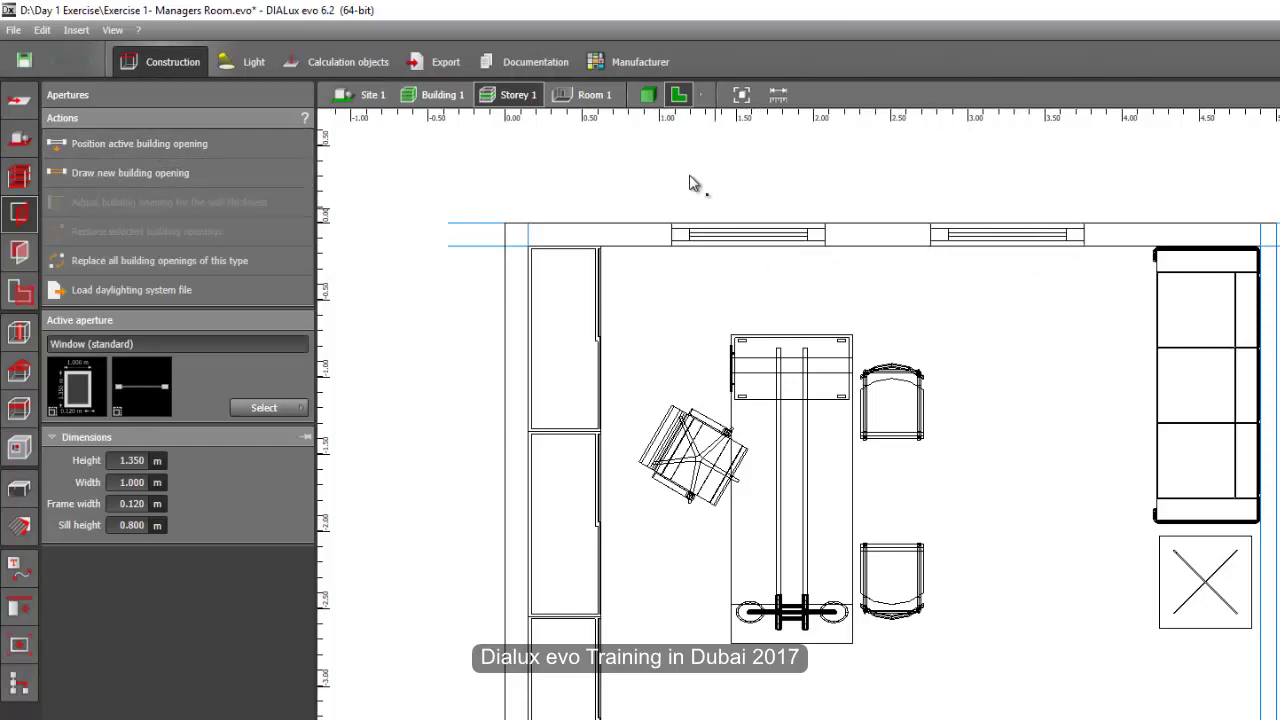
In the 3D view, set the frame width of the window nearer the cabinets to 0.08 m.
left_click(647, 94)
middle_click_drag(623, 240, 820, 330)
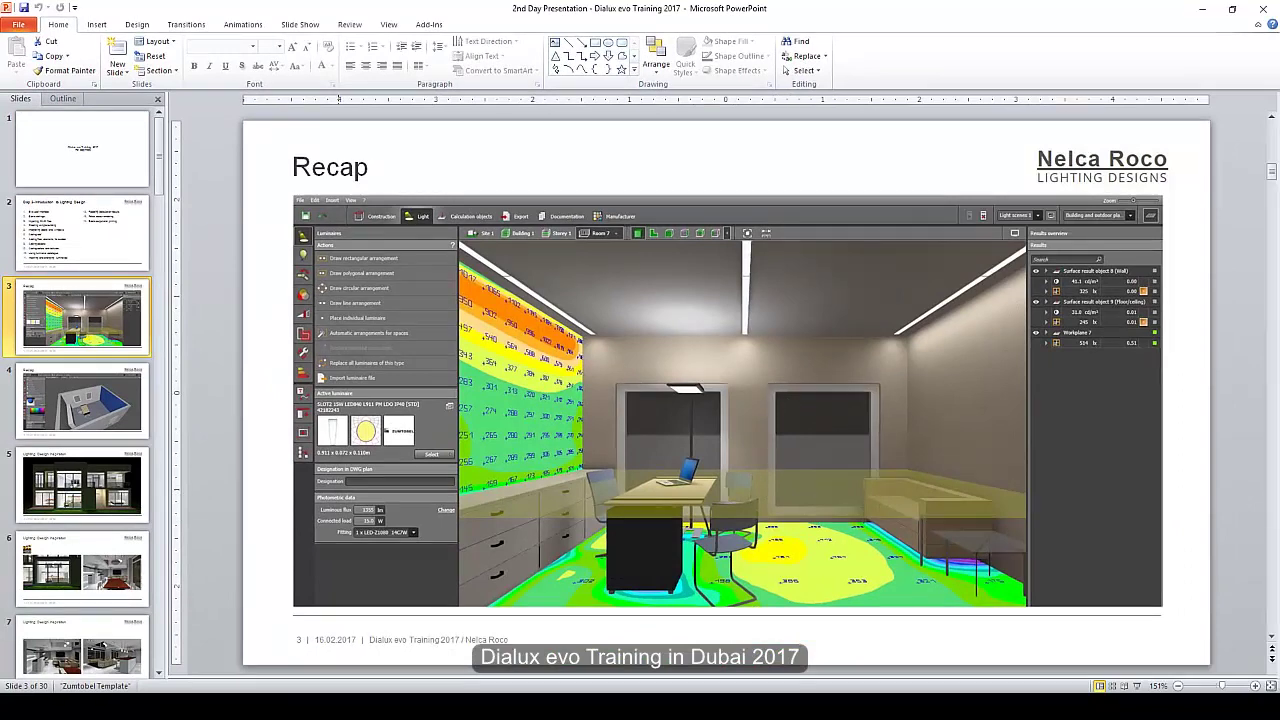
left_click(262, 655)
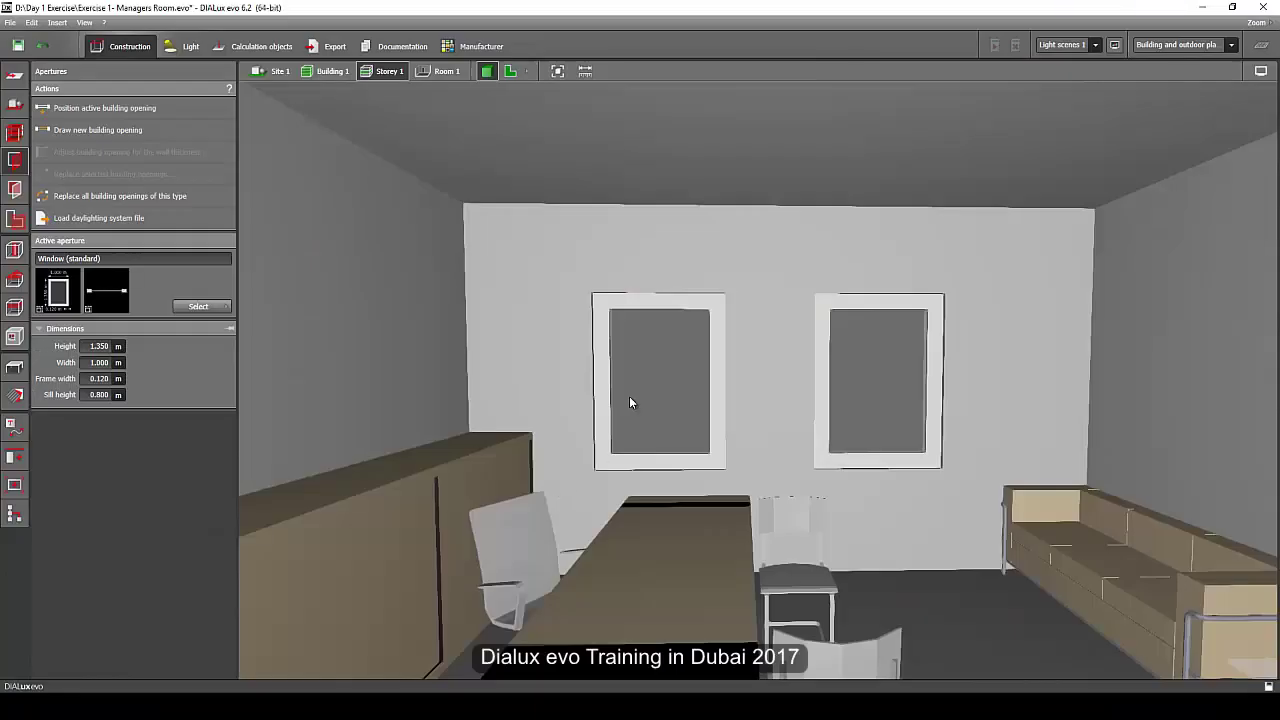
left_click(703, 311)
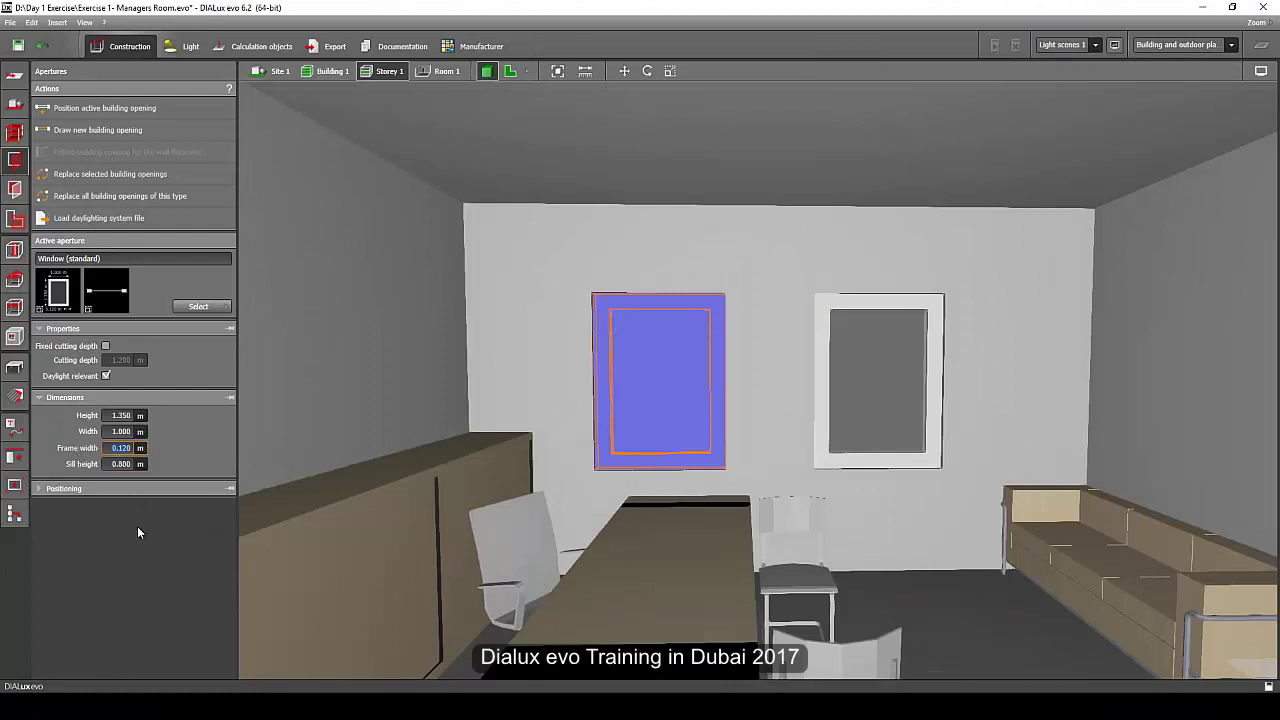
type("0.05")
key("Return")
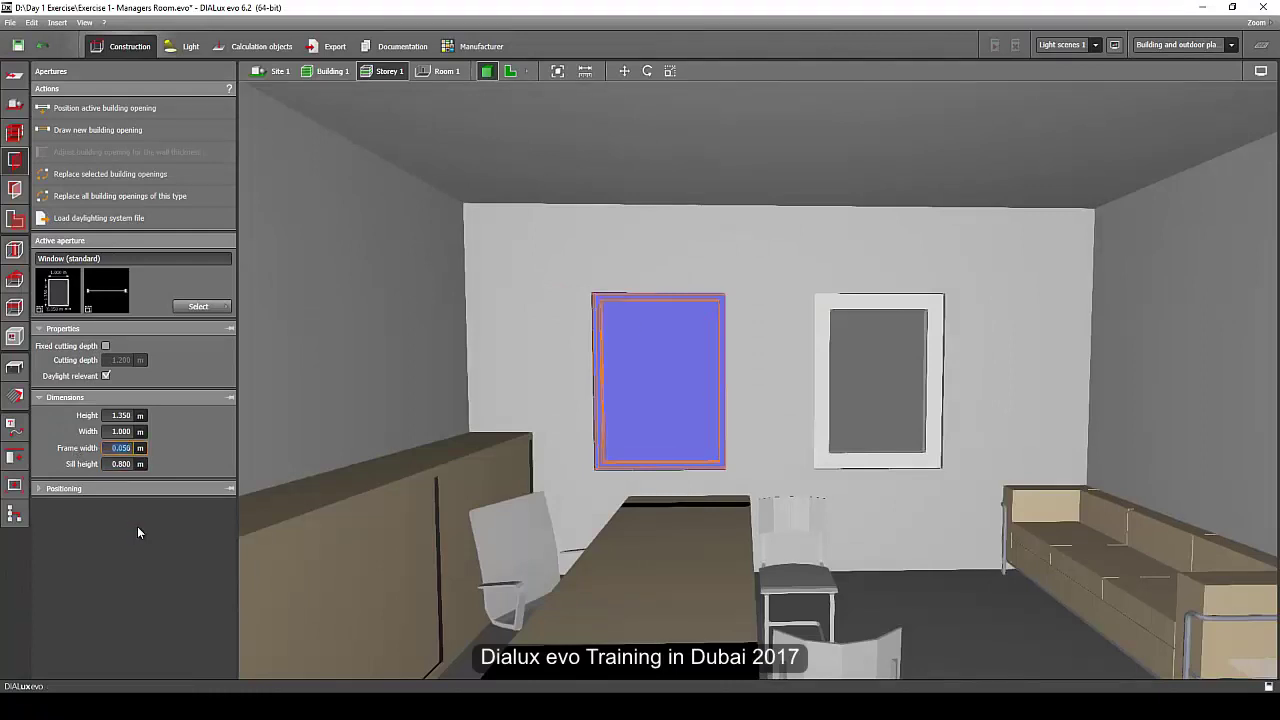
type(".08")
key("Return")
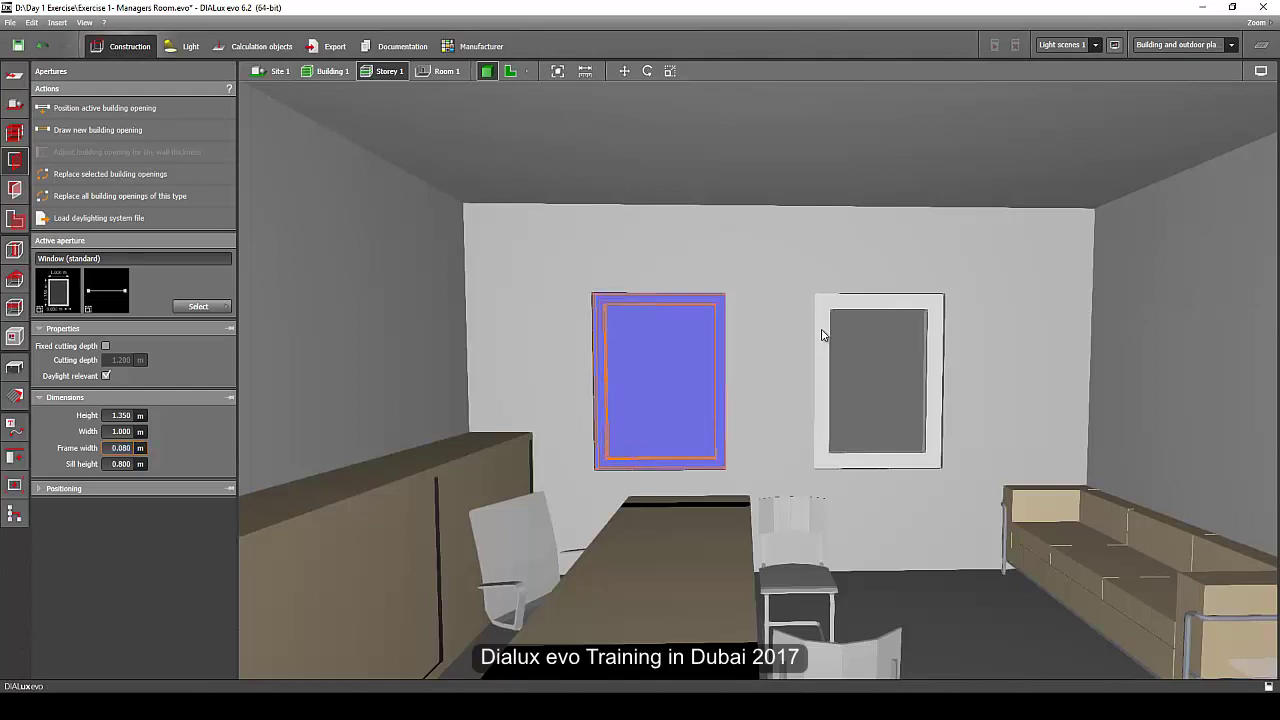
Set the frame width of the window nearer the sofa to 0.08 m.
left_click(823, 323)
double_click(128, 449)
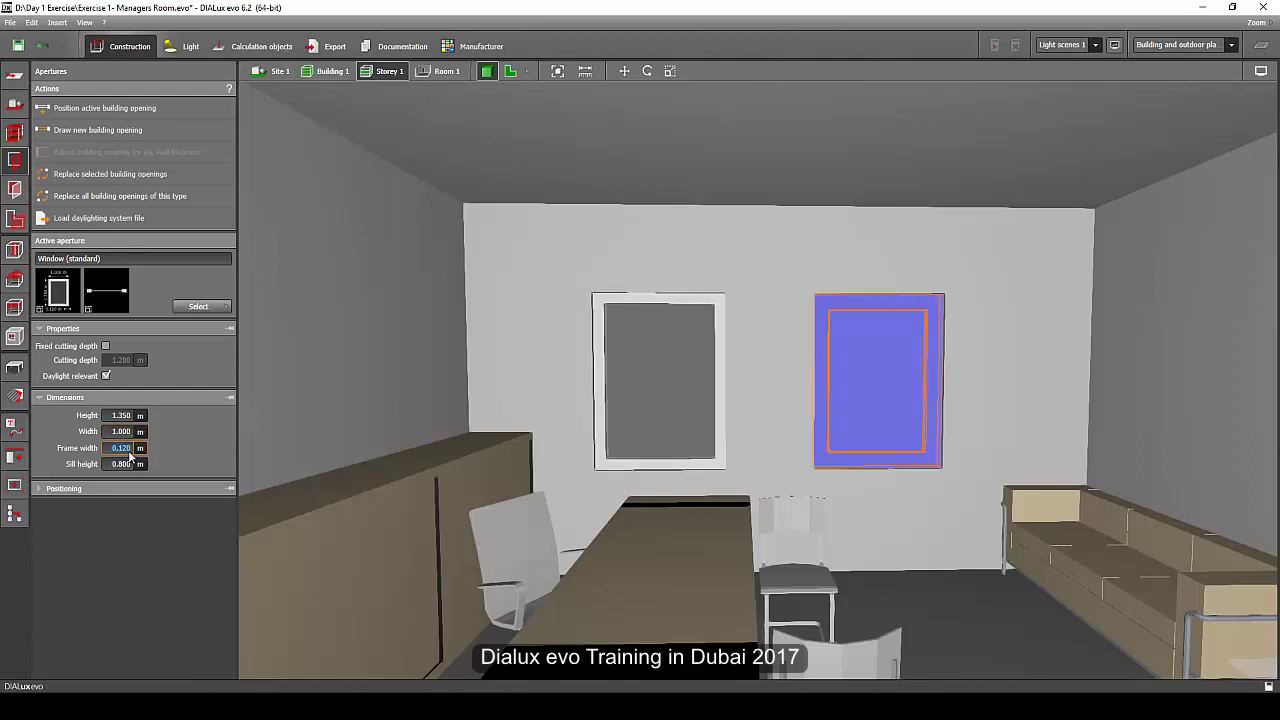
key("Return")
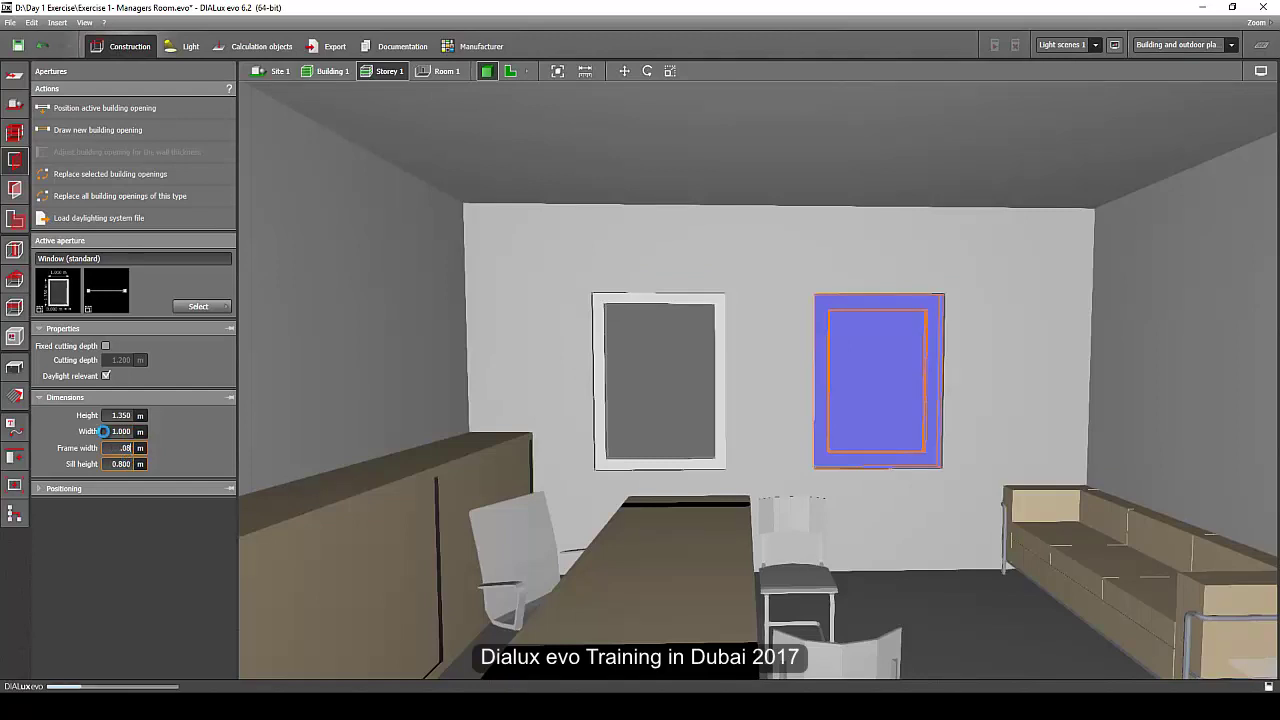
Examine both windows and the furnished room in 3D from several angles, comparing the Storey 1 and Room 1 views.
left_click_drag(968, 623, 905, 636)
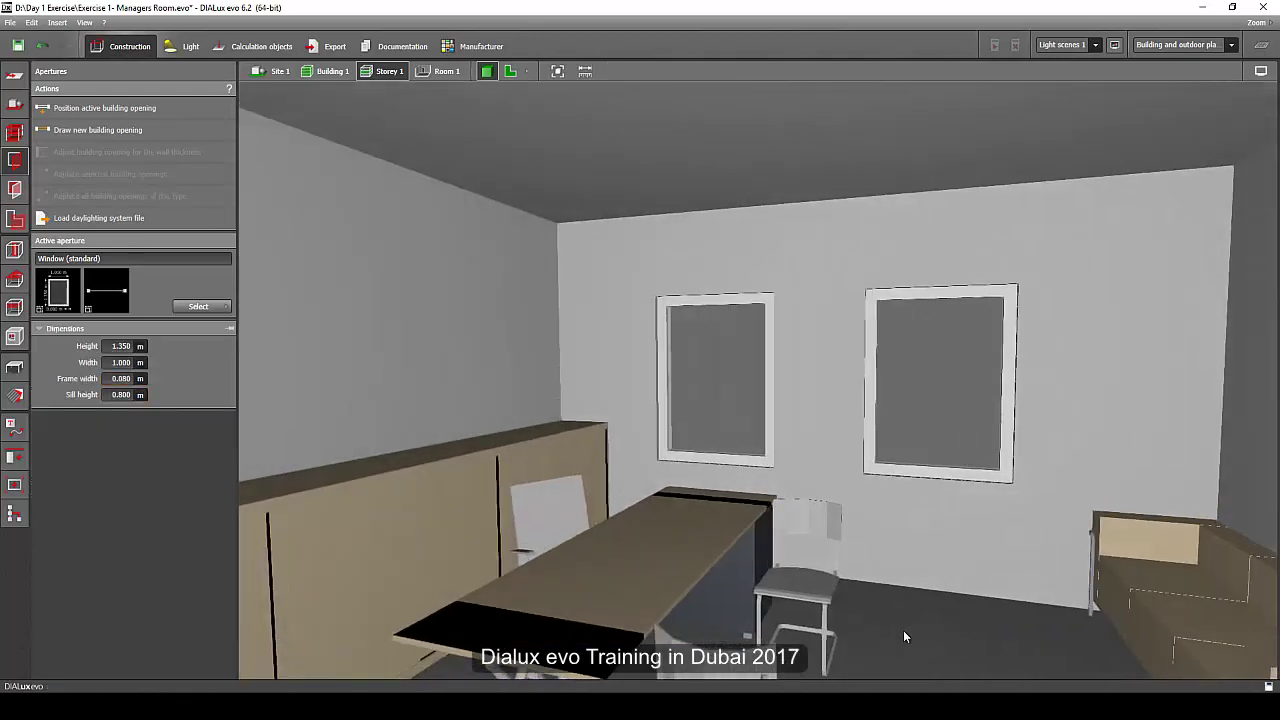
left_click_drag(805, 548, 844, 562)
left_click_drag(837, 474, 875, 478)
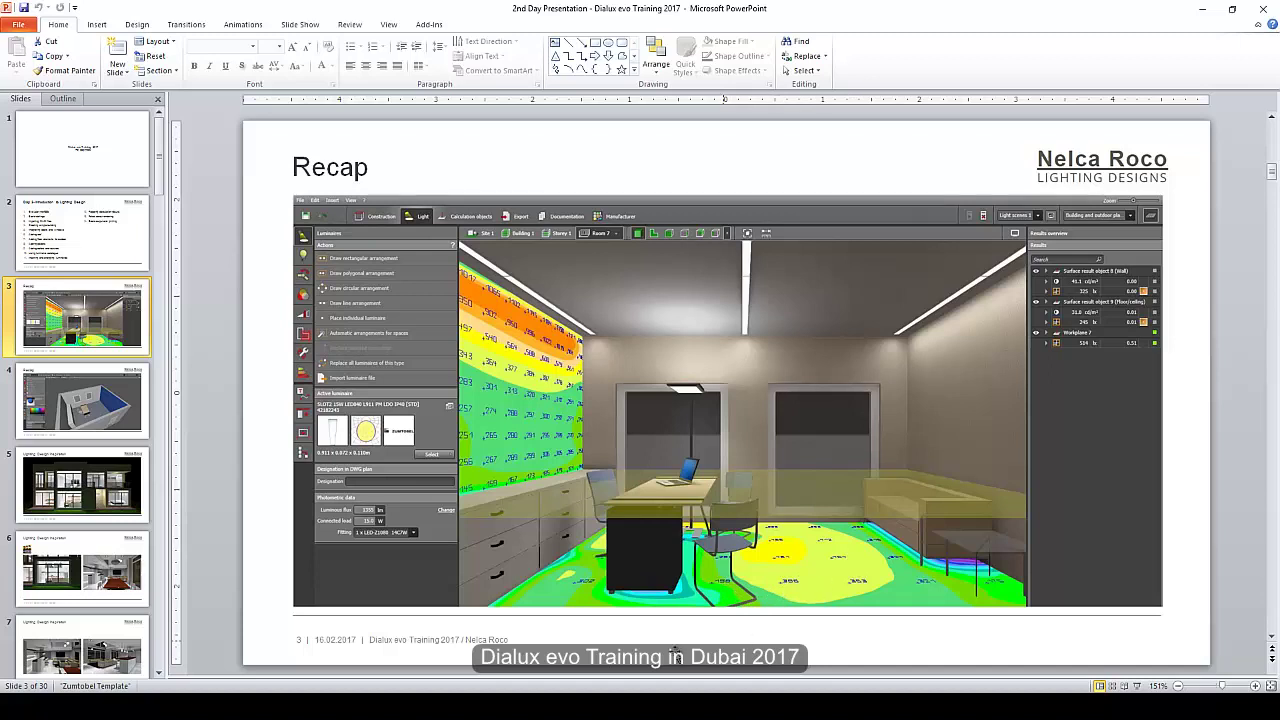
mouse_move(342, 706)
left_click(345, 600)
right_click_drag(577, 445, 520, 488)
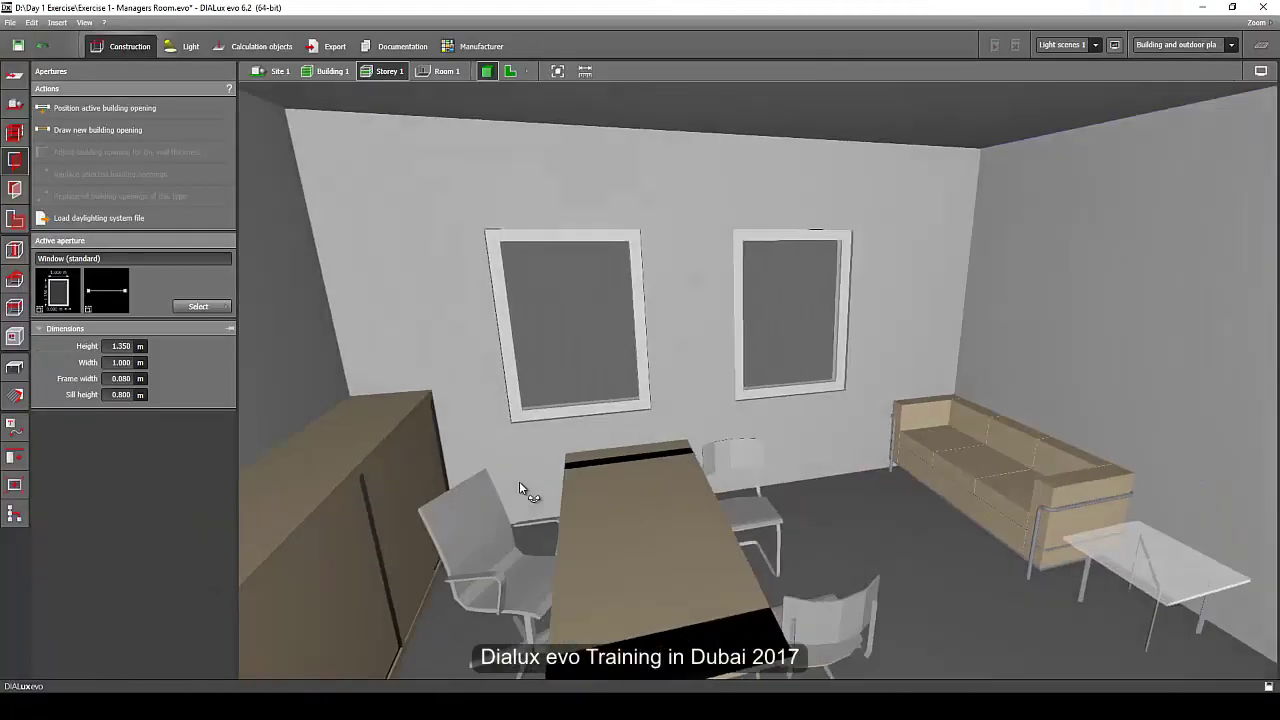
scroll(546, 470, "down", 2)
scroll(546, 470, "up", 2)
left_click(442, 78)
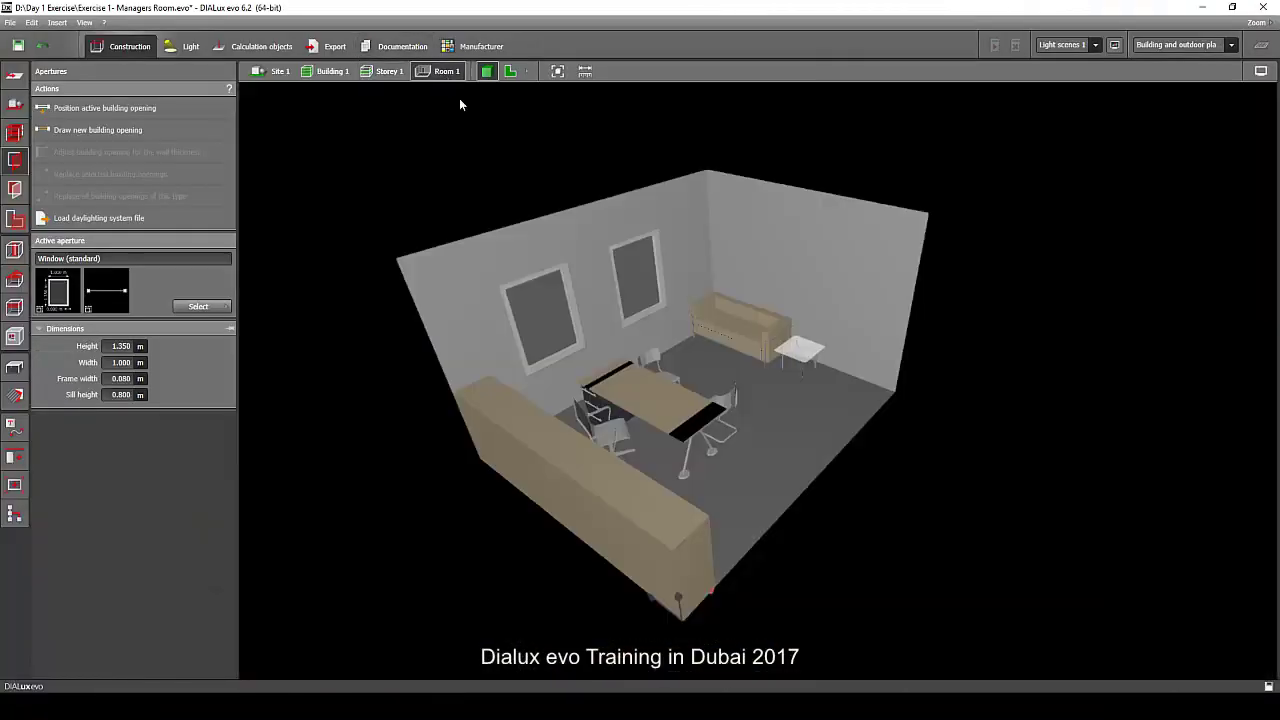
left_click(400, 73)
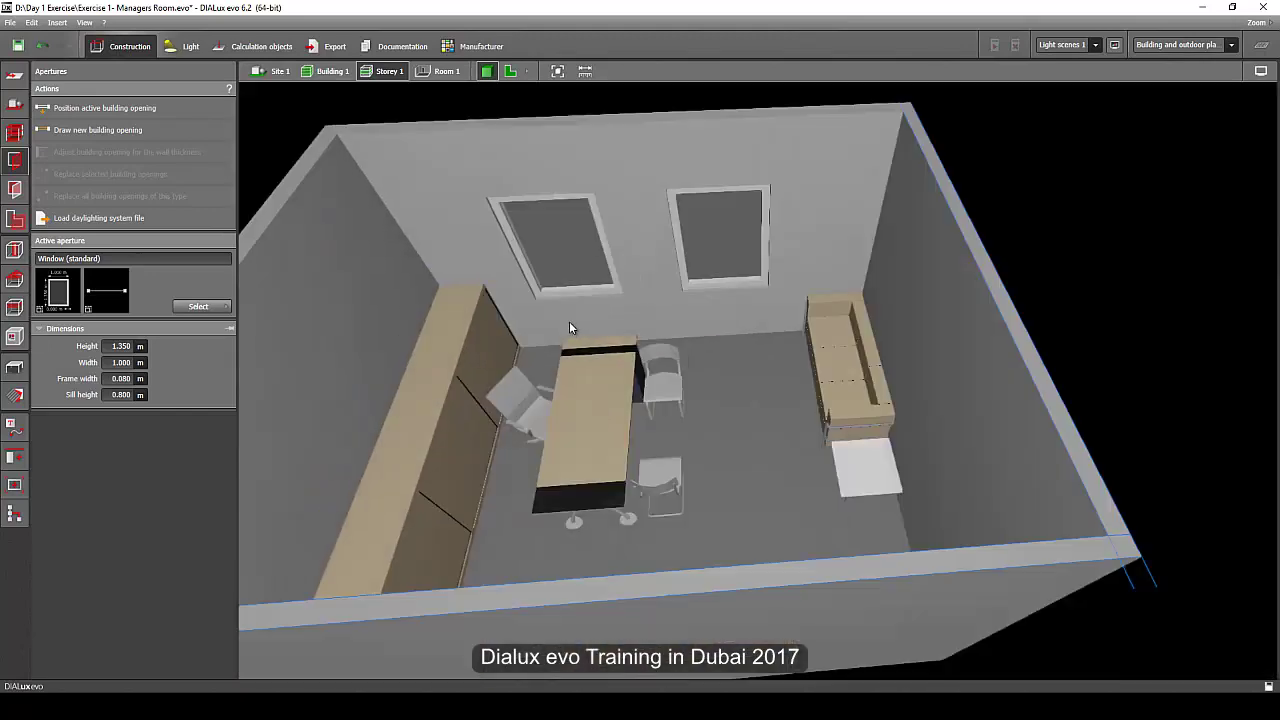
scroll(672, 351, "down", 3)
scroll(653, 359, "up", 4)
right_click_drag(653, 359, 586, 332)
left_click(432, 74)
right_click_drag(677, 400, 500, 336)
scroll(829, 321, "up", 2)
right_click_drag(694, 352, 647, 376)
scroll(650, 380, "down", 5)
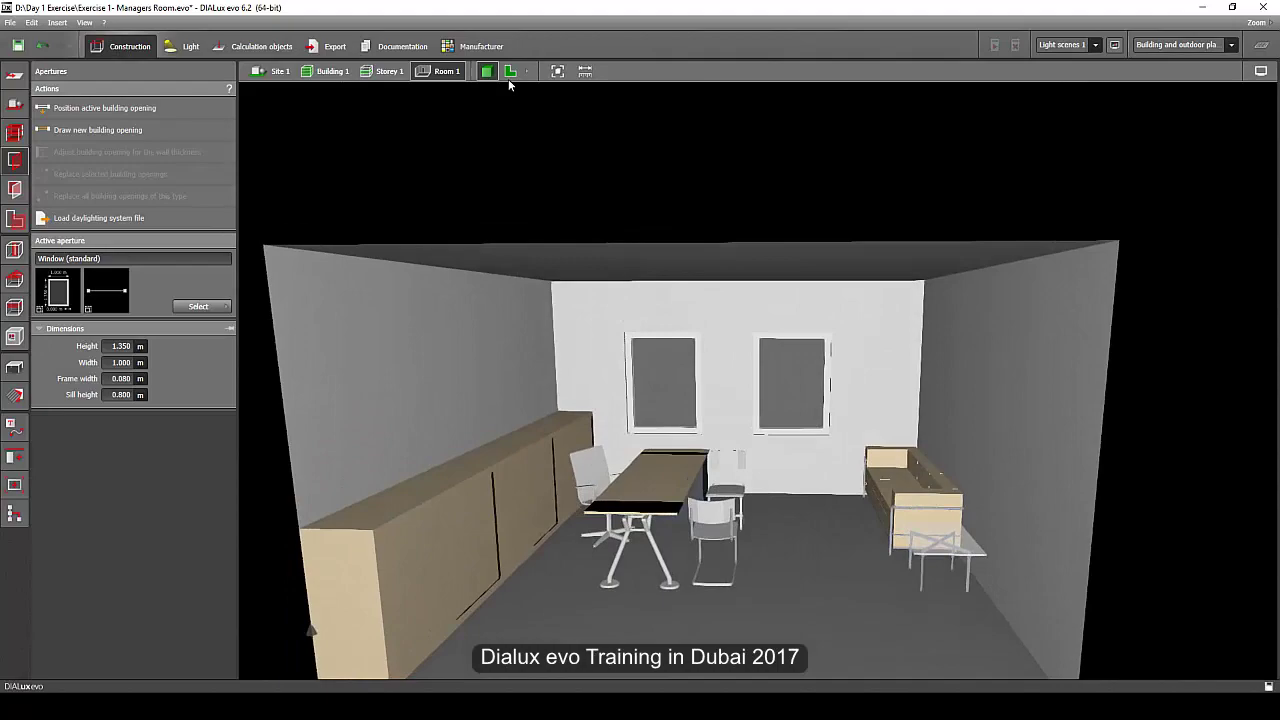
In the Storey 1 floor plan, place a Door (standard) in the wall opposite the windows, towards the sofa side, and show it in 3D.
left_click(510, 72)
left_click(393, 71)
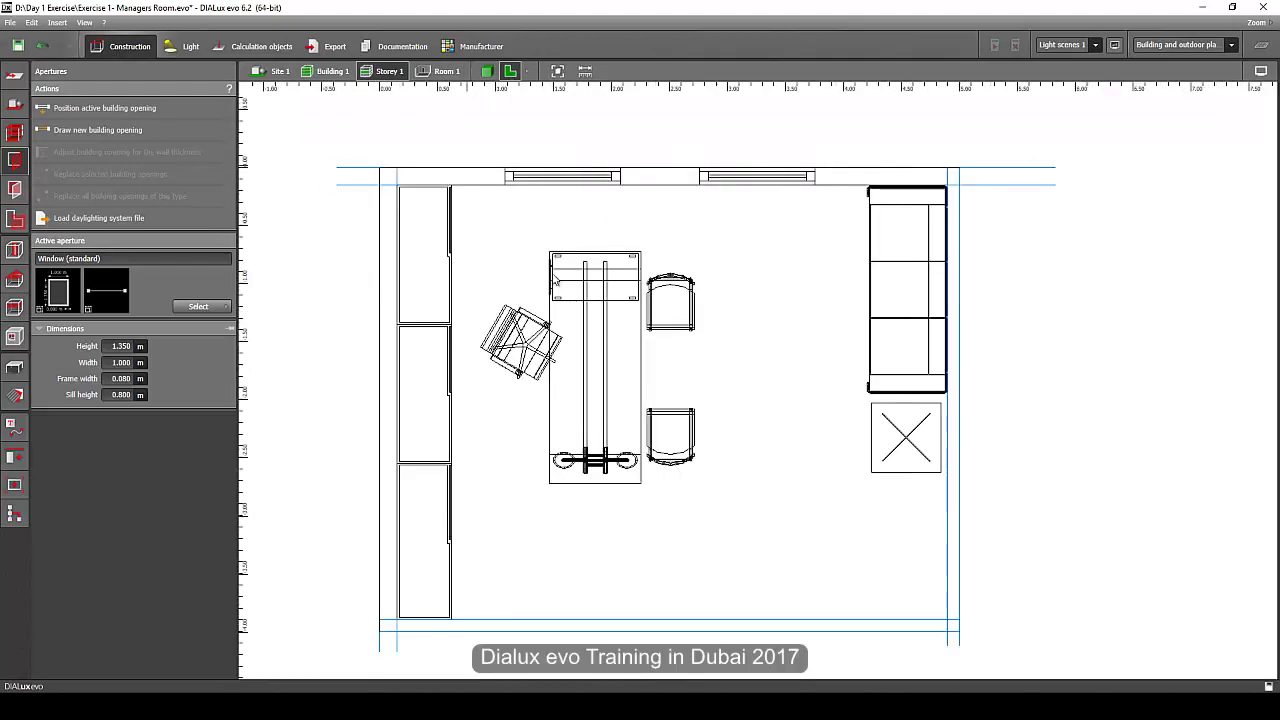
middle_click_drag(702, 369, 674, 338)
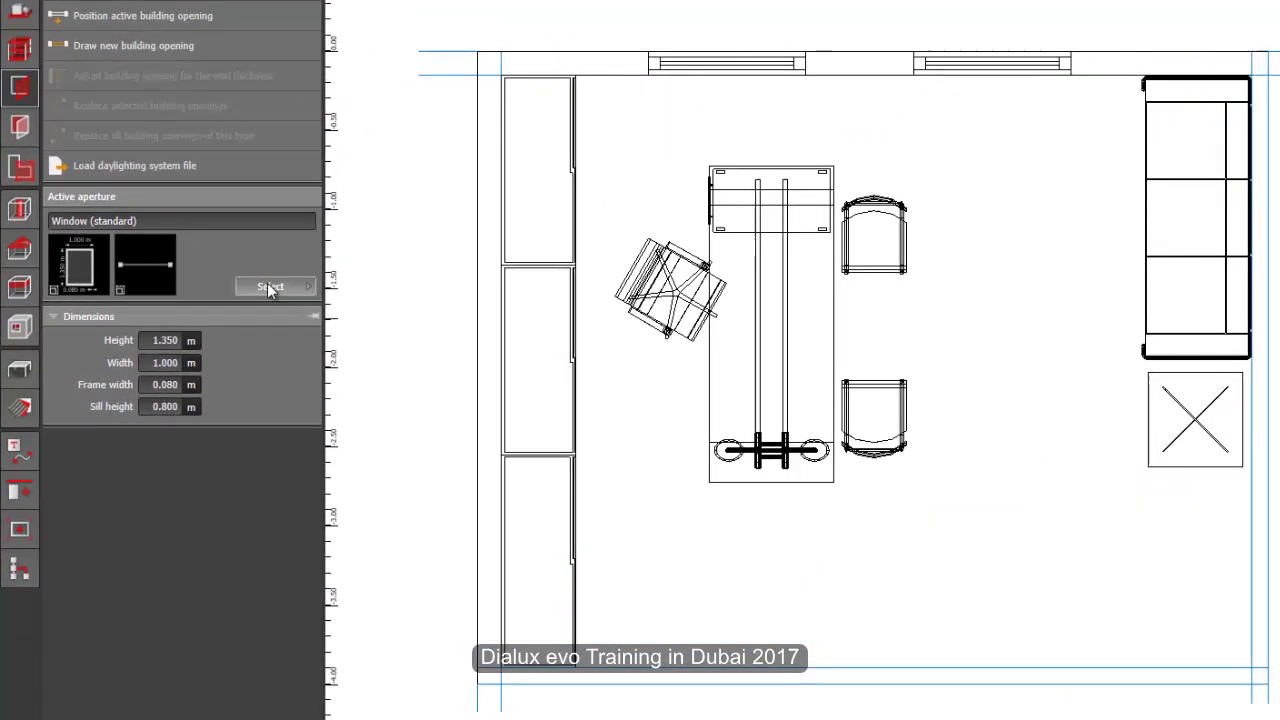
left_click(271, 286)
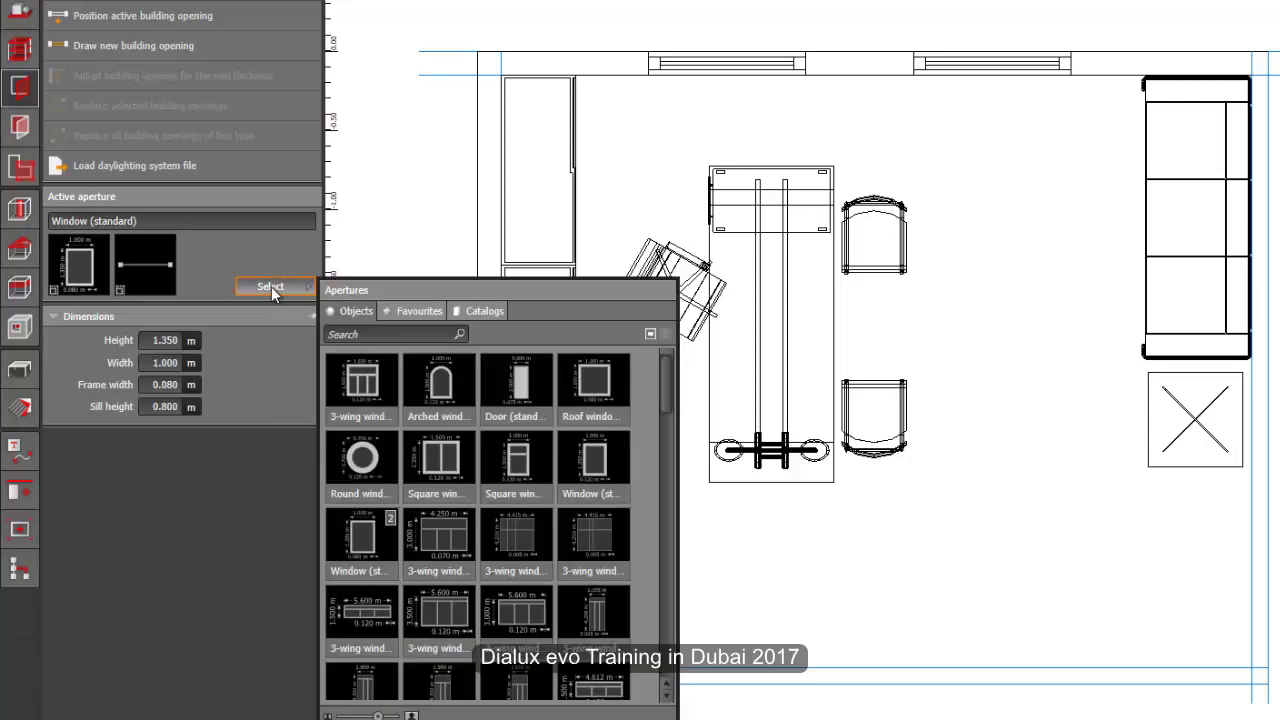
left_click(518, 385)
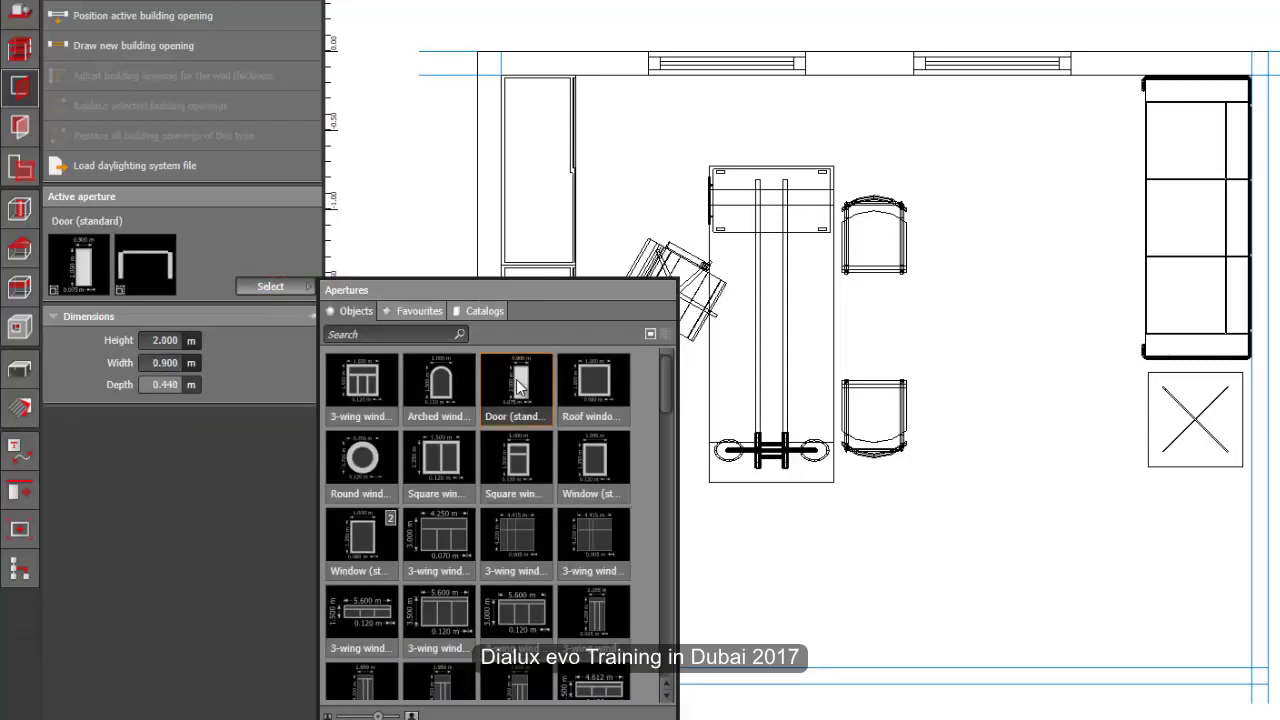
left_click(153, 342)
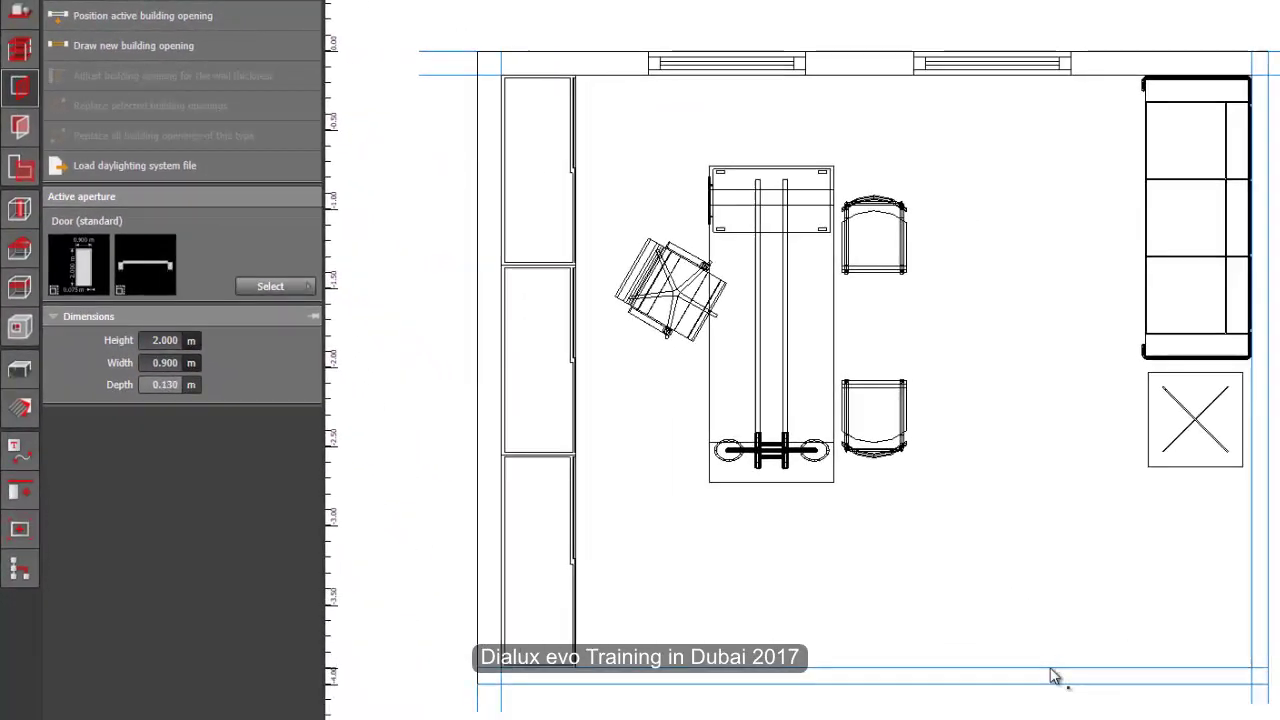
left_click(1051, 669)
left_click(700, 2)
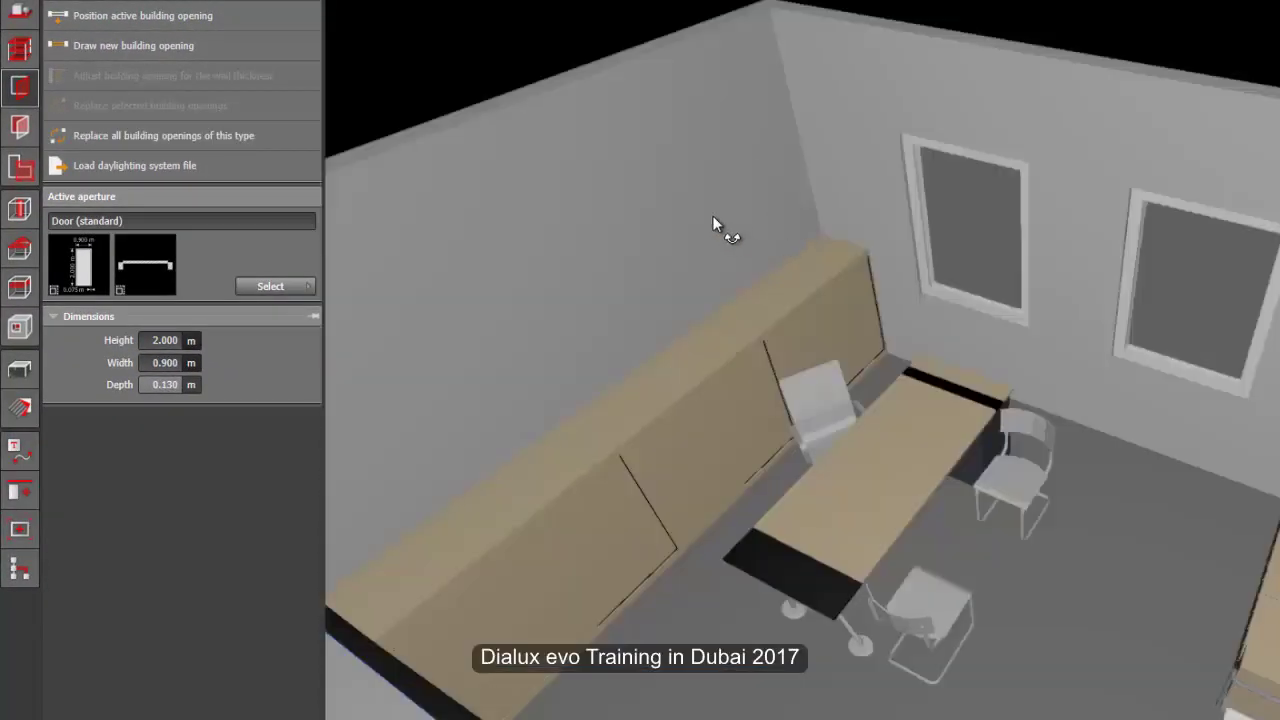
Examine the new door and the furnished room in 3D from several angles.
right_click_drag(712, 215, 791, 367)
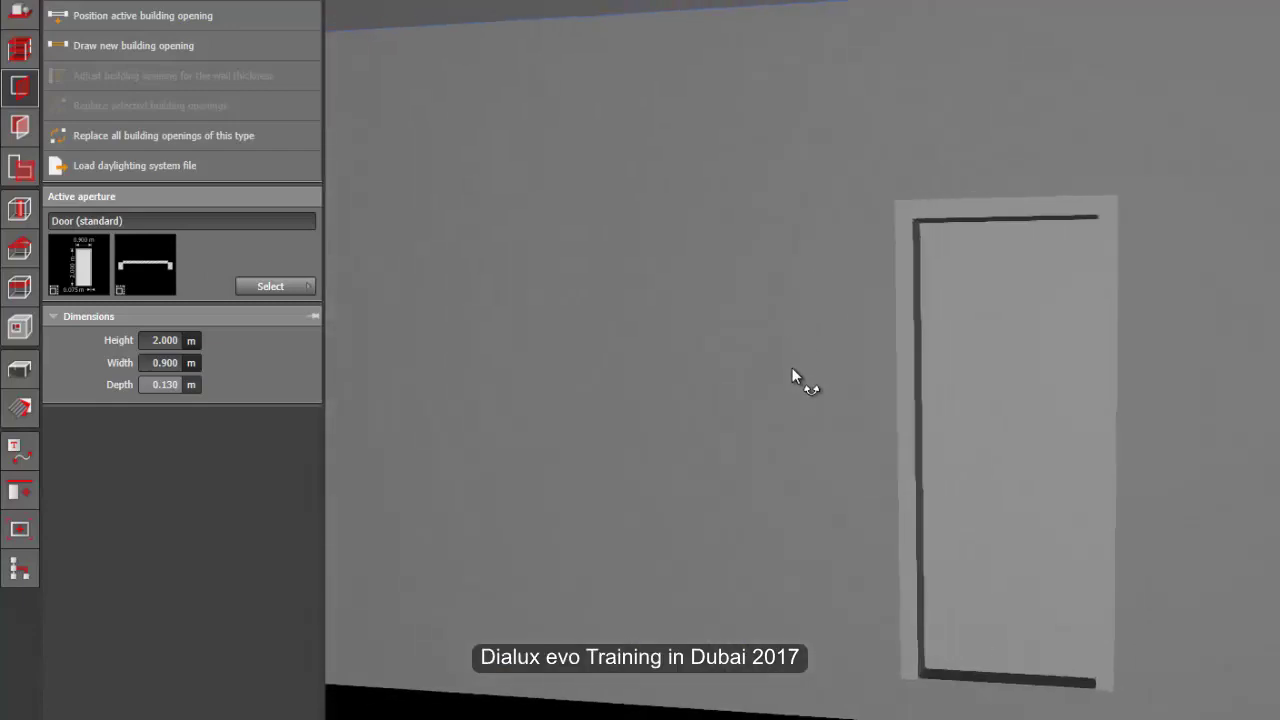
left_click_drag(791, 375, 760, 63)
left_click_drag(774, 262, 595, 231)
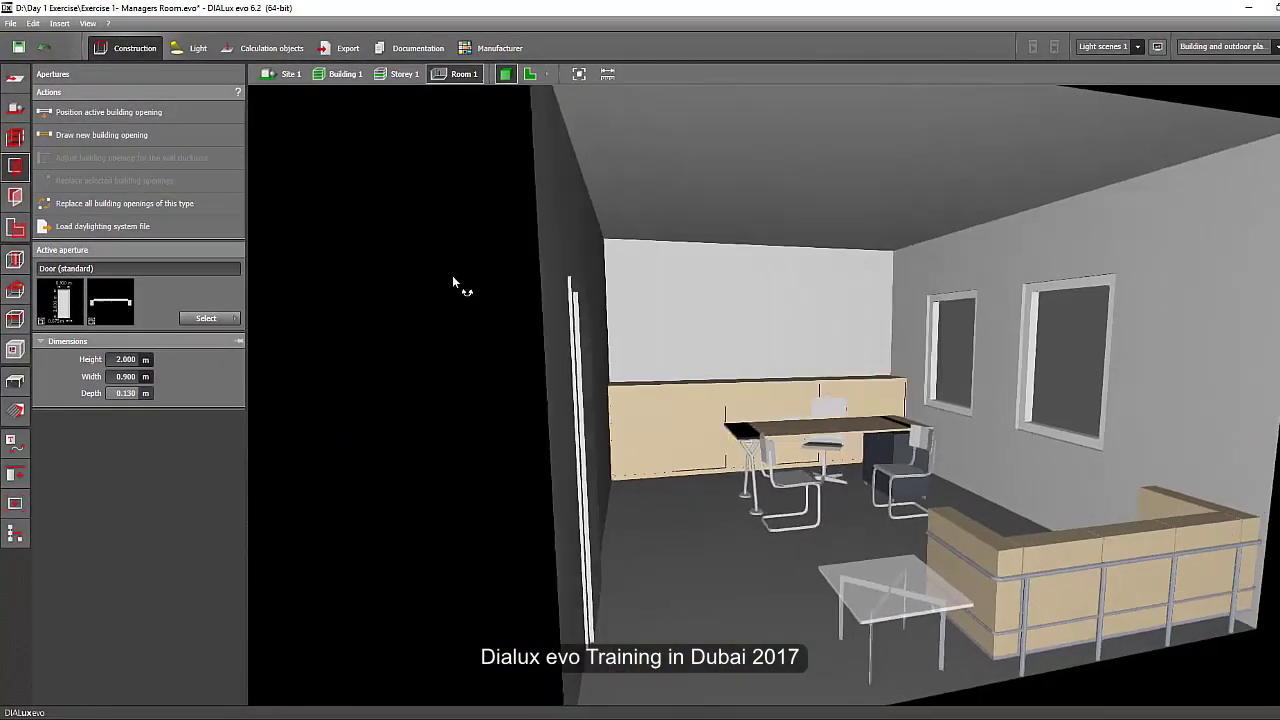
left_click_drag(453, 277, 582, 337)
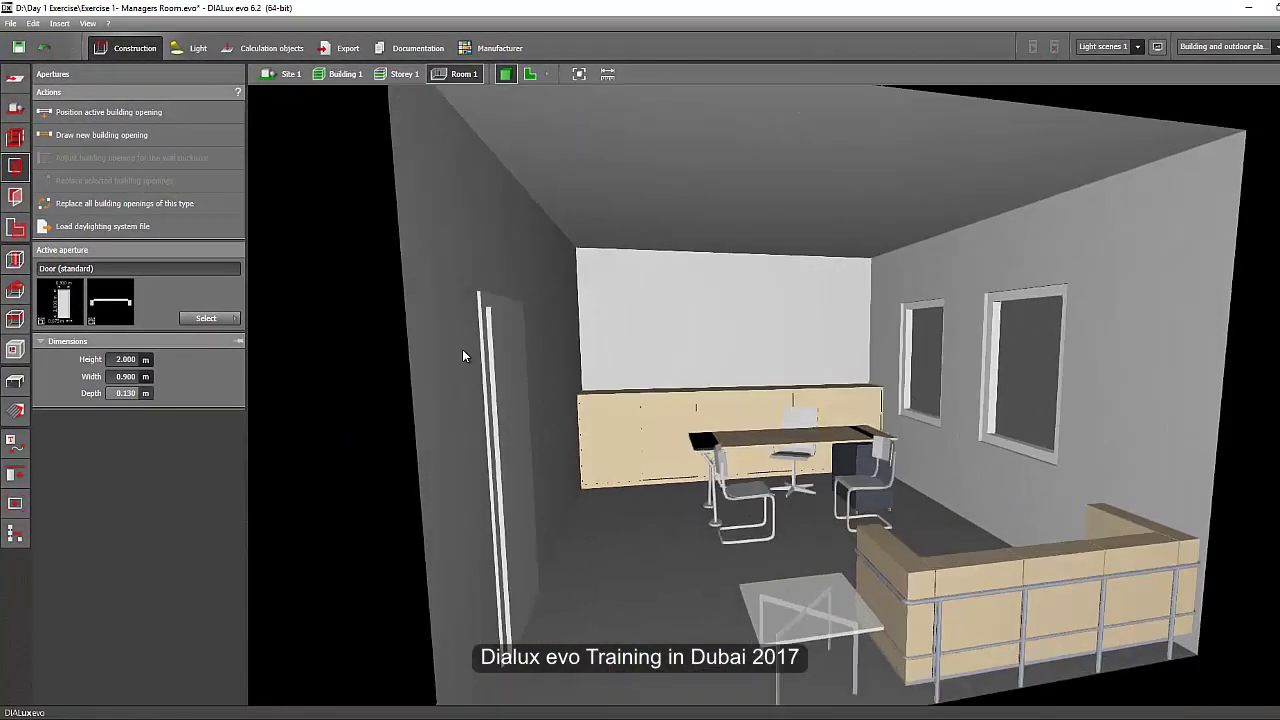
left_click_drag(455, 384, 627, 398)
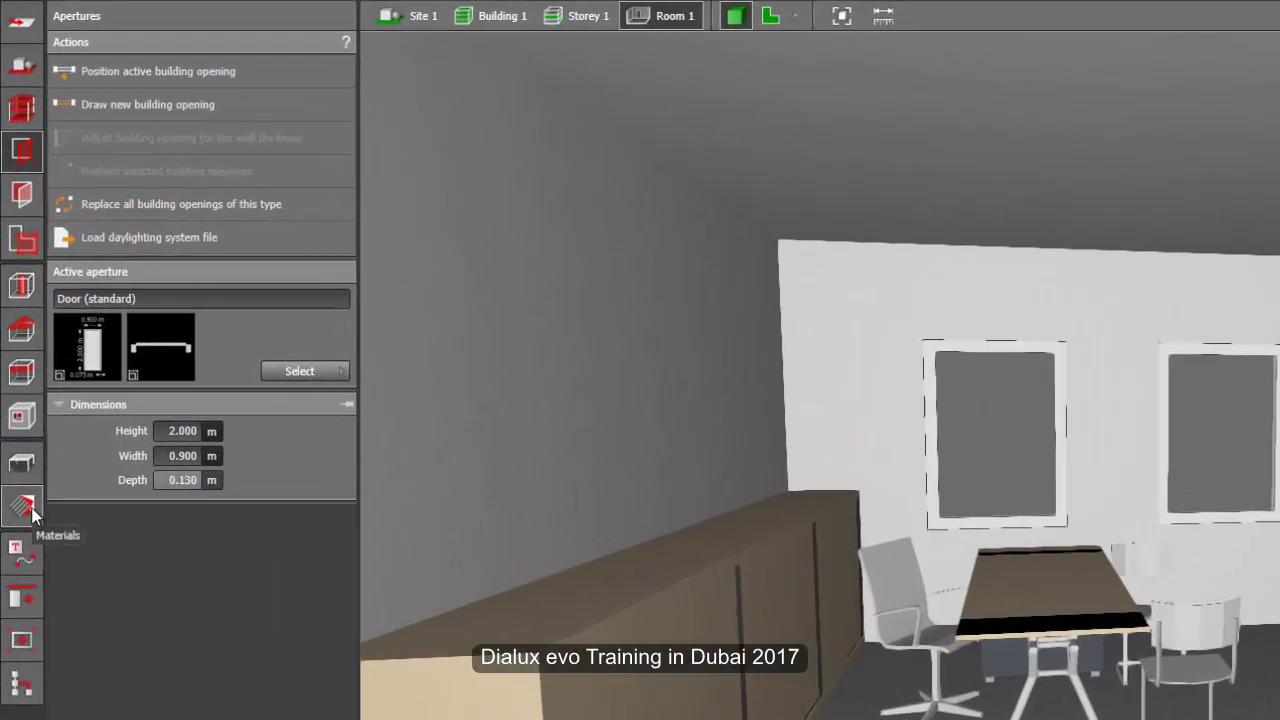
Load Carpet, single-colored, grey as the active material from the material catalog's indoor floor textures for fitted carpet.
left_click(33, 513)
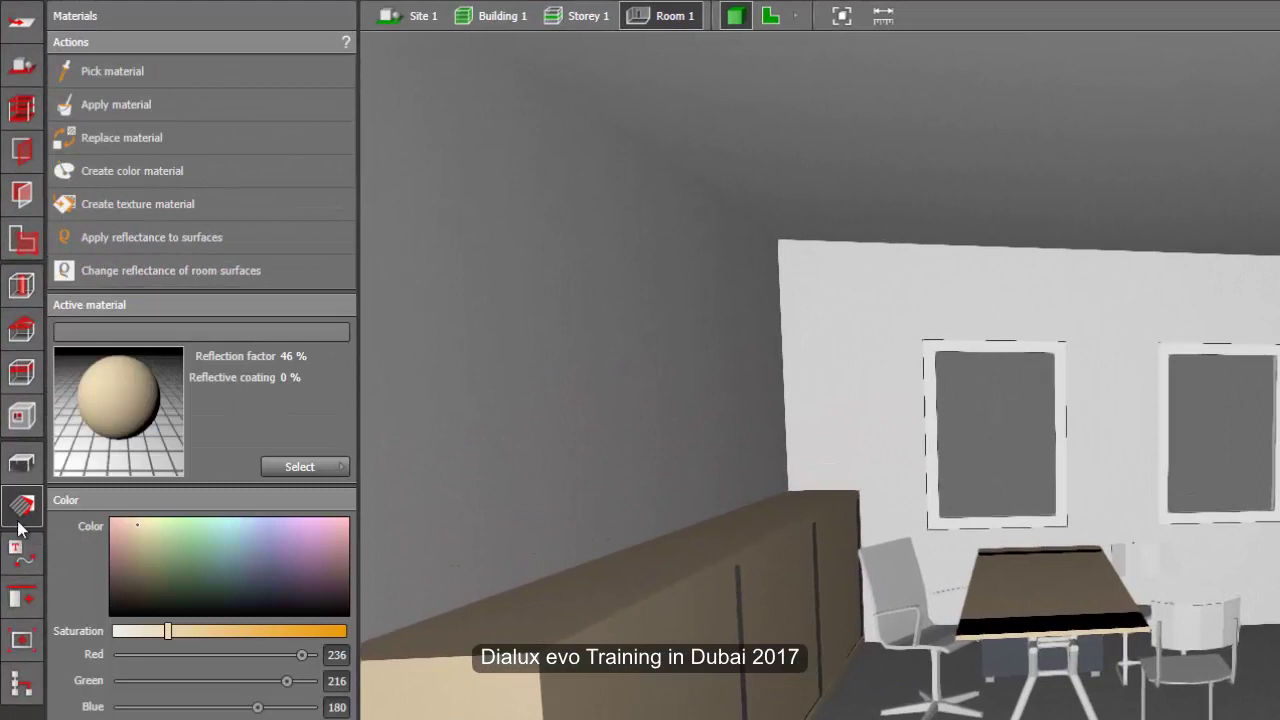
left_click(287, 467)
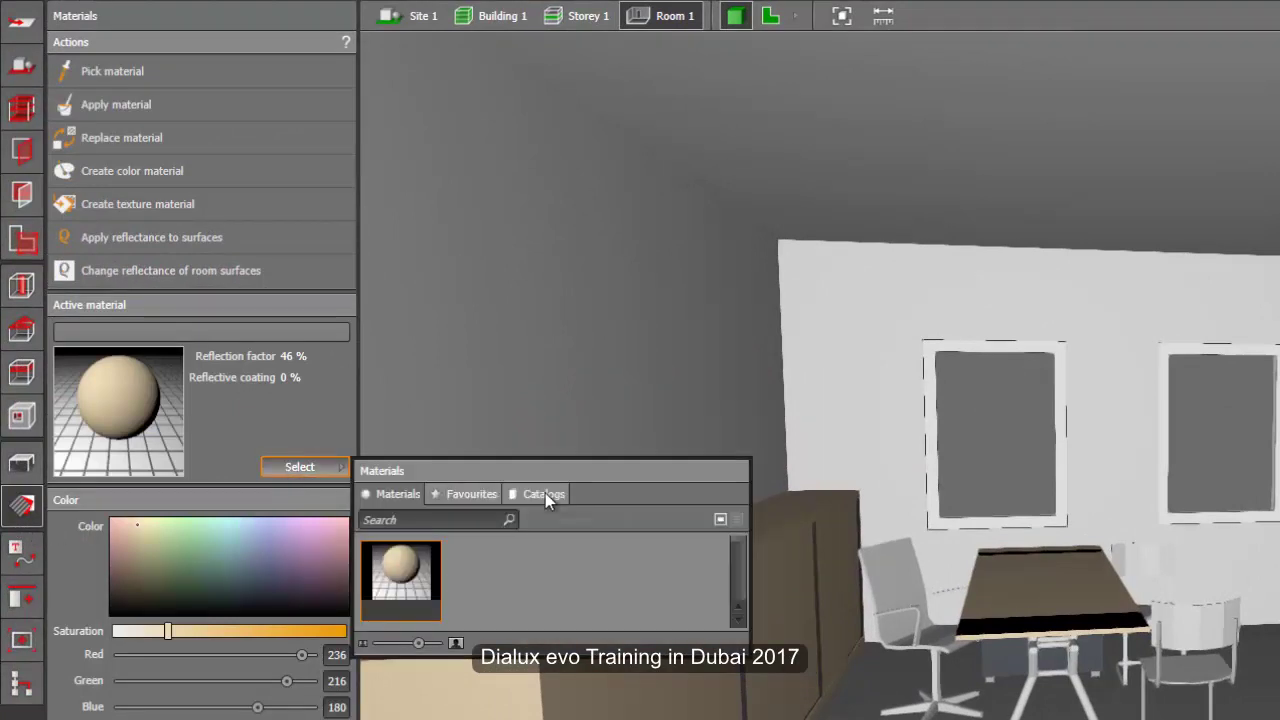
left_click(543, 494)
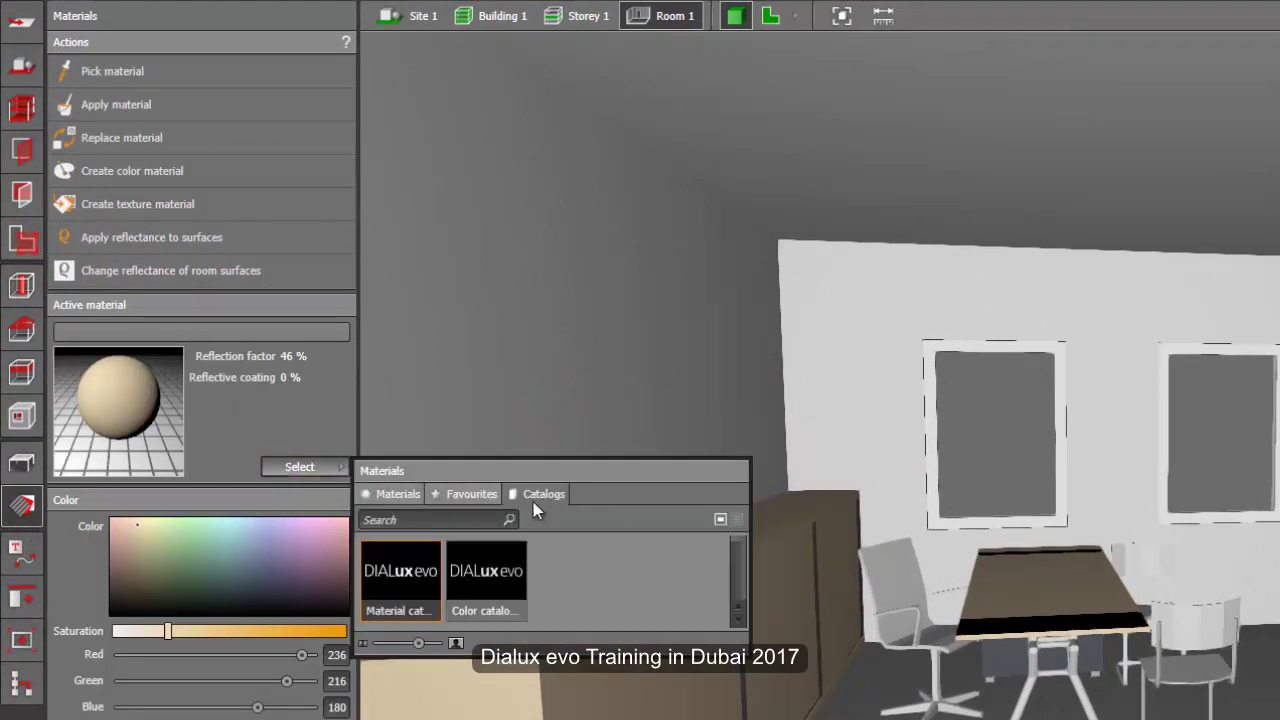
double_click(405, 571)
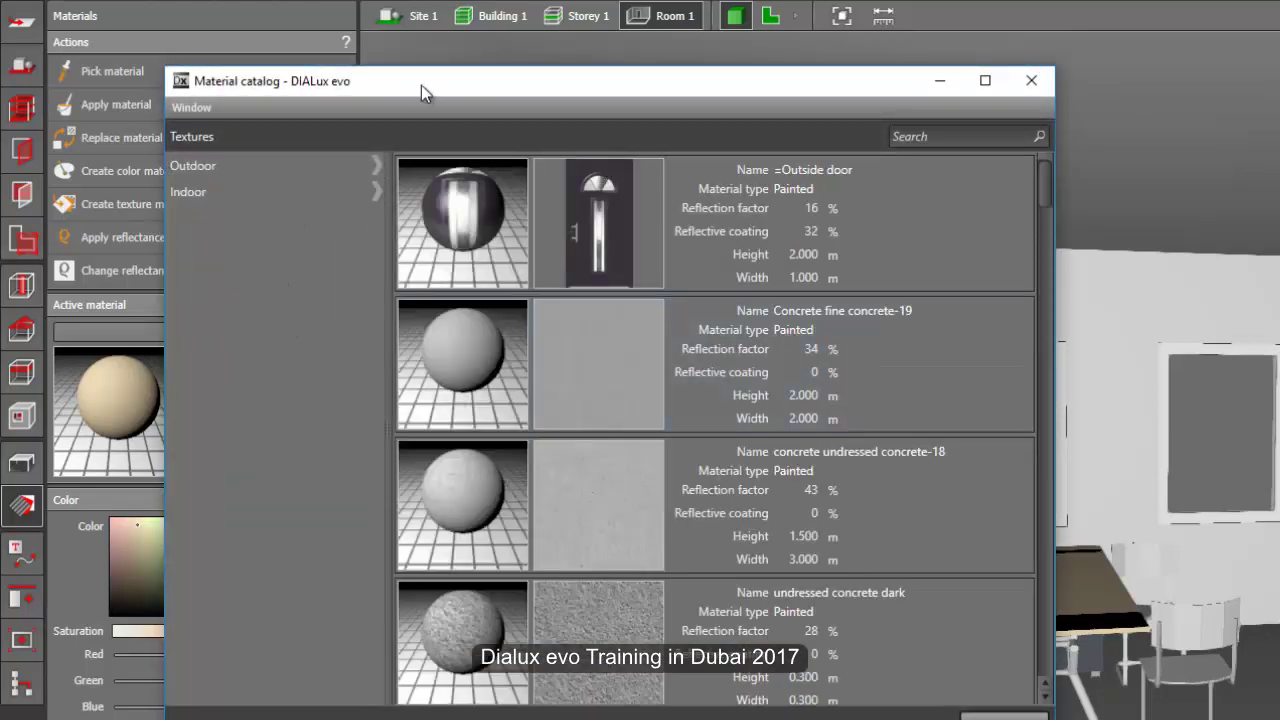
left_click_drag(421, 85, 539, 5)
left_click(494, 111)
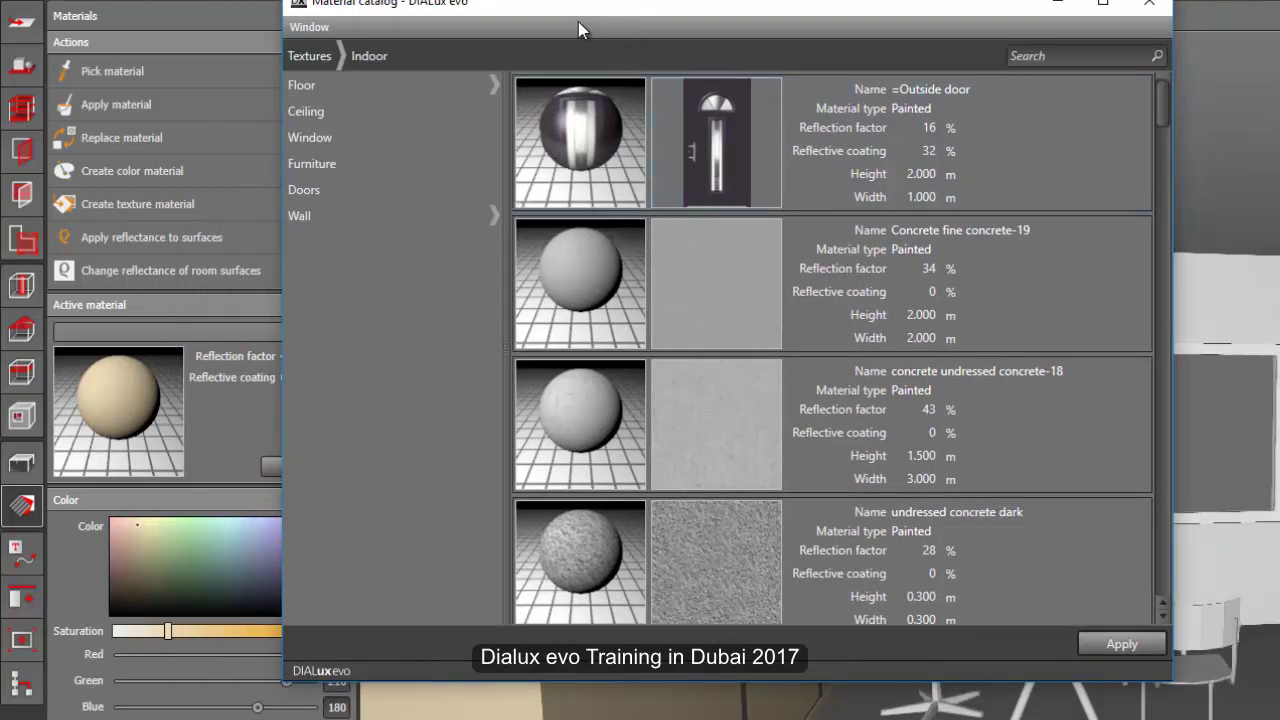
left_click(496, 86)
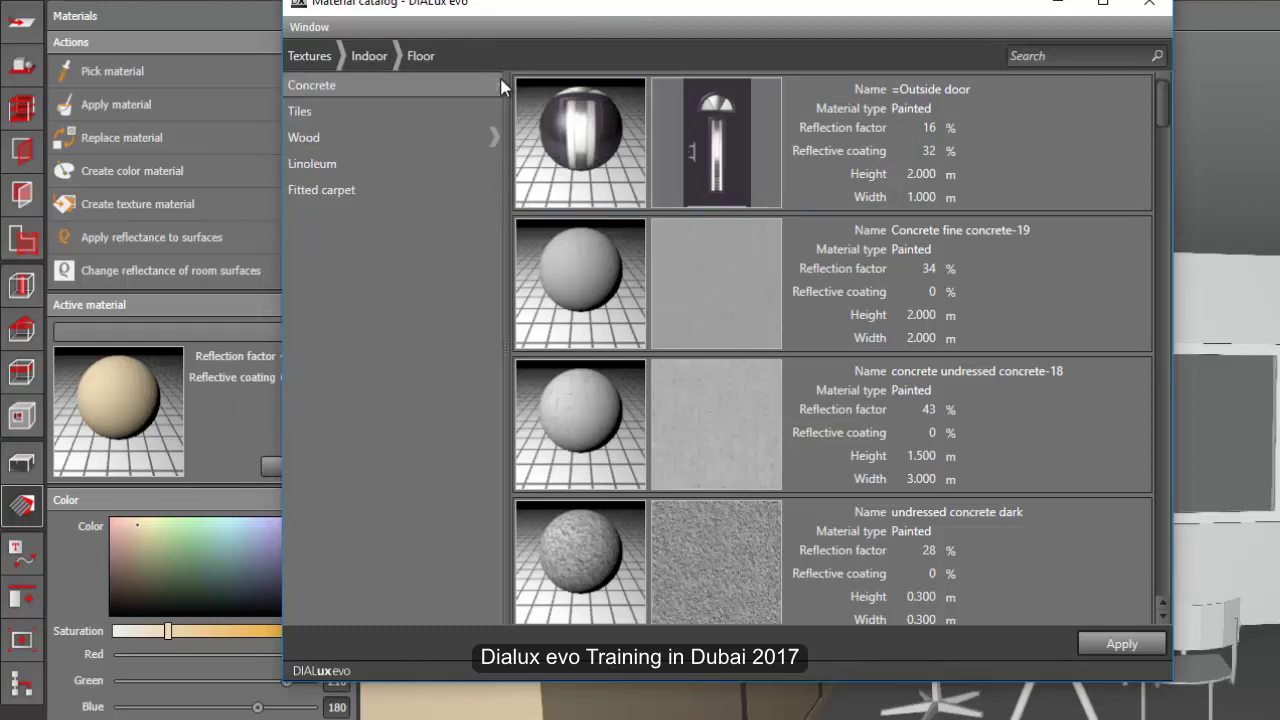
left_click(334, 195)
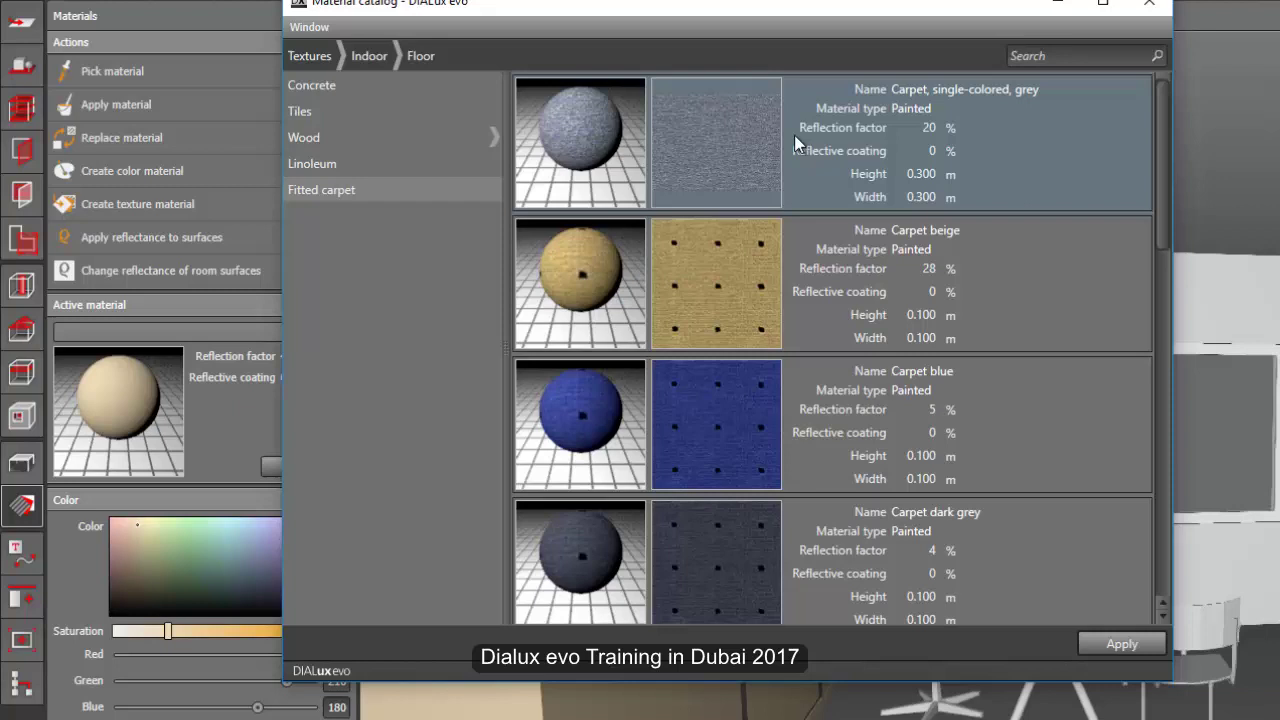
left_click(699, 151)
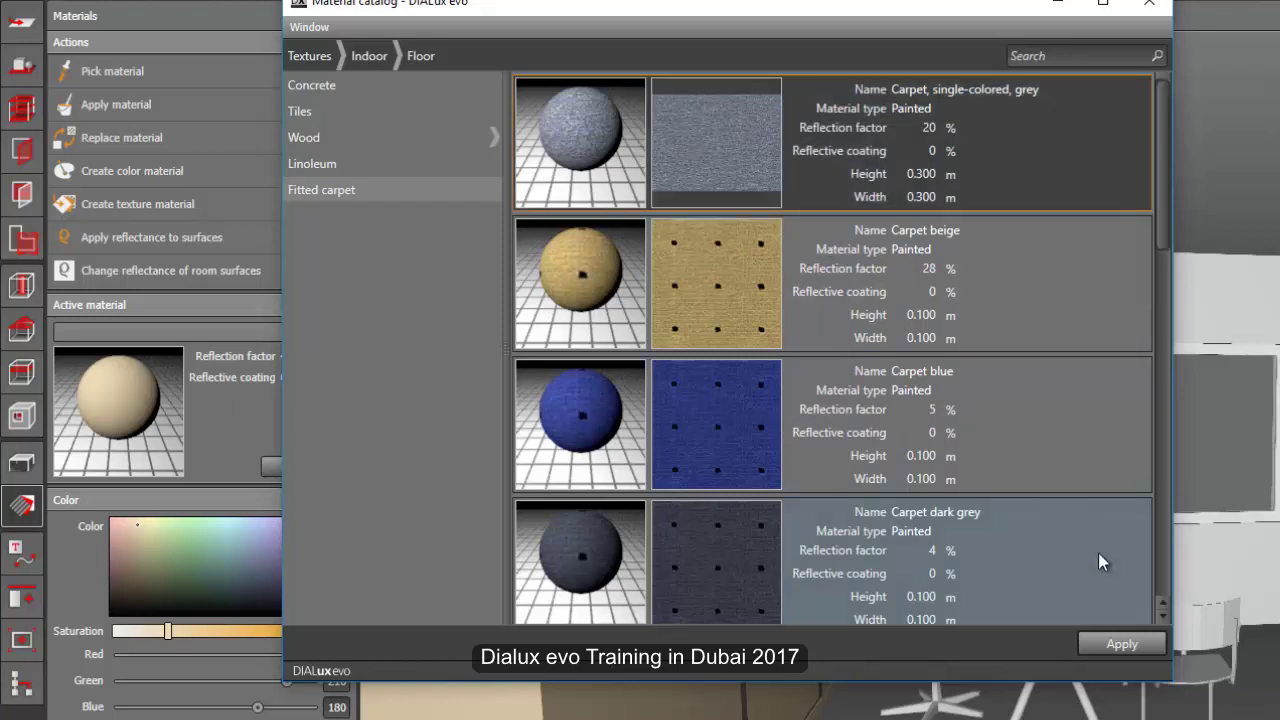
left_click(1120, 646)
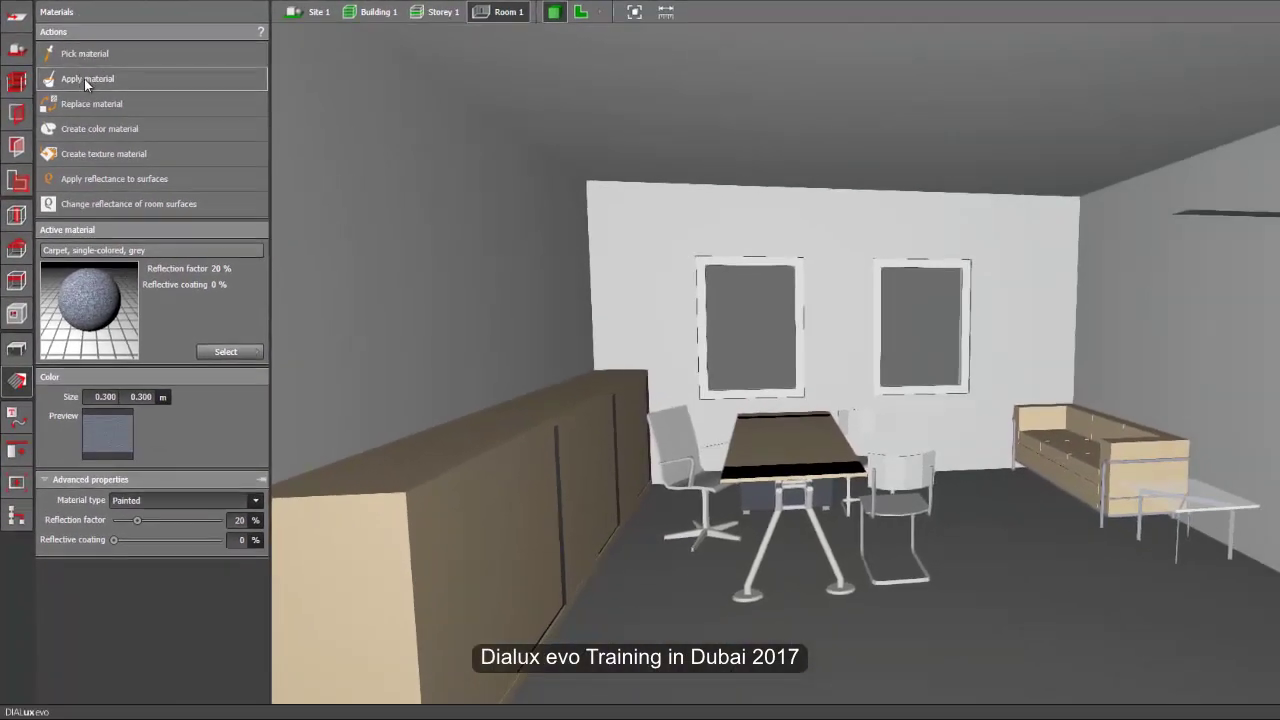
Apply the grey carpet material to the room's floor and check it from several angles in 3D.
left_click(84, 79)
right_click_drag(987, 459, 944, 479)
middle_click_drag(944, 479, 809, 468)
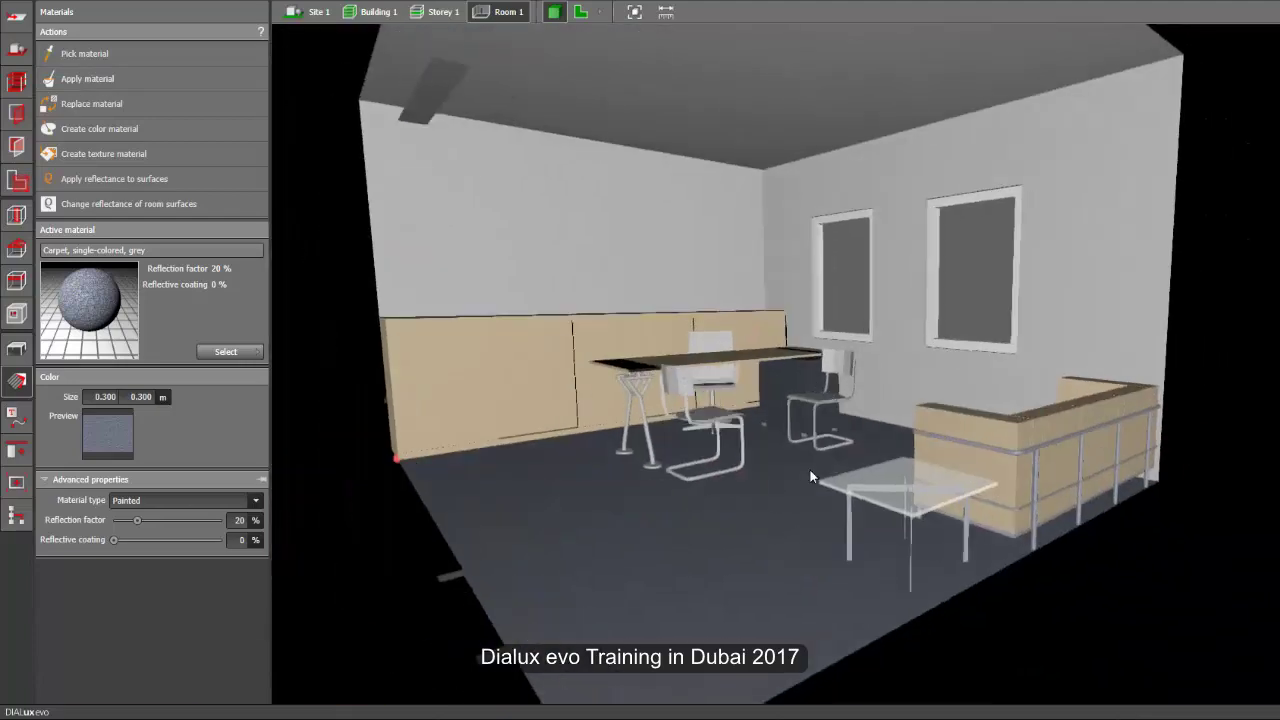
scroll(669, 504, "up", 3)
right_click_drag(670, 505, 846, 605)
scroll(846, 605, "down", 3)
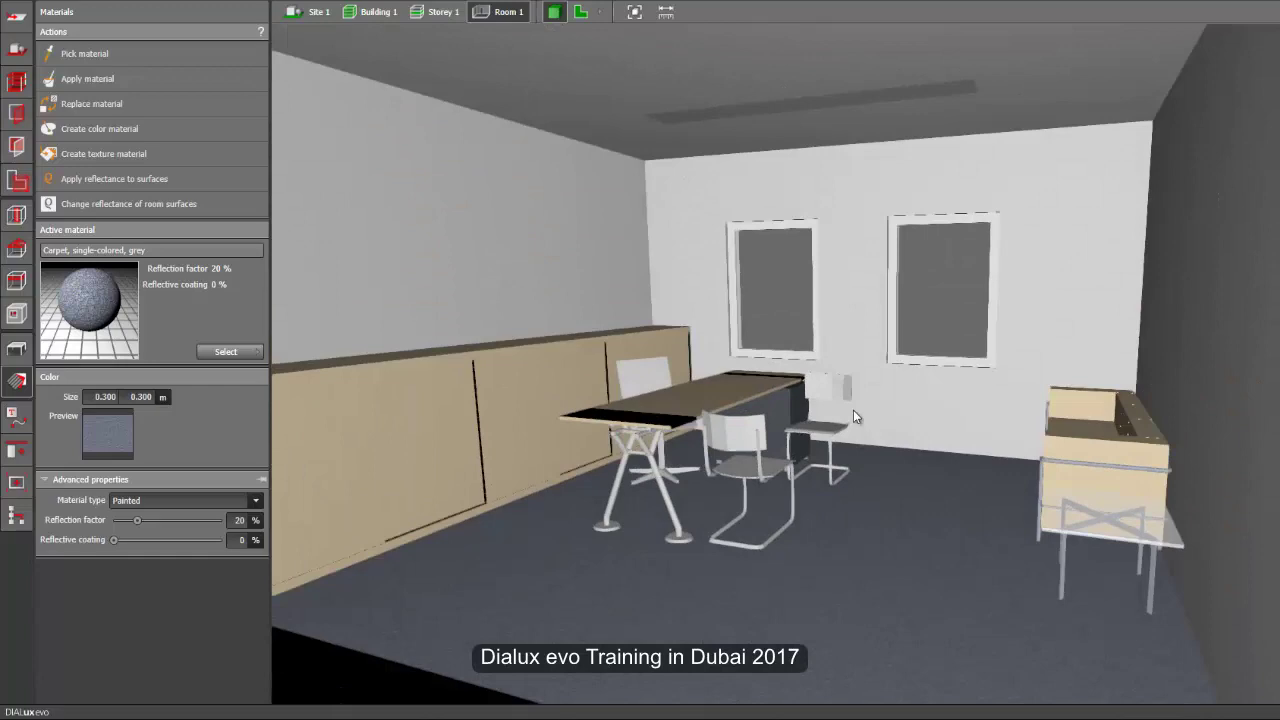
middle_click_drag(853, 410, 889, 510)
right_click_drag(889, 512, 1007, 381)
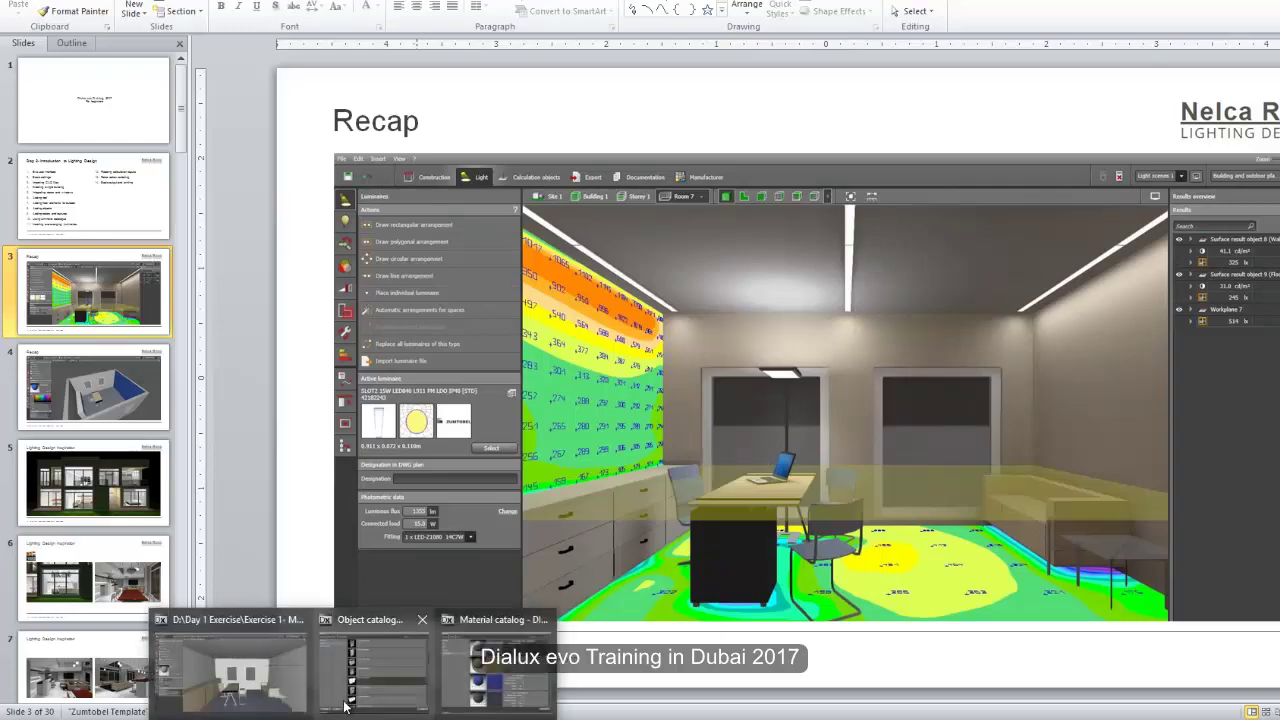
Switch back to DIALux evo and load 1001(Beige) from the color catalog as the active material.
left_click(243, 678)
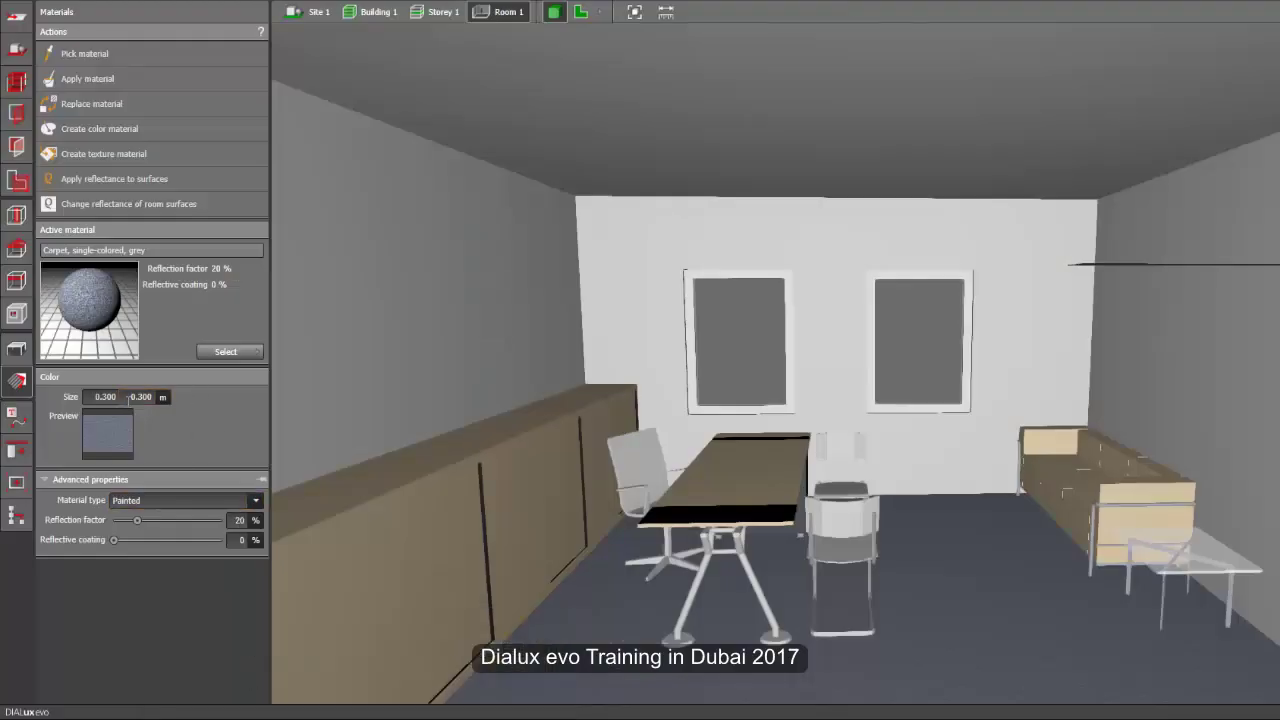
left_click(226, 351)
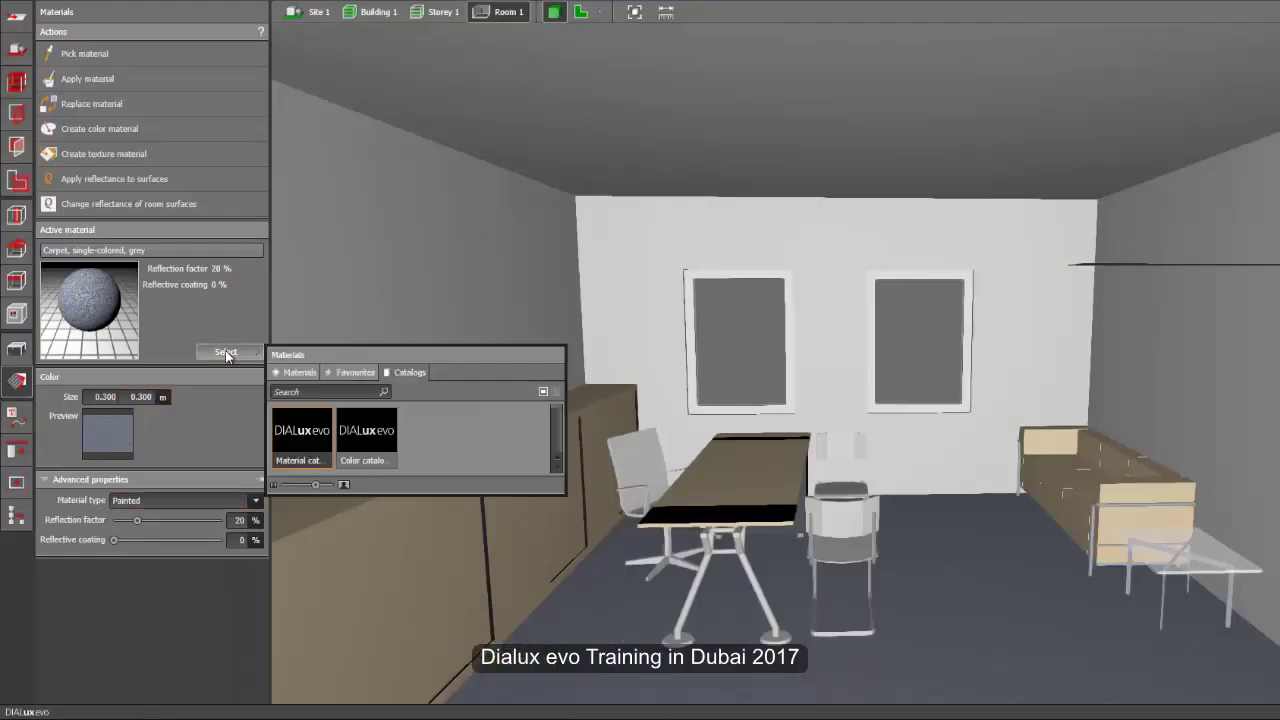
double_click(356, 432)
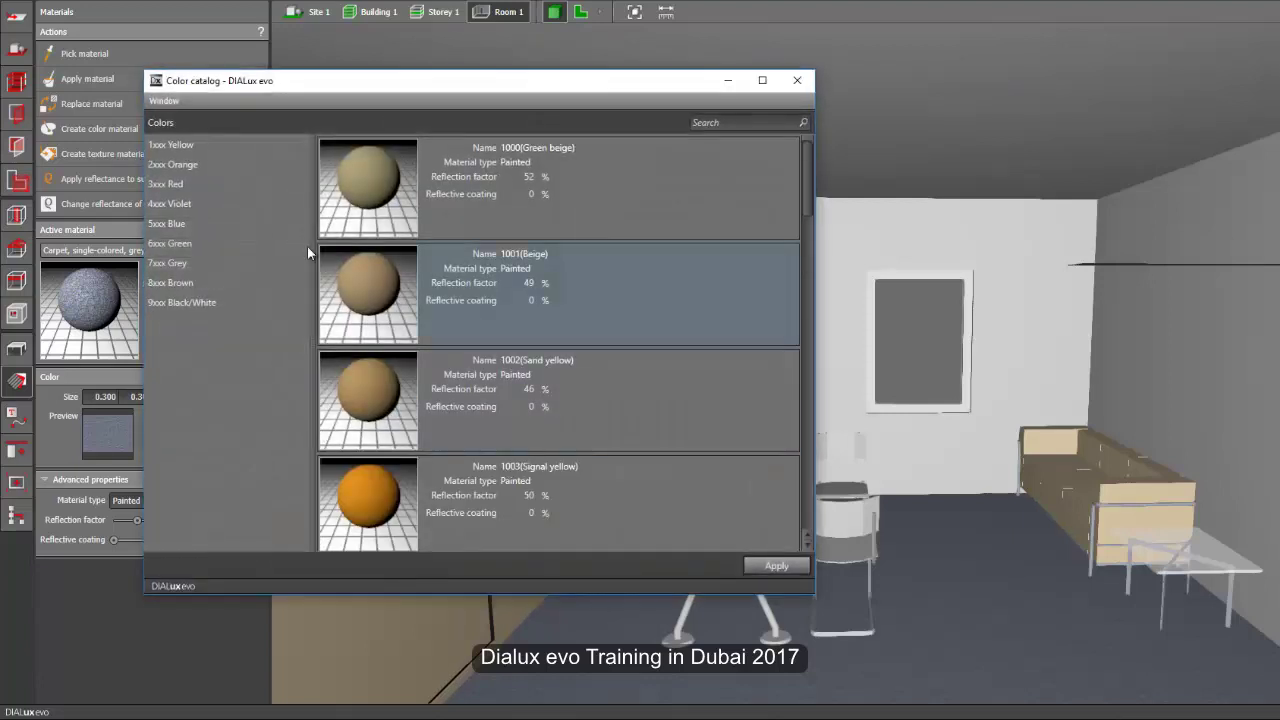
left_click(543, 194)
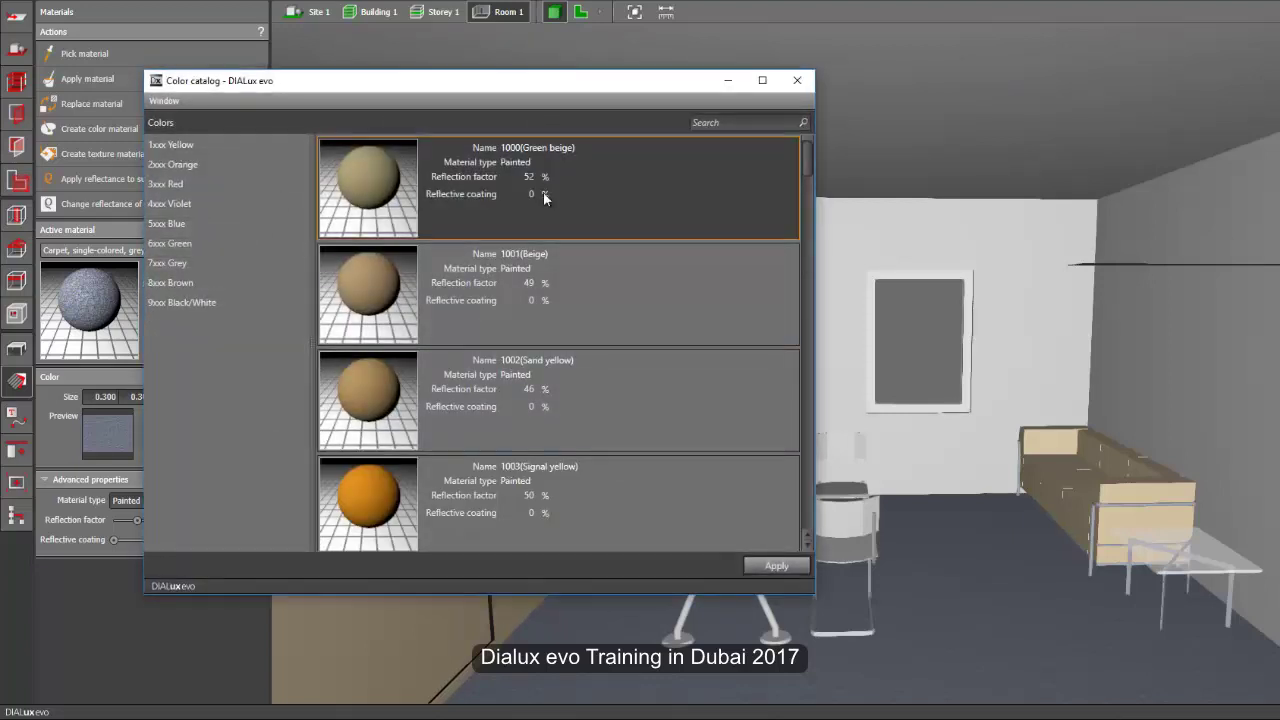
left_click(534, 317)
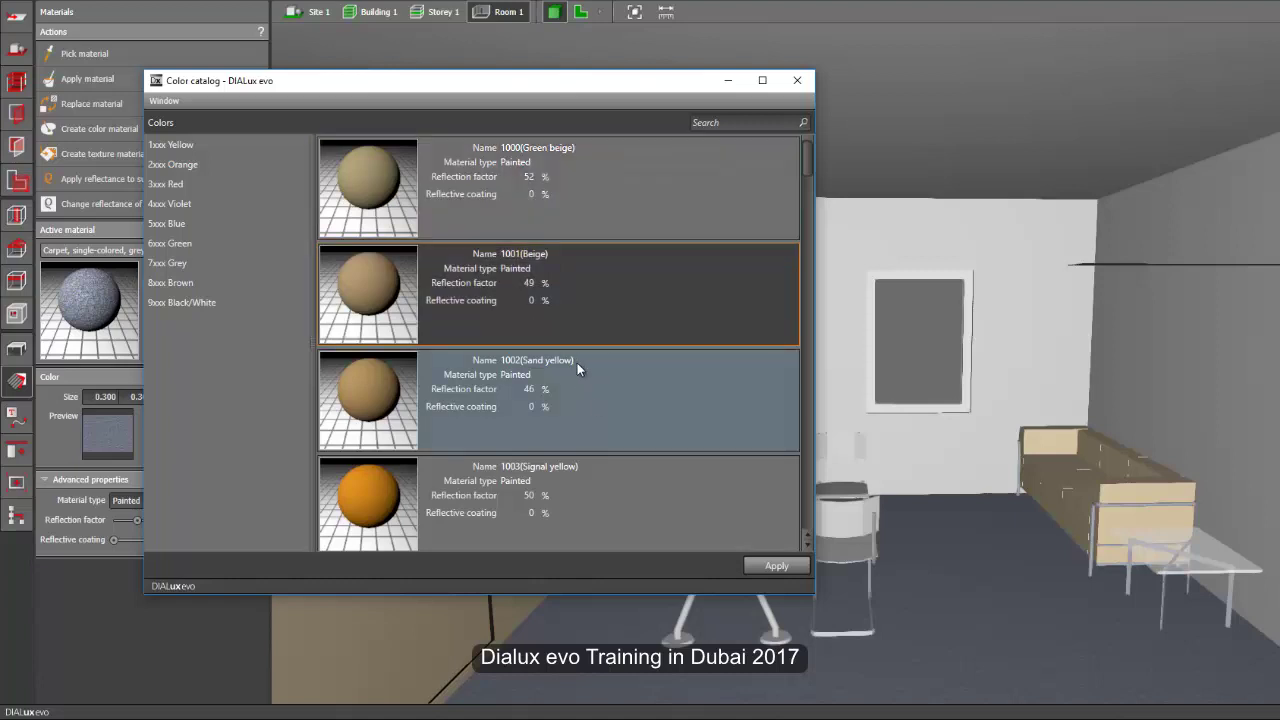
left_click(770, 566)
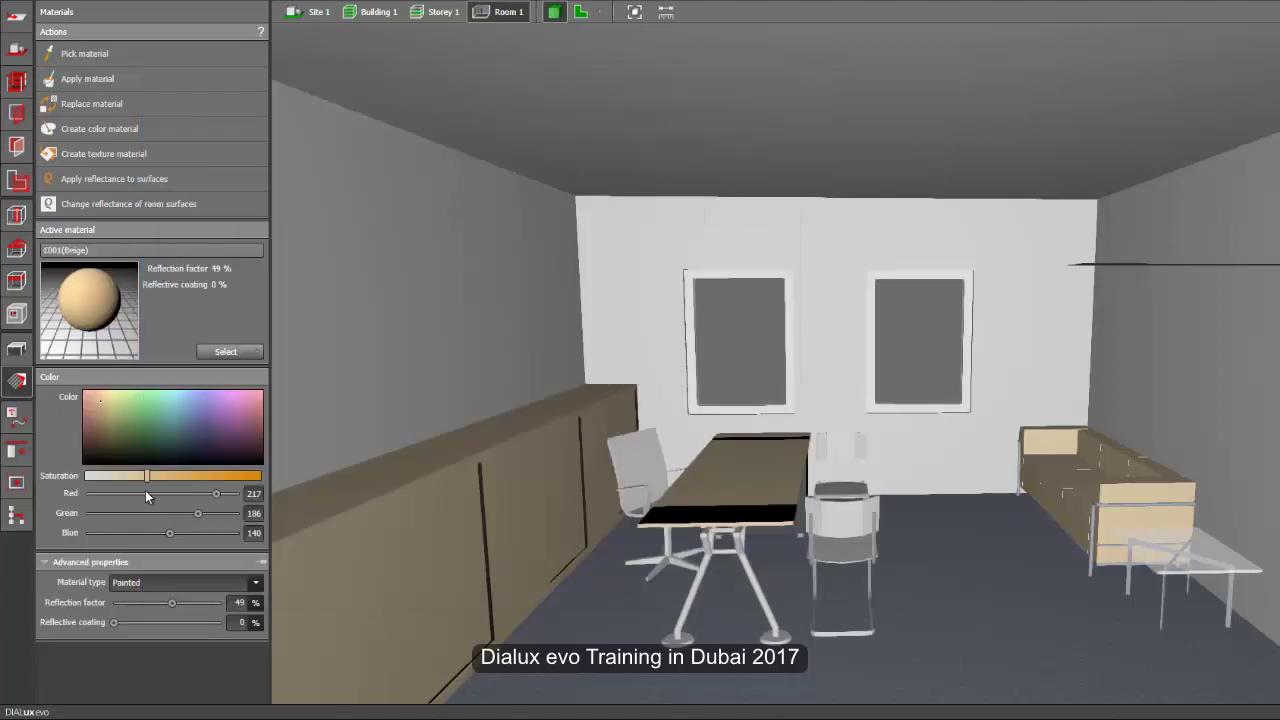
Apply the 1001(Beige) material to all four room walls, turning the 3D view to reach the sofa and door walls.
left_click(101, 75)
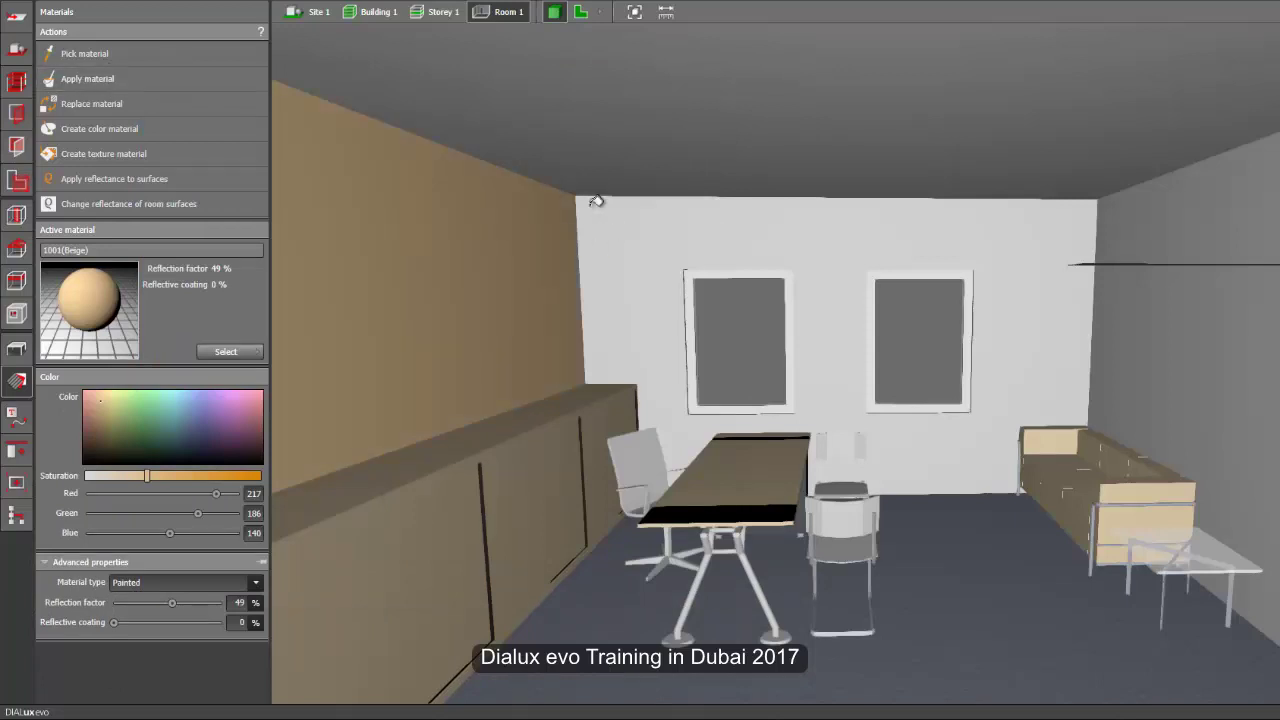
left_click(672, 250)
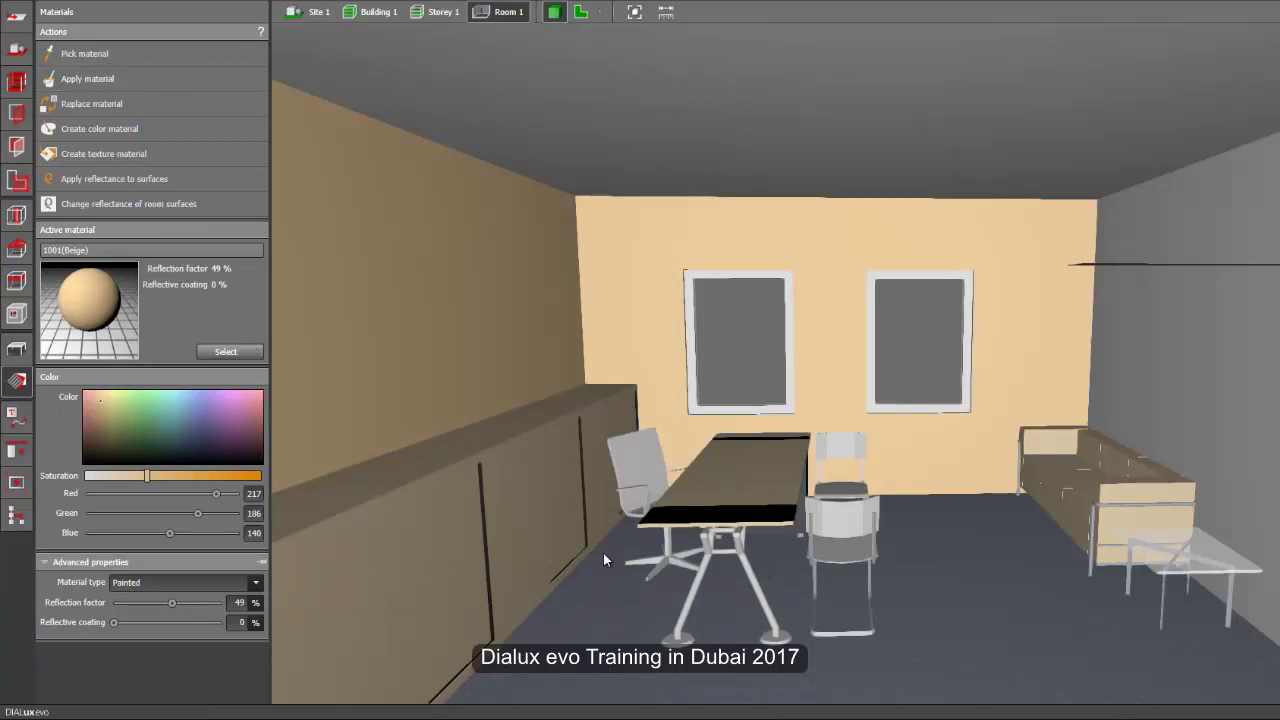
middle_click_drag(604, 555, 812, 521)
middle_click_drag(703, 423, 737, 504)
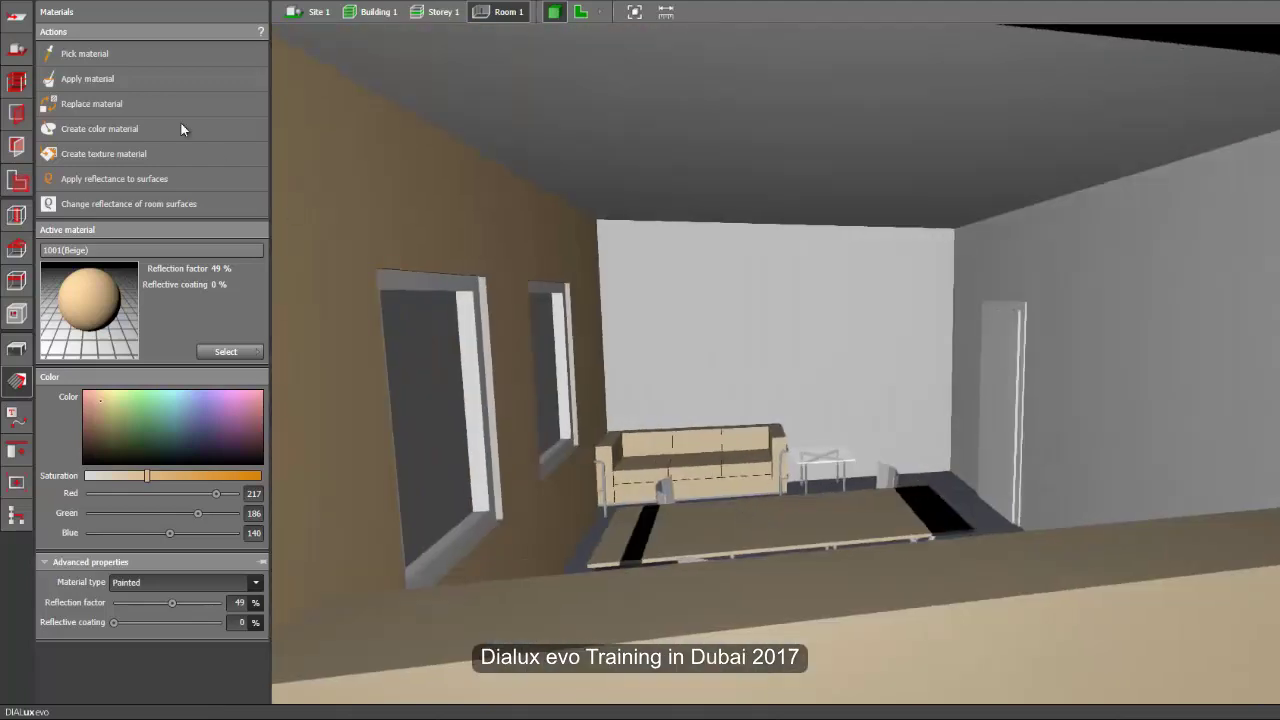
left_click(105, 79)
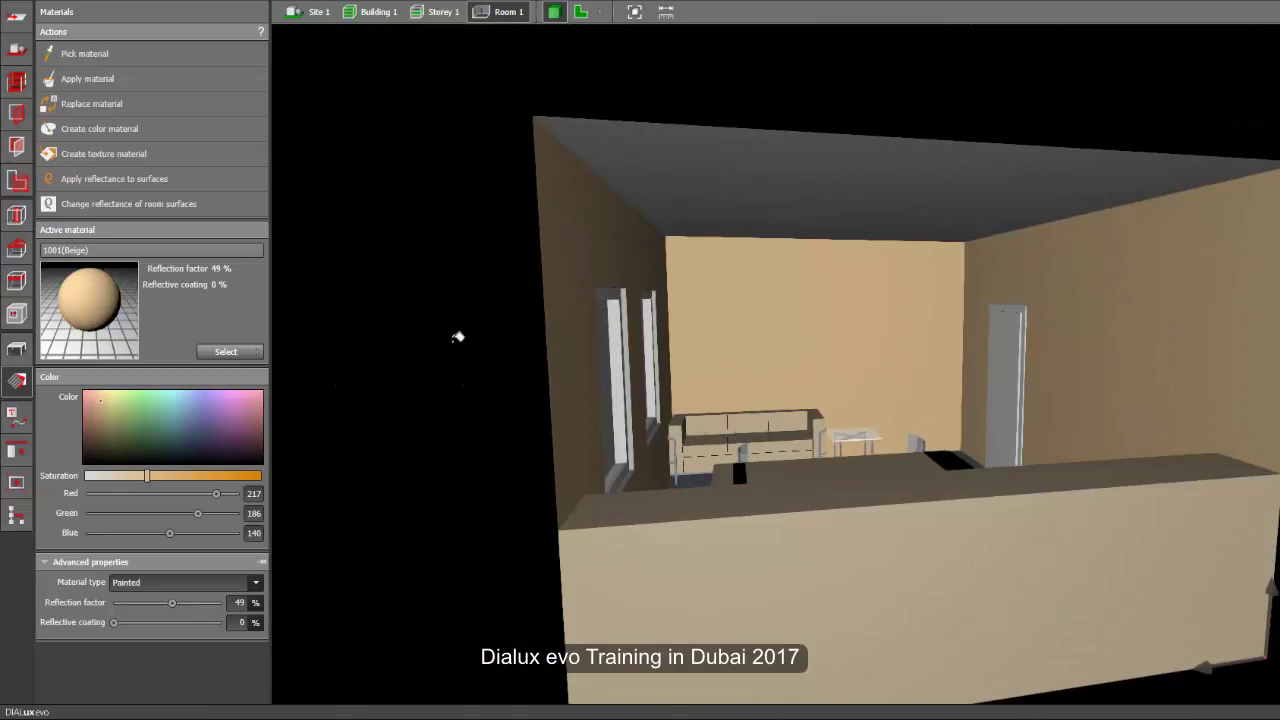
Pick the ceiling's material from the 3D view as the active material.
right_click_drag(459, 384, 262, 400)
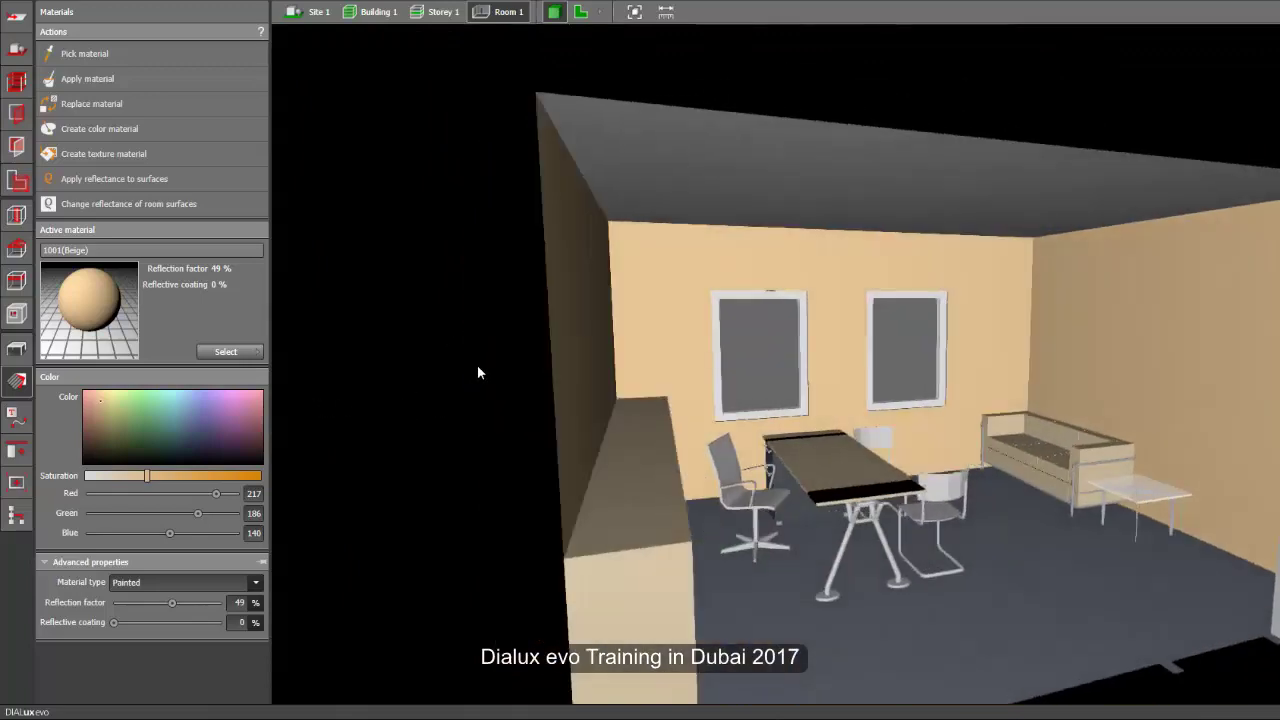
scroll(495, 365, "down", 3)
scroll(529, 357, "up", 3)
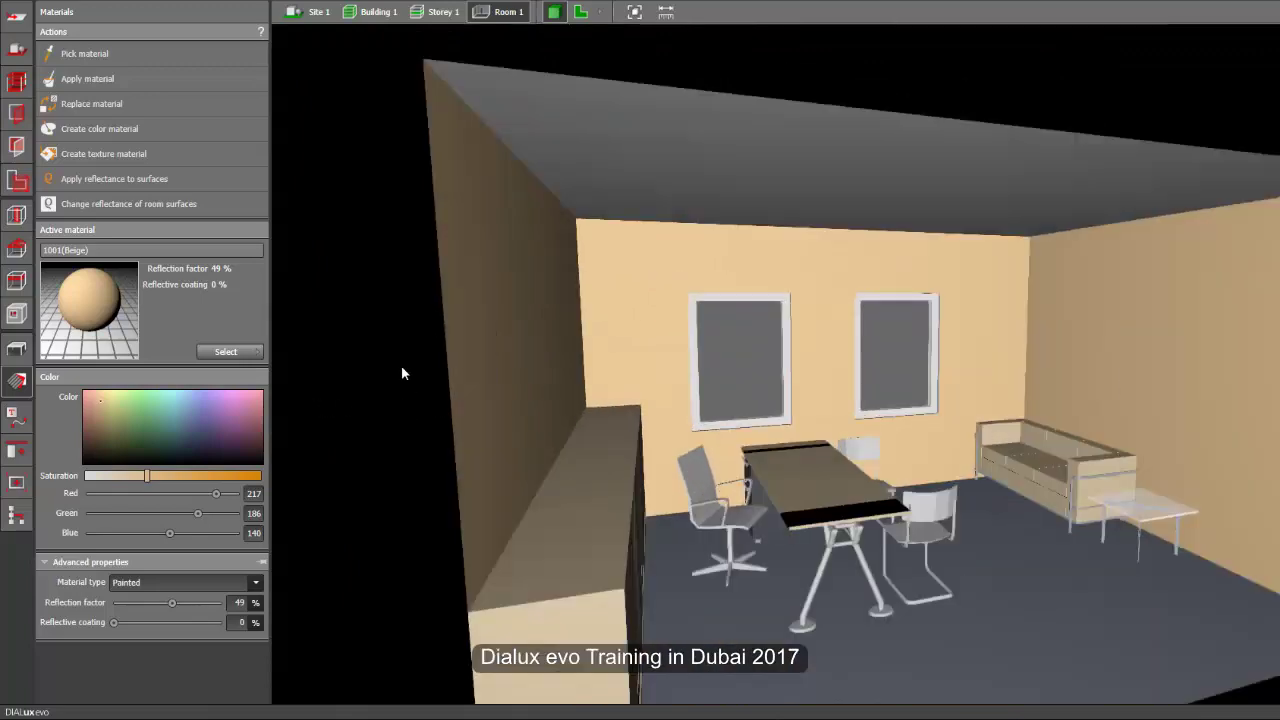
right_click_drag(401, 366, 361, 347)
left_click(142, 53)
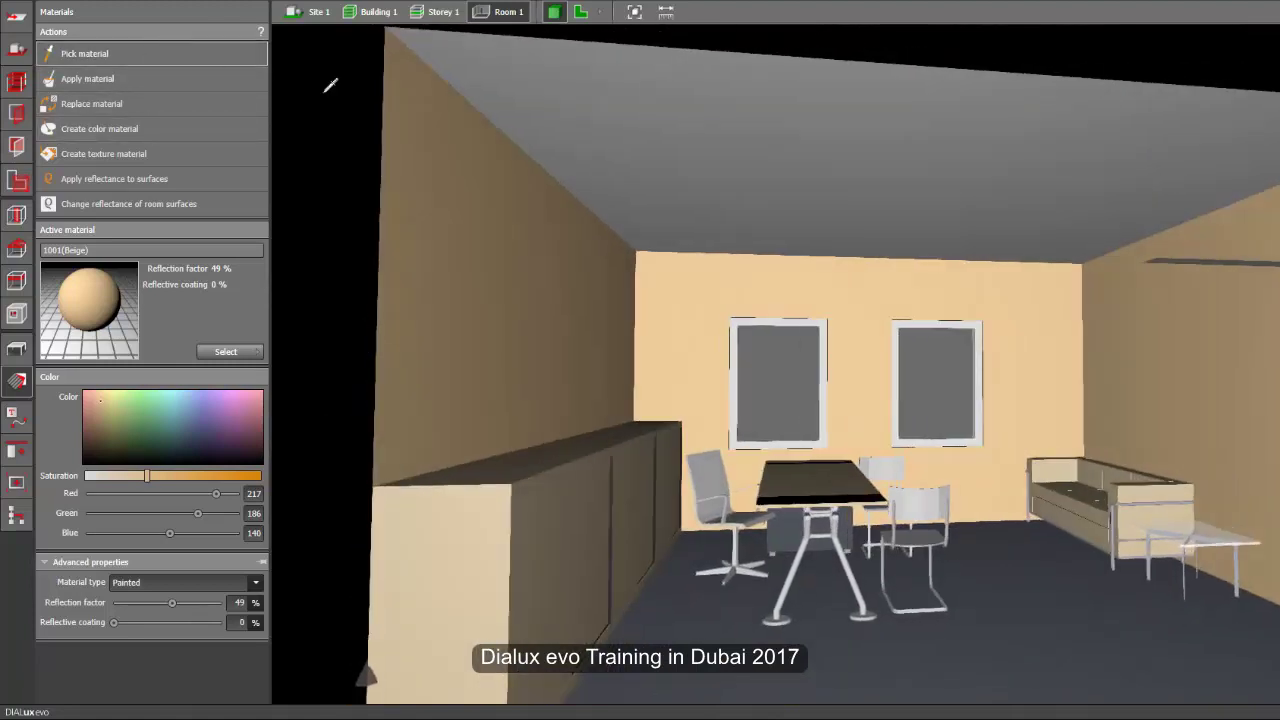
left_click(650, 133)
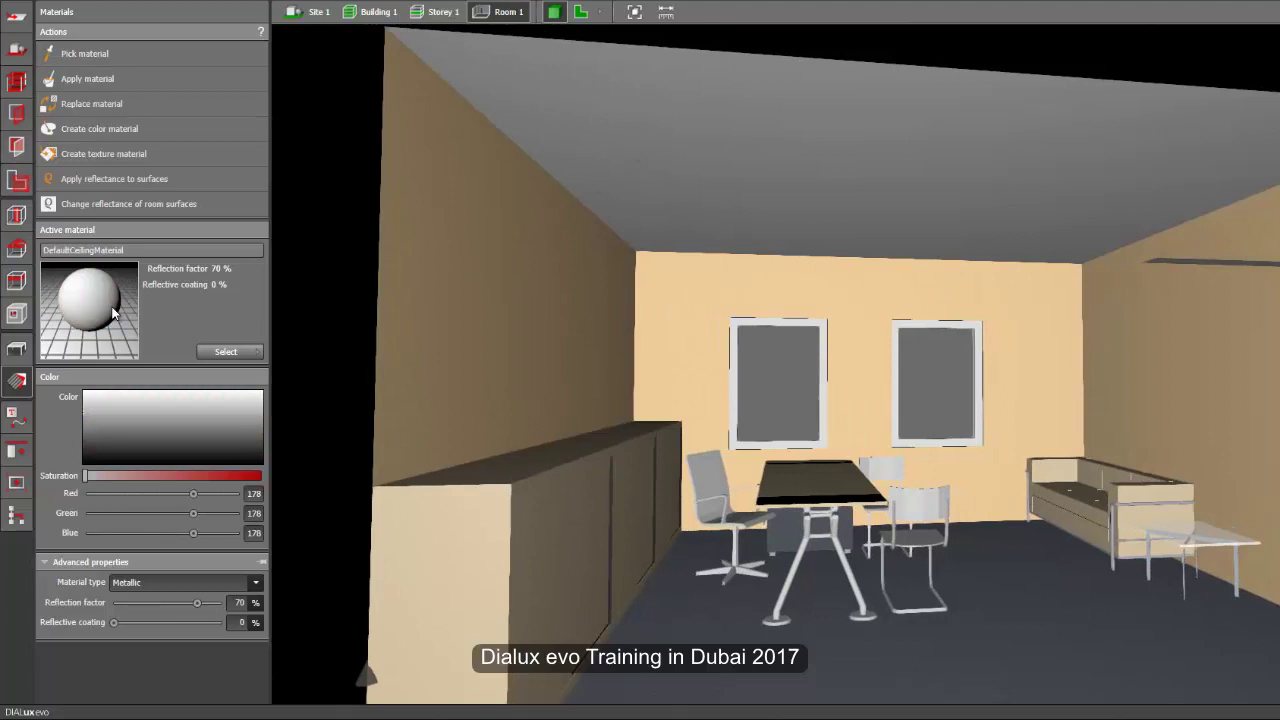
Try the picked ceiling material on the beige walls and undo the change.
left_click(503, 329)
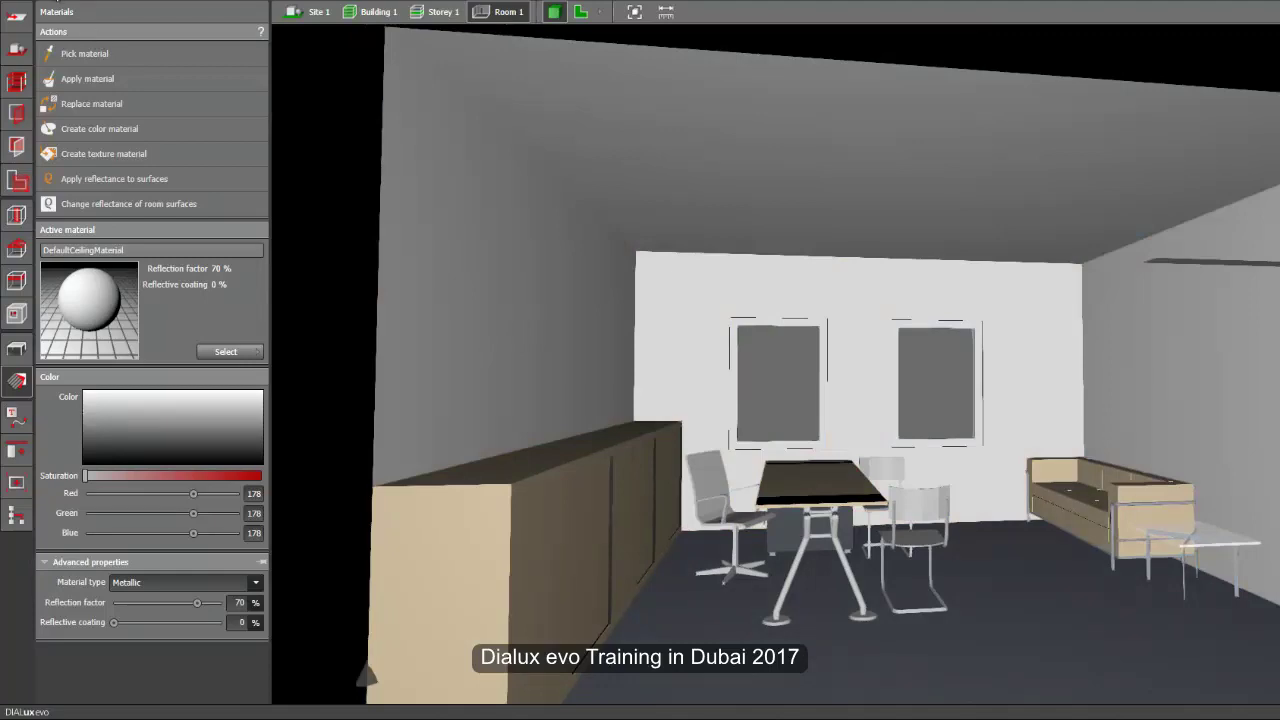
key("ctrl+z")
Examine the beige-walled room in 3D, compare it with the Recap slide, and switch back to DIALux evo.
right_click_drag(340, 185, 262, 208)
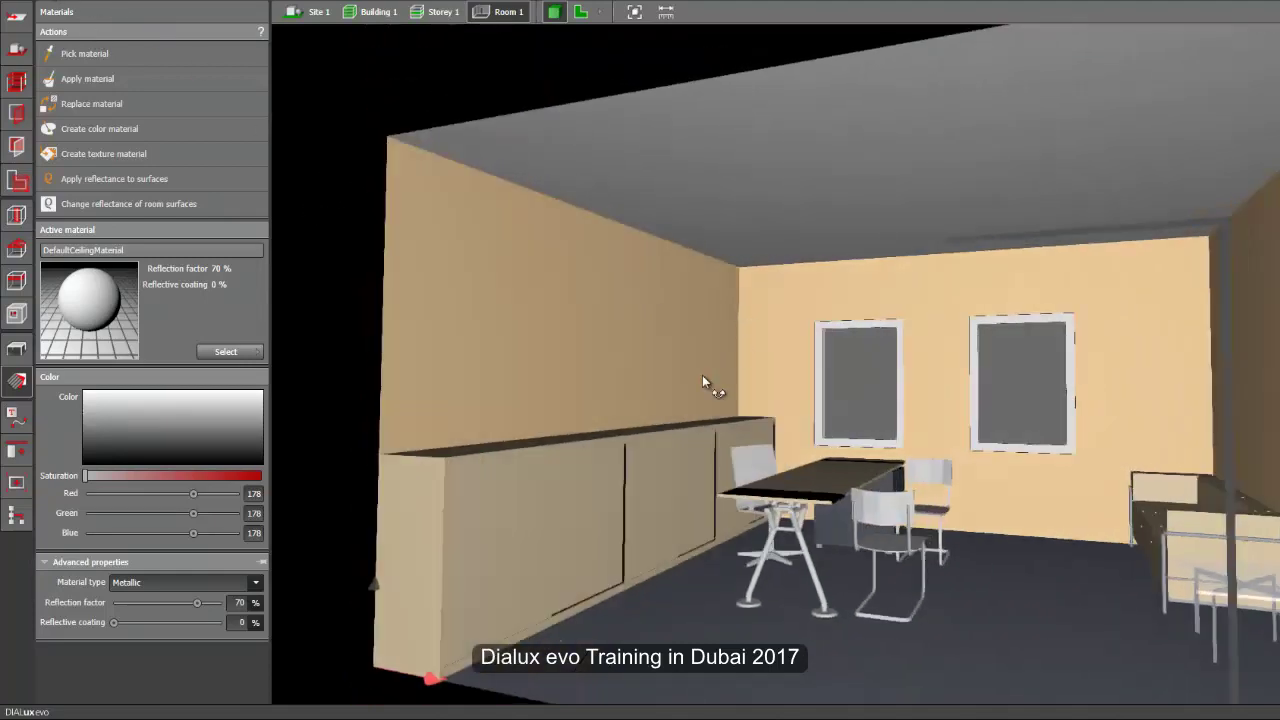
right_click_drag(702, 375, 599, 405)
left_click_drag(599, 404, 814, 372)
scroll(814, 372, "up", 1)
mouse_move(804, 362)
right_mouse_down()
mouse_move(815, 366)
mouse_move(806, 360)
right_mouse_up()
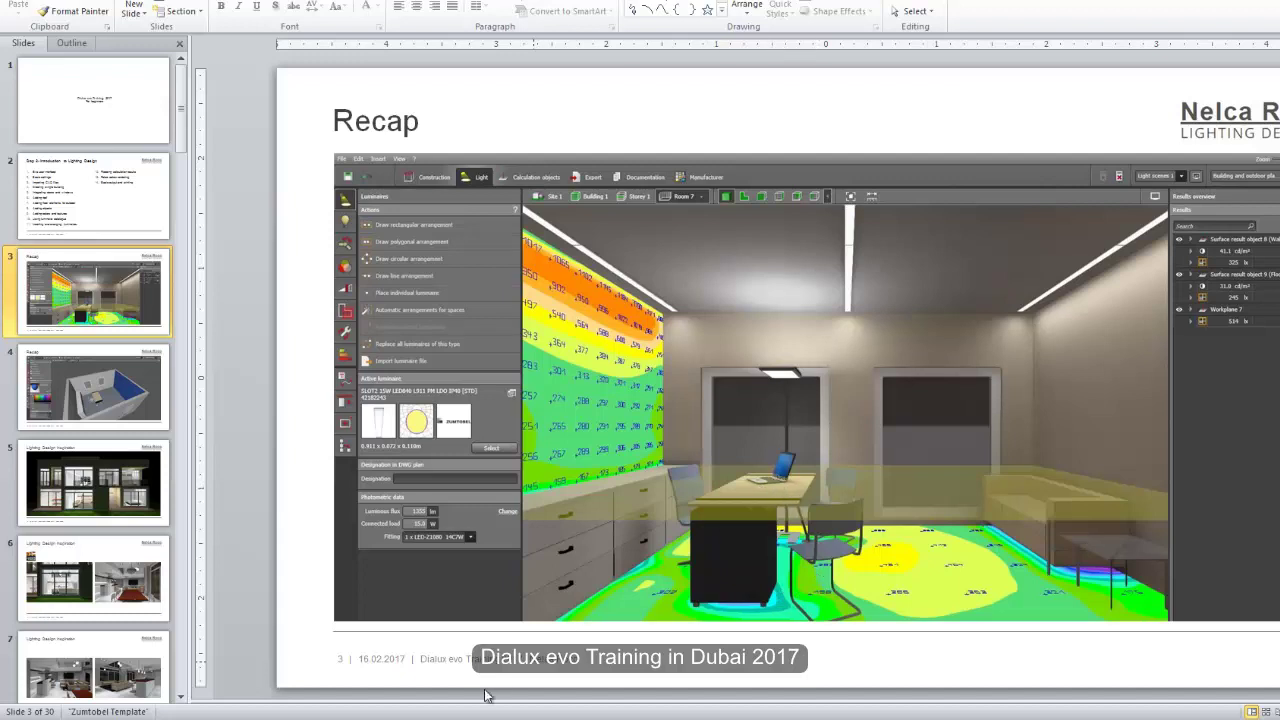
mouse_move(242, 710)
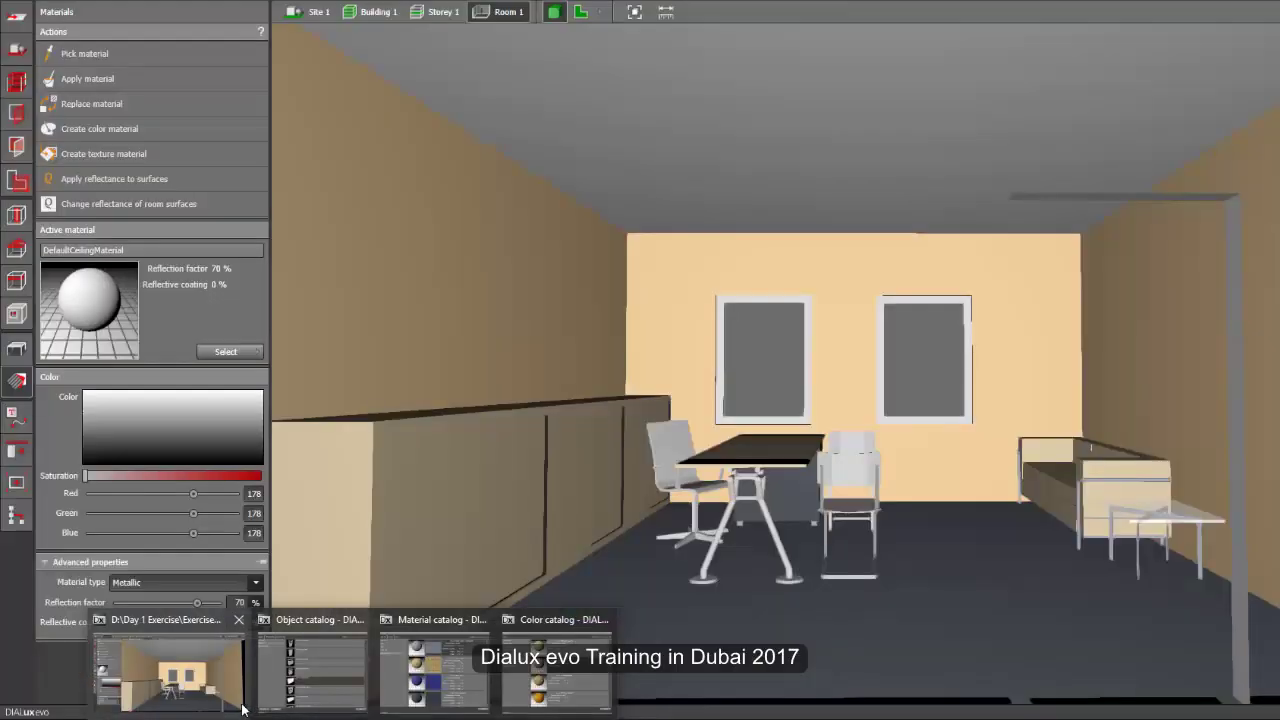
left_click(217, 683)
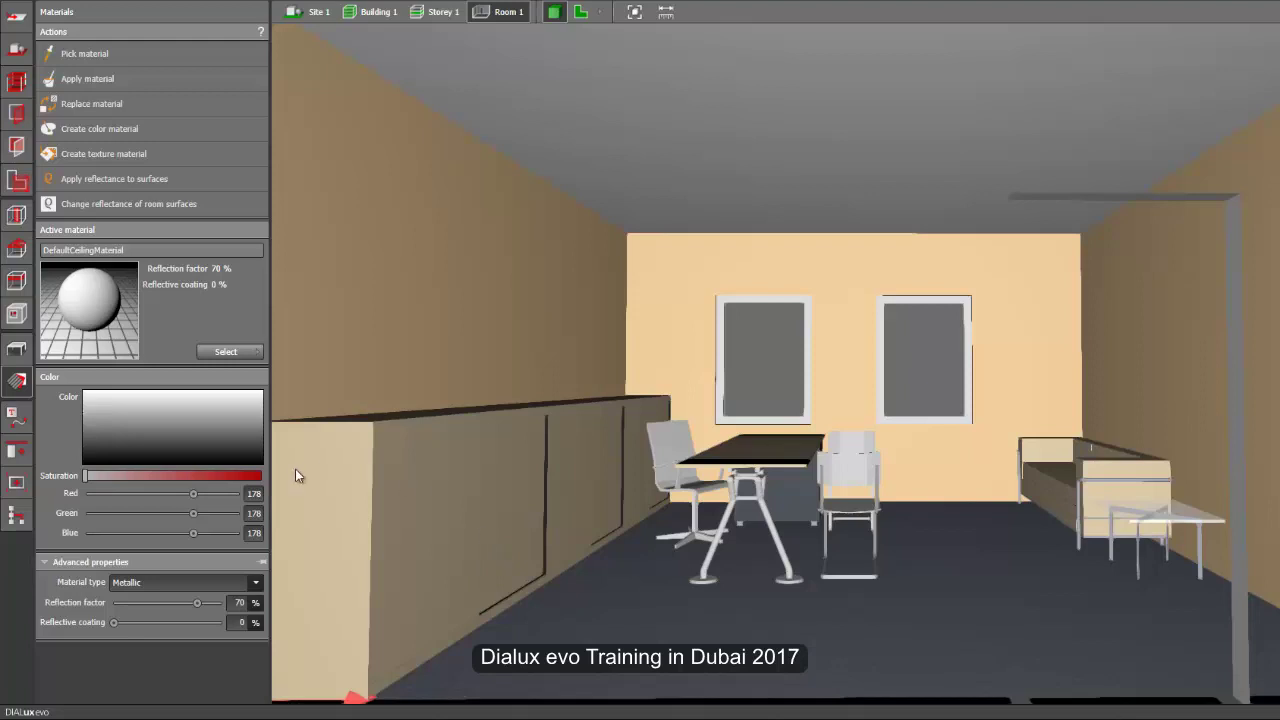
Load the Laptop from the electronics under office furniture auxiliary aids in the object catalog as the active object.
left_click(18, 349)
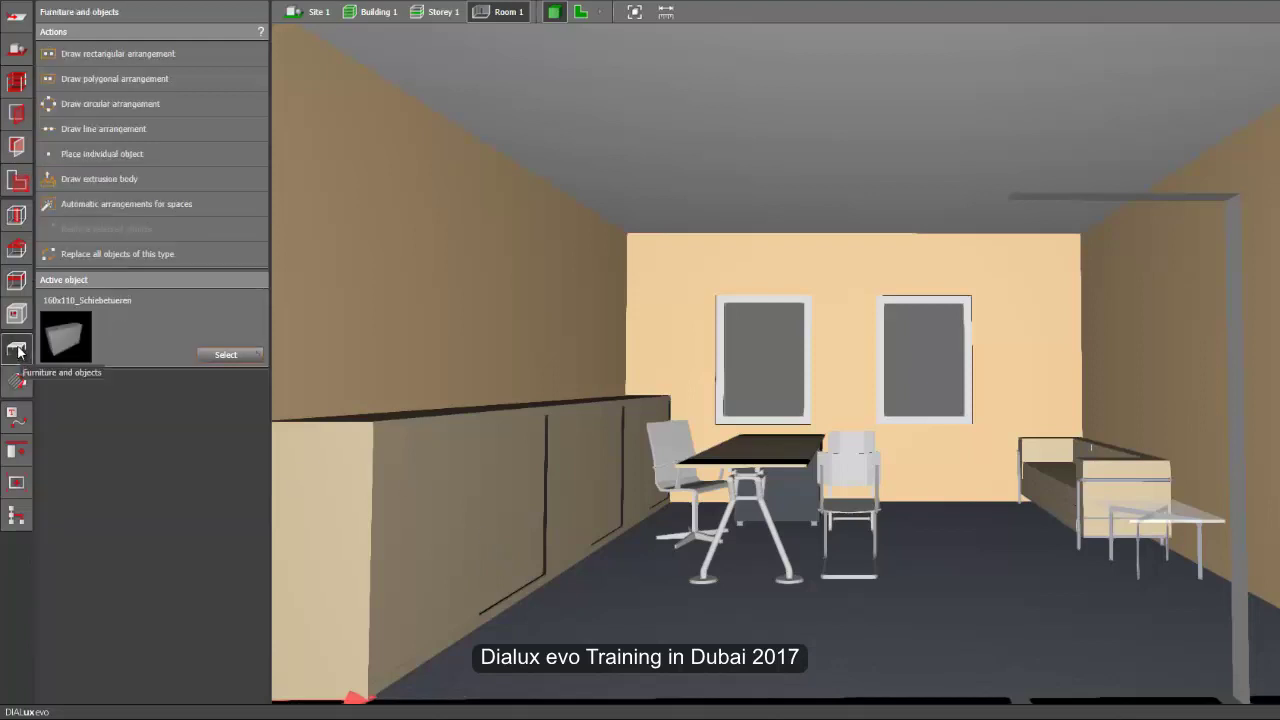
left_click(225, 356)
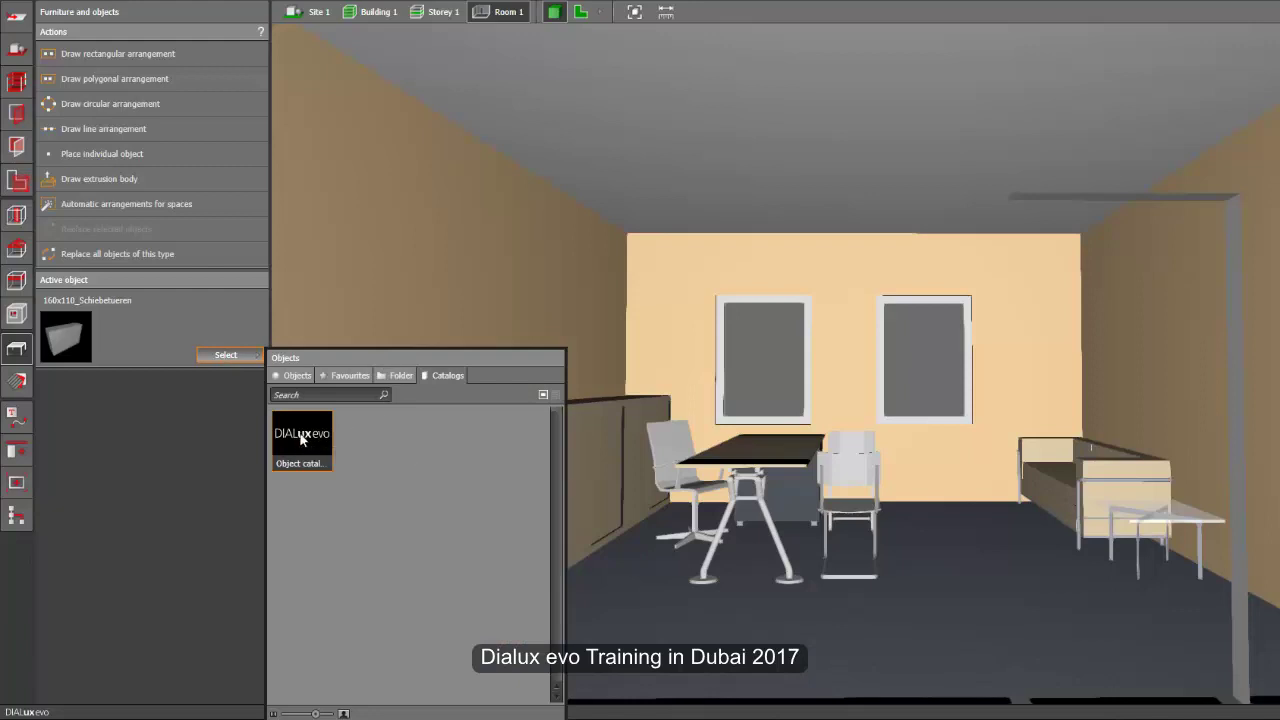
double_click(323, 446)
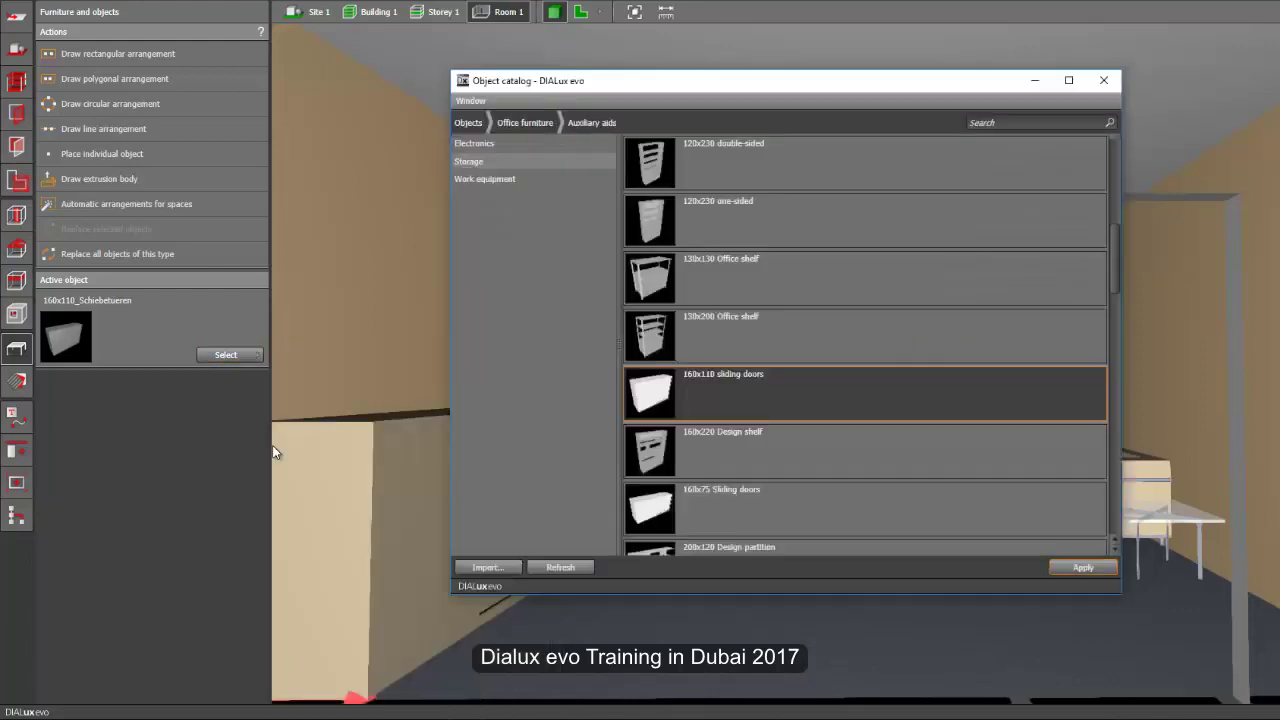
left_click(467, 123)
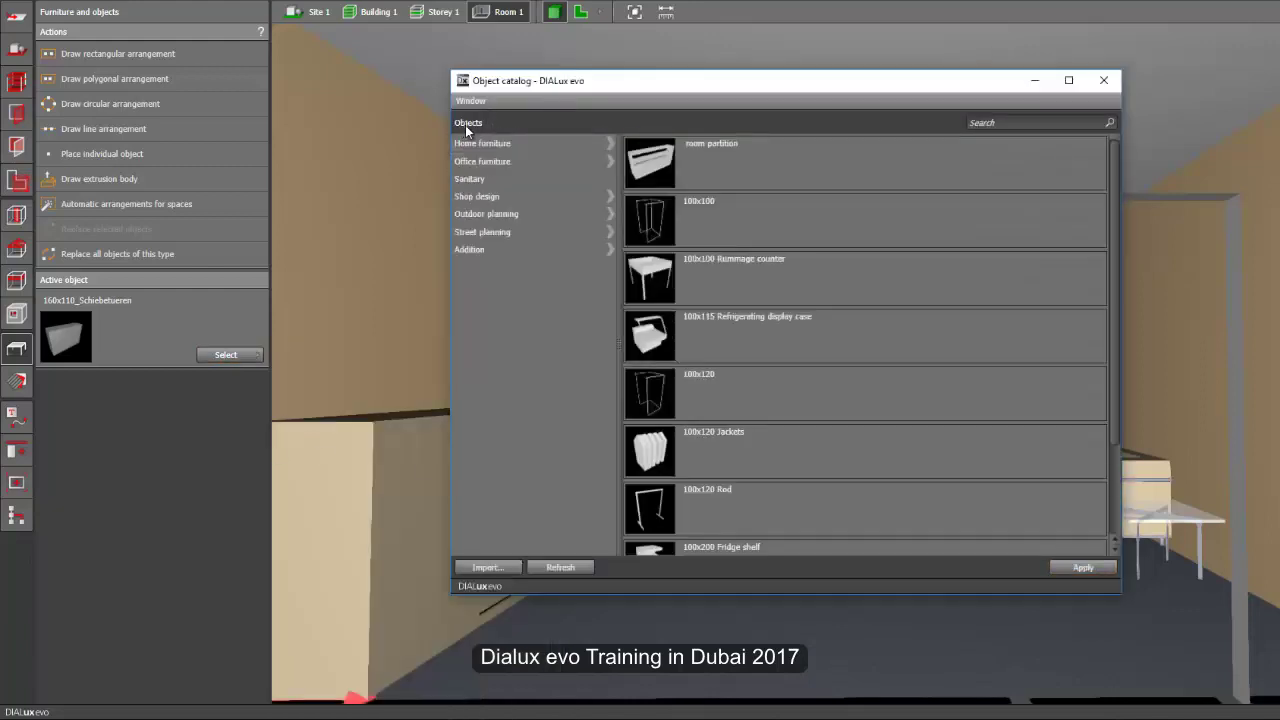
left_click(610, 161)
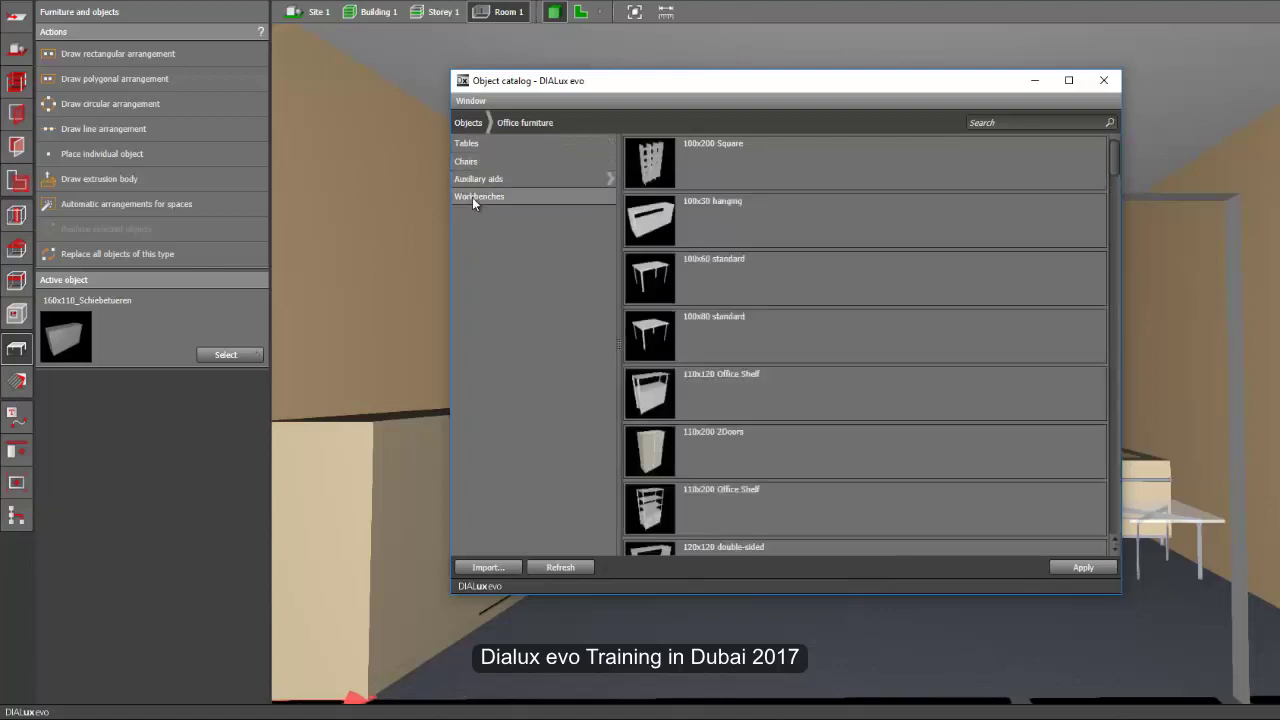
left_click(611, 180)
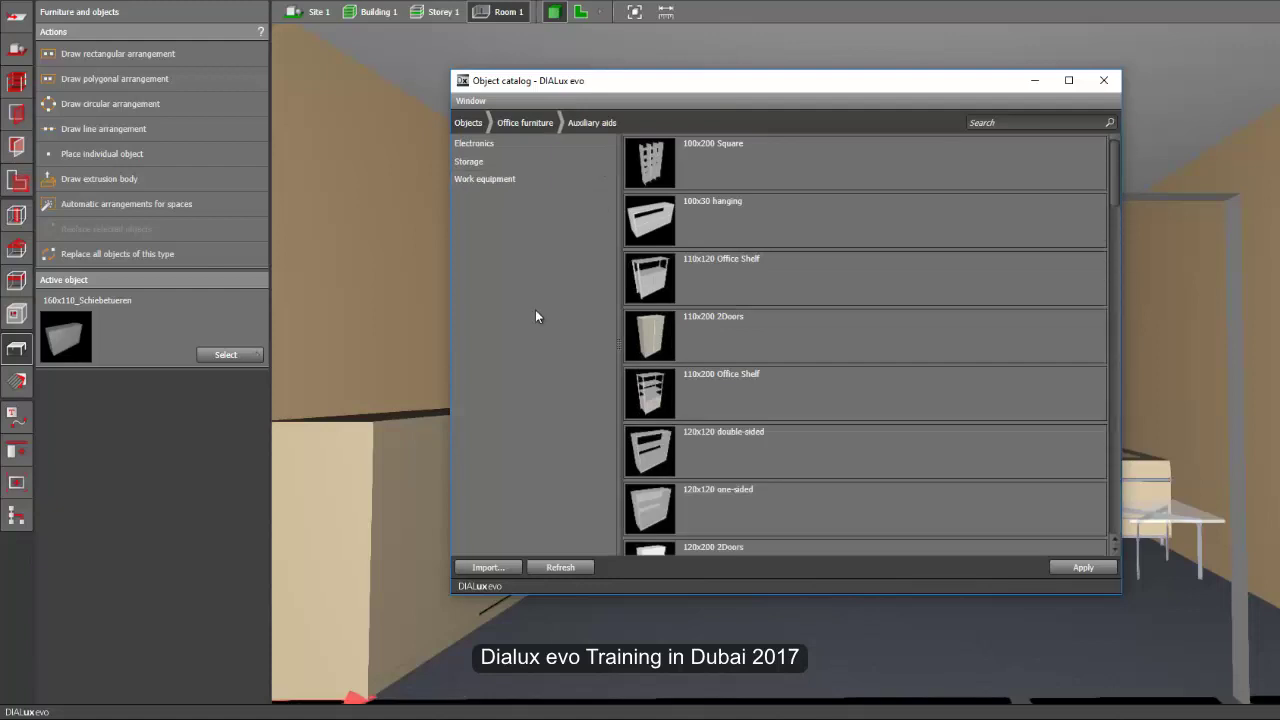
left_click(478, 143)
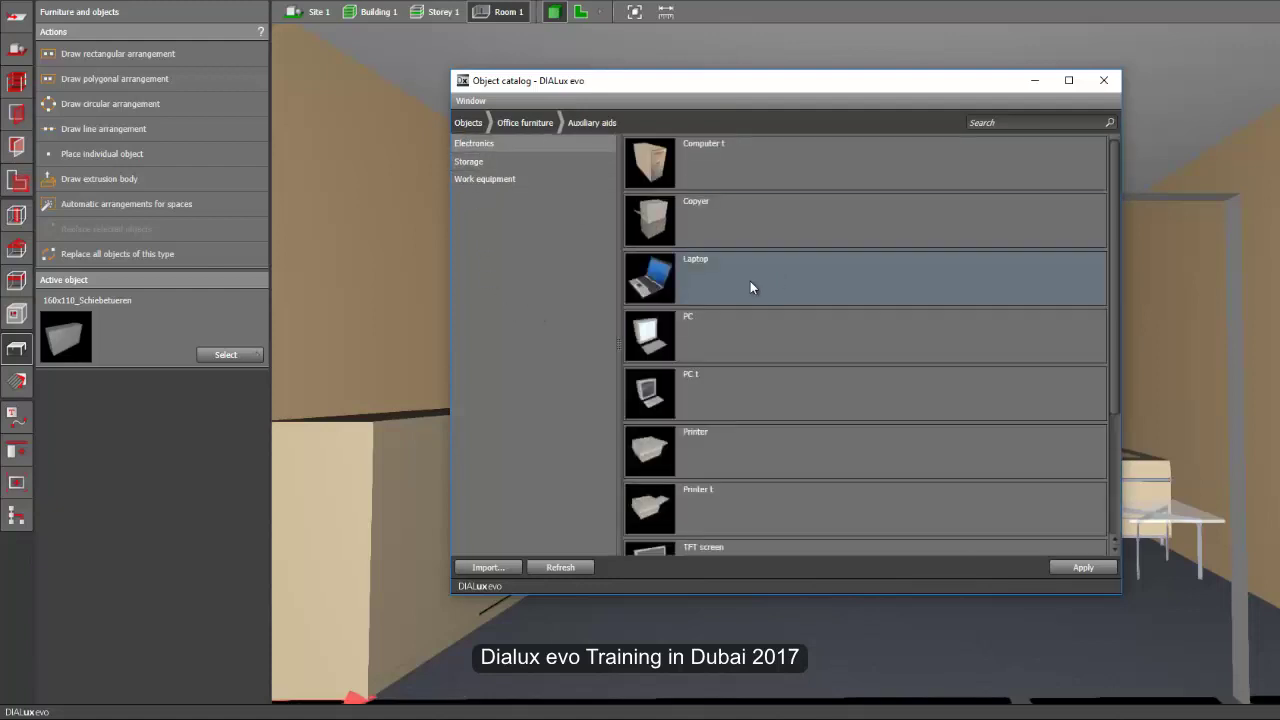
left_click(750, 287)
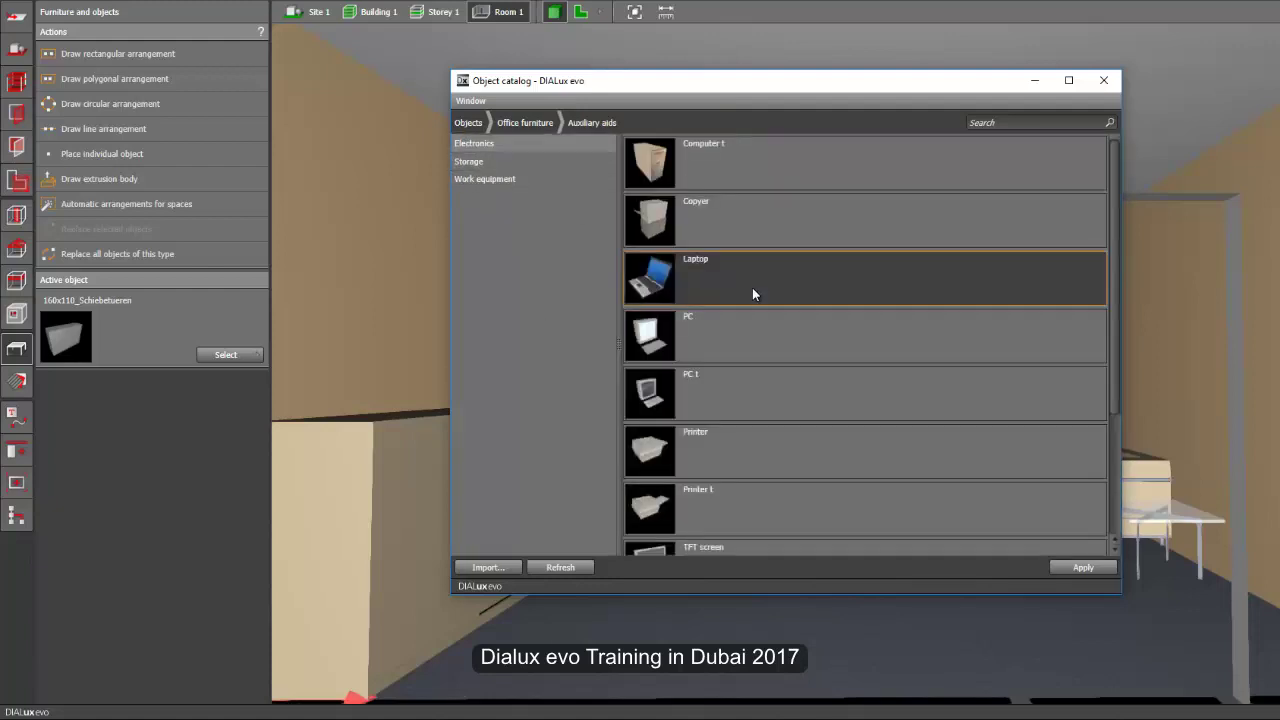
left_click(1086, 567)
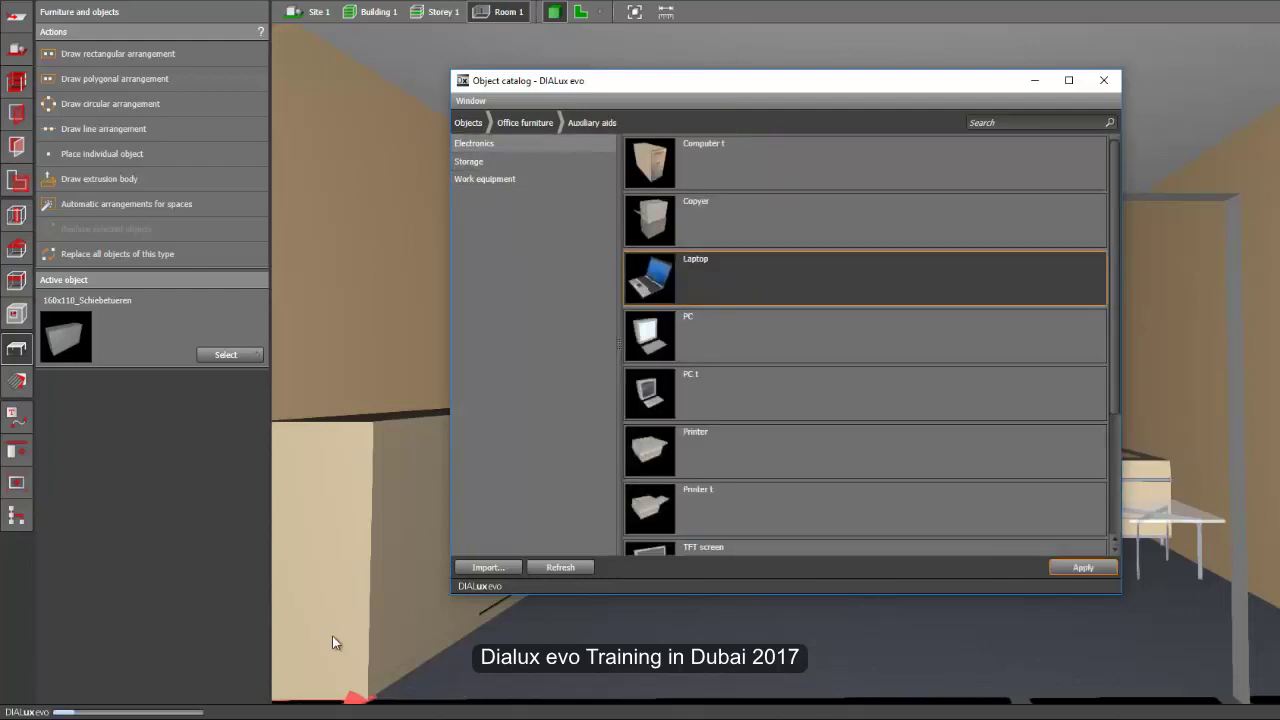
Place a single laptop on the middle of the desk in the floor plan and check it in the 3D view.
left_click(579, 14)
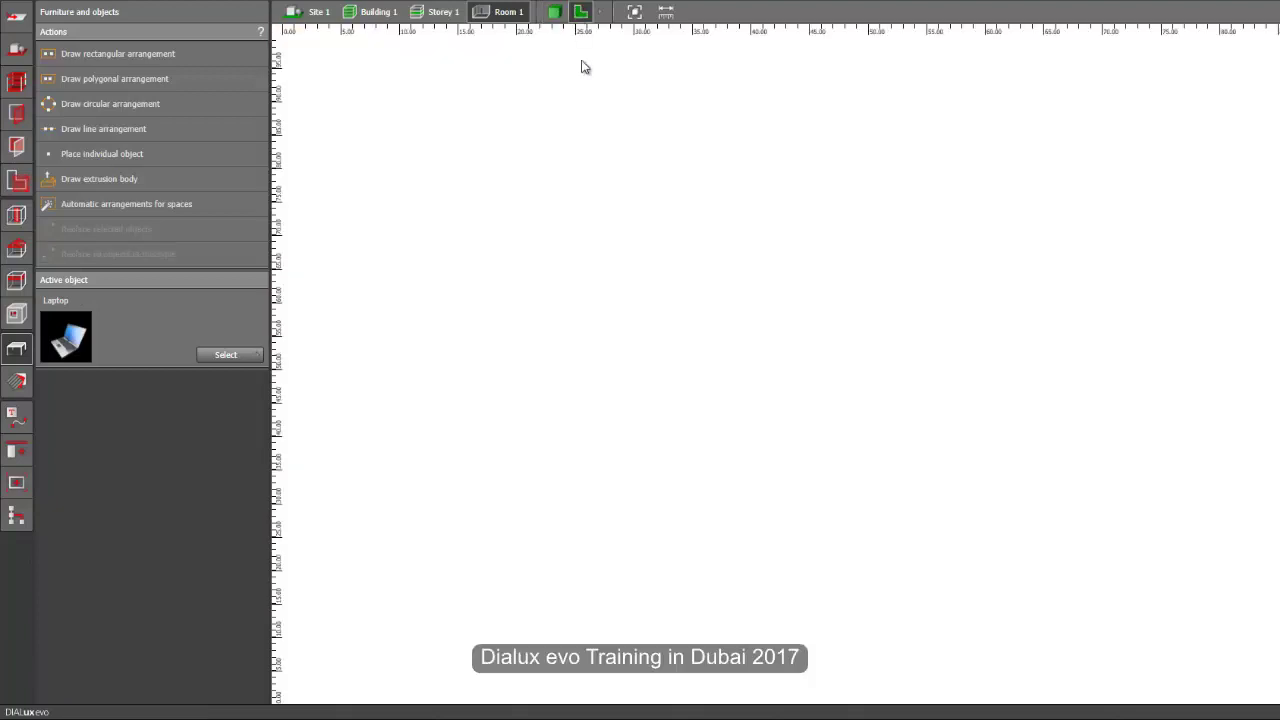
left_click(98, 155)
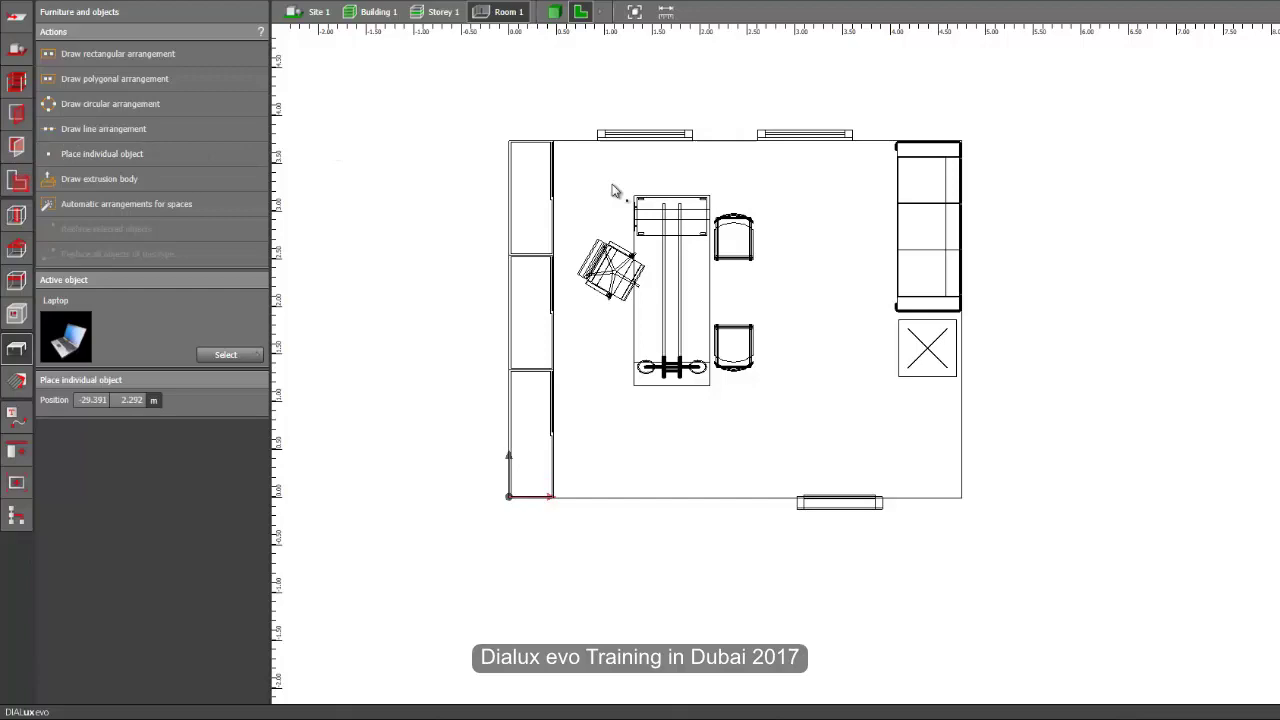
left_click(672, 282)
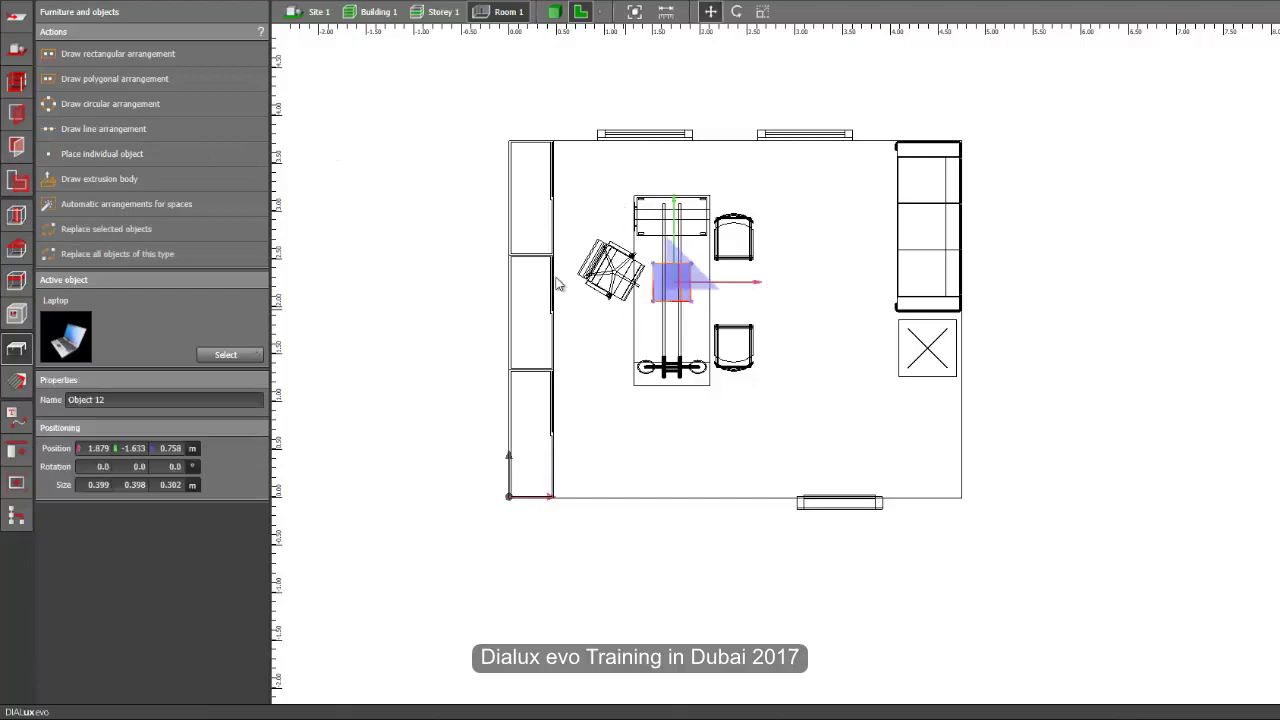
left_click(554, 13)
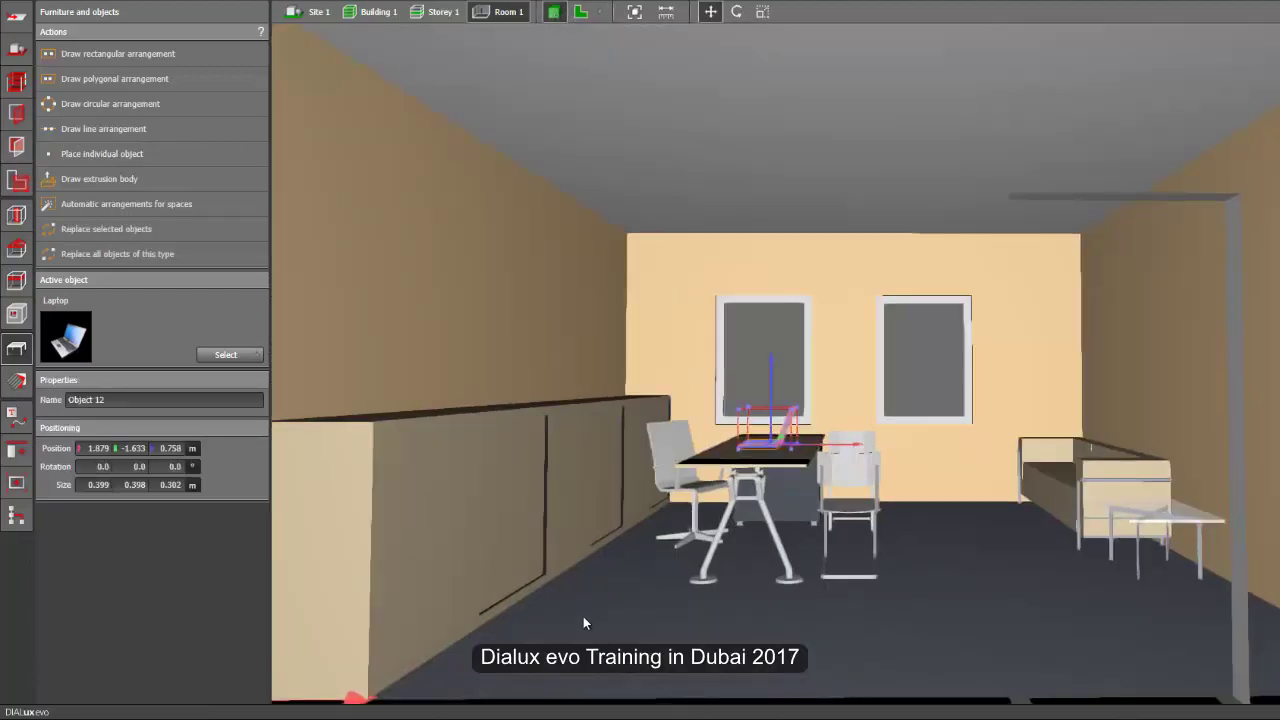
right_click_drag(583, 616, 740, 713)
left_click(1194, 624)
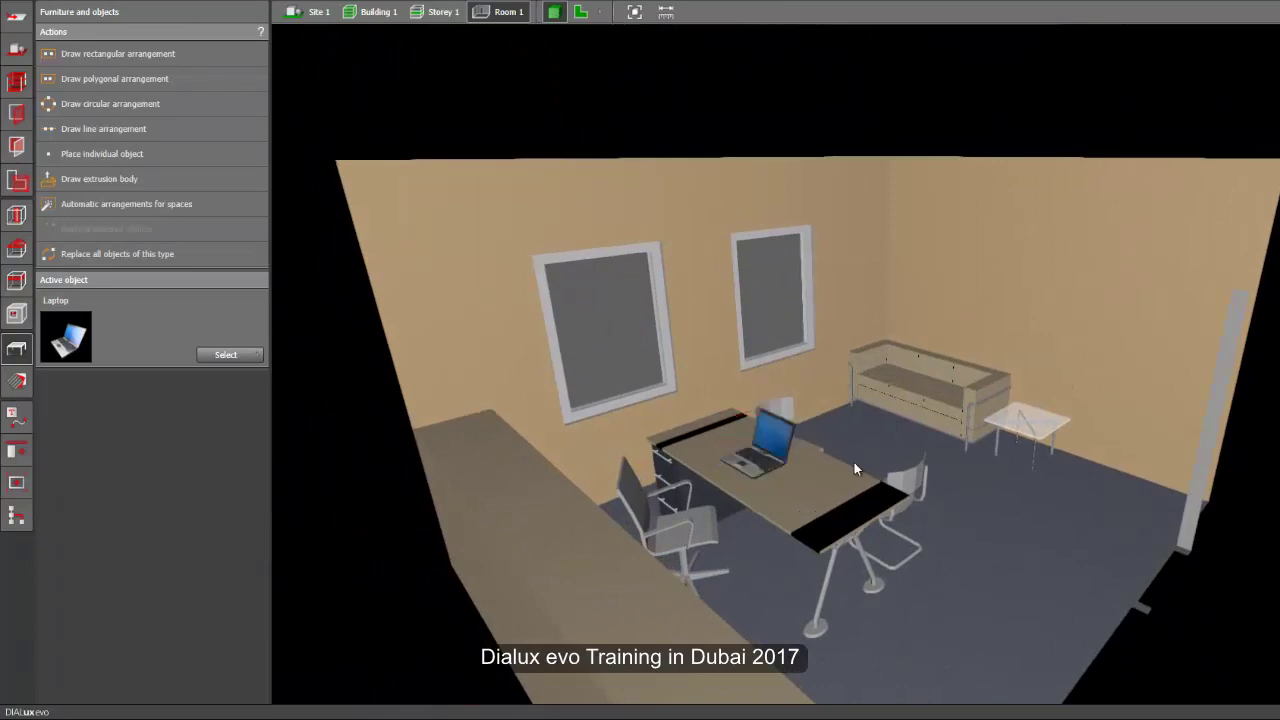
left_click_drag(854, 462, 700, 590)
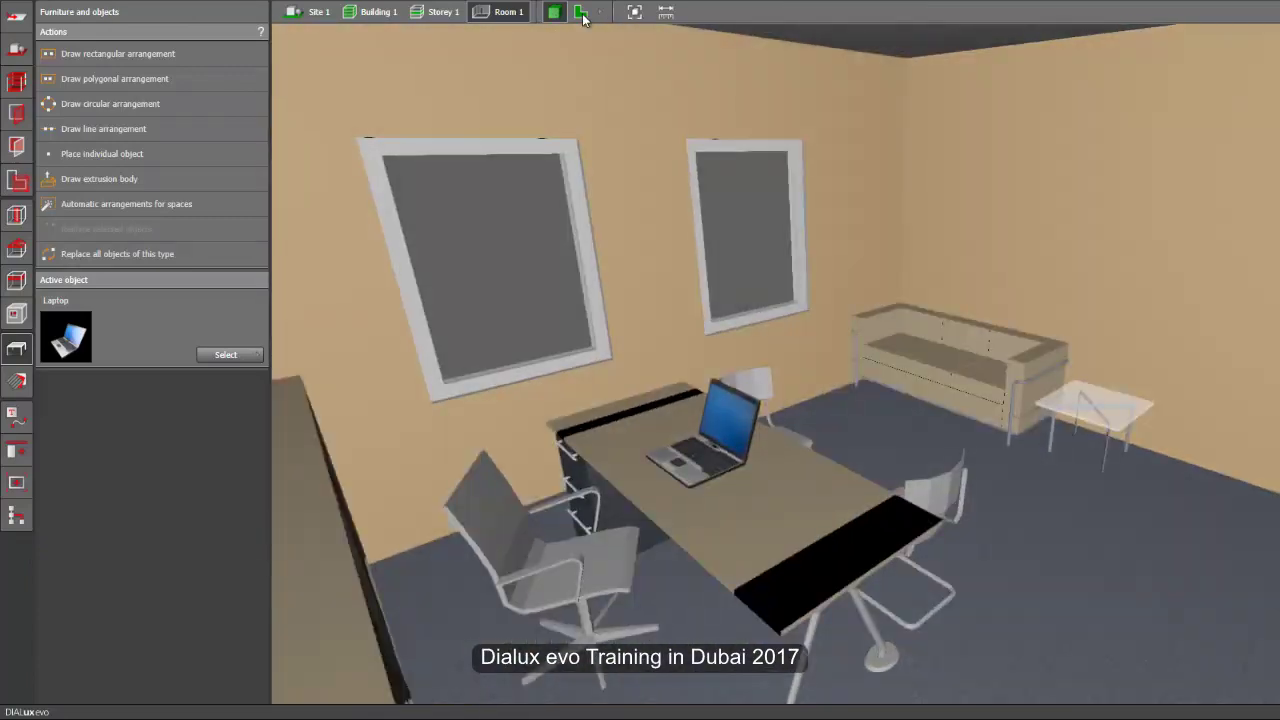
Rotate the laptop on the desk by 15° in the floor plan.
left_click(581, 12)
left_click(679, 289)
scroll(679, 289, "up", 3)
right_click(677, 288)
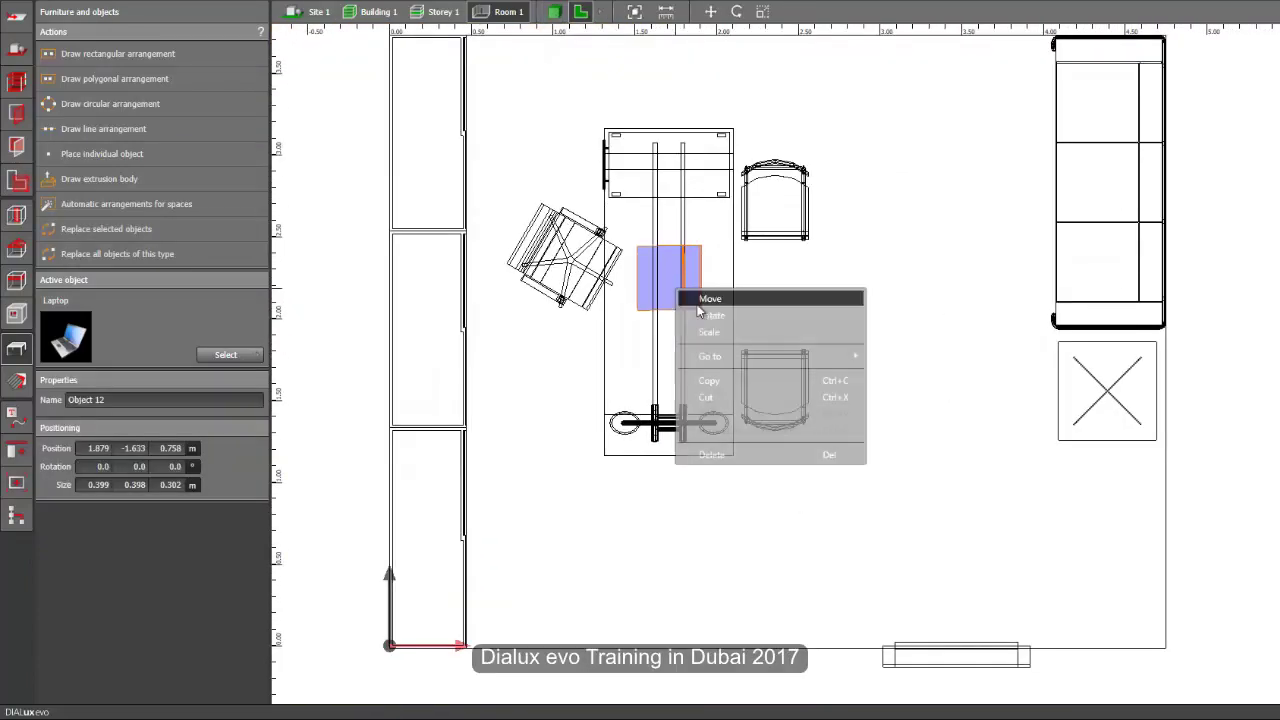
left_click(704, 312)
Move the laptop slightly along the desk towards the window wall and check its position in 3D.
right_click(667, 276)
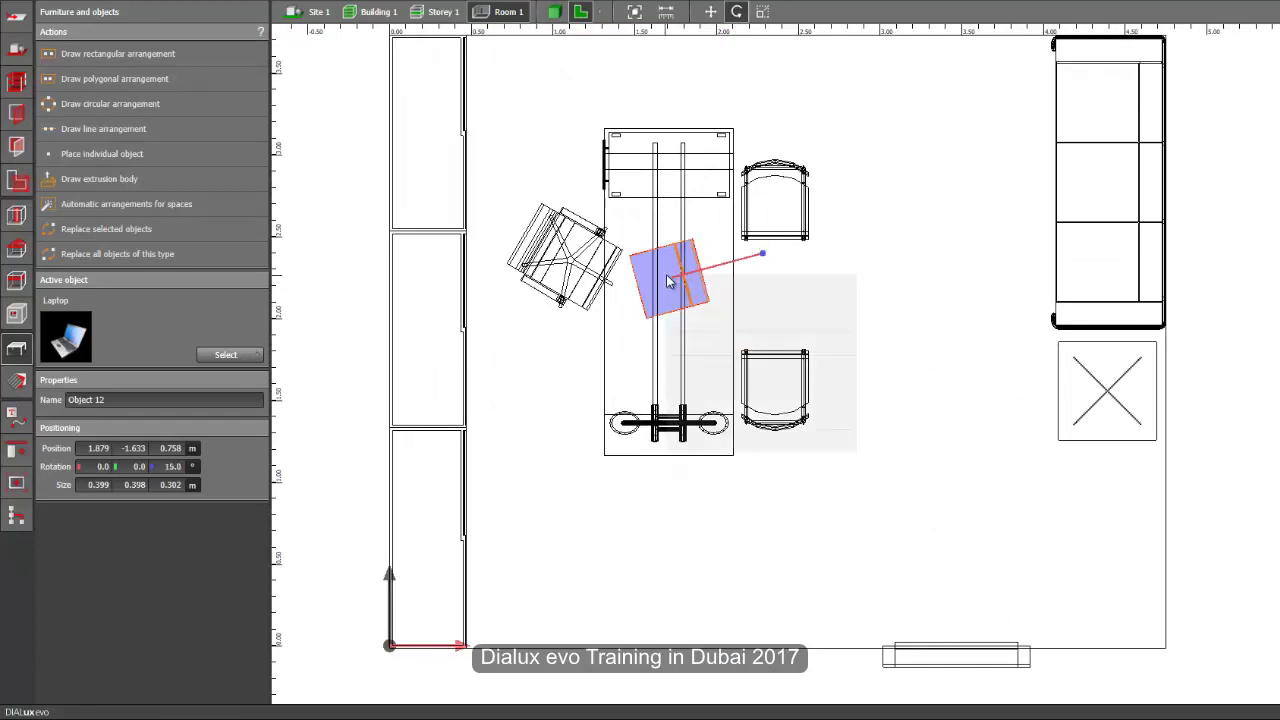
left_click(692, 287)
left_click_drag(680, 272, 674, 243)
left_click(554, 100)
left_click(555, 12)
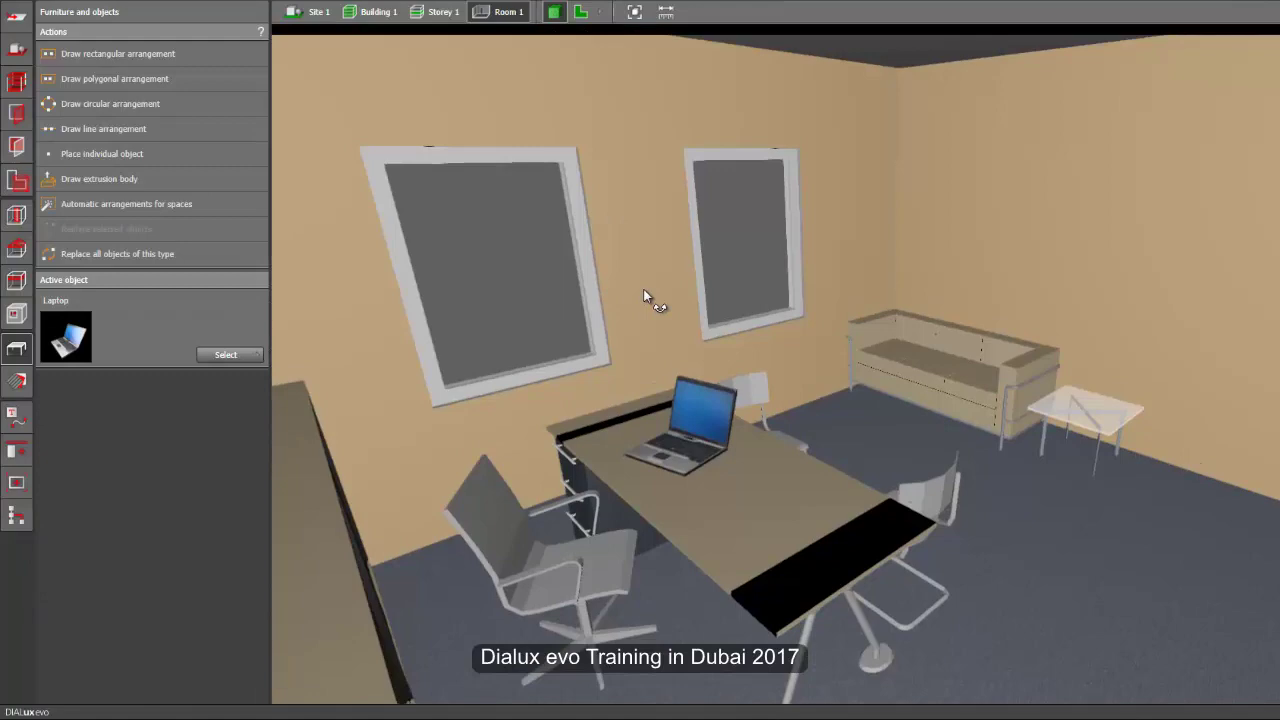
right_click_drag(654, 297, 666, 349)
scroll(666, 349, "down", 3)
middle_click_drag(726, 478, 682, 538)
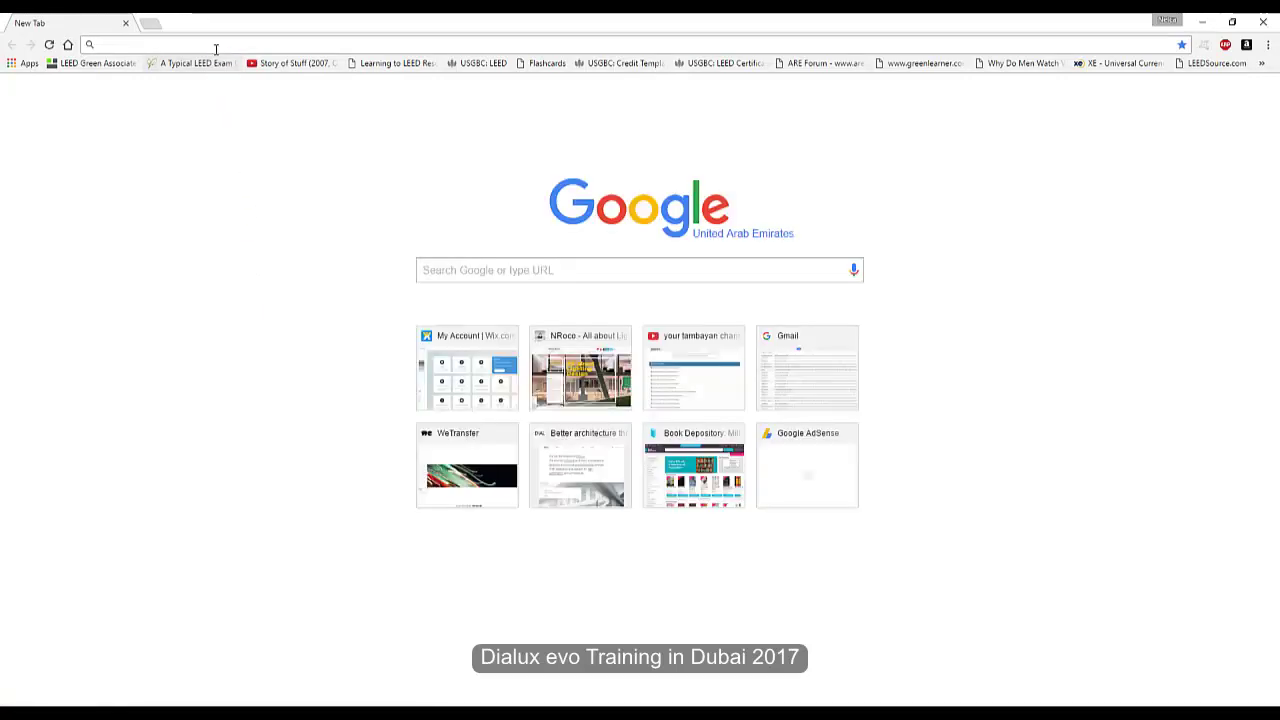
Visit zumtobel.com in the web browser to view the manufacturer's site and switch back to DIALux evo.
left_click(217, 46)
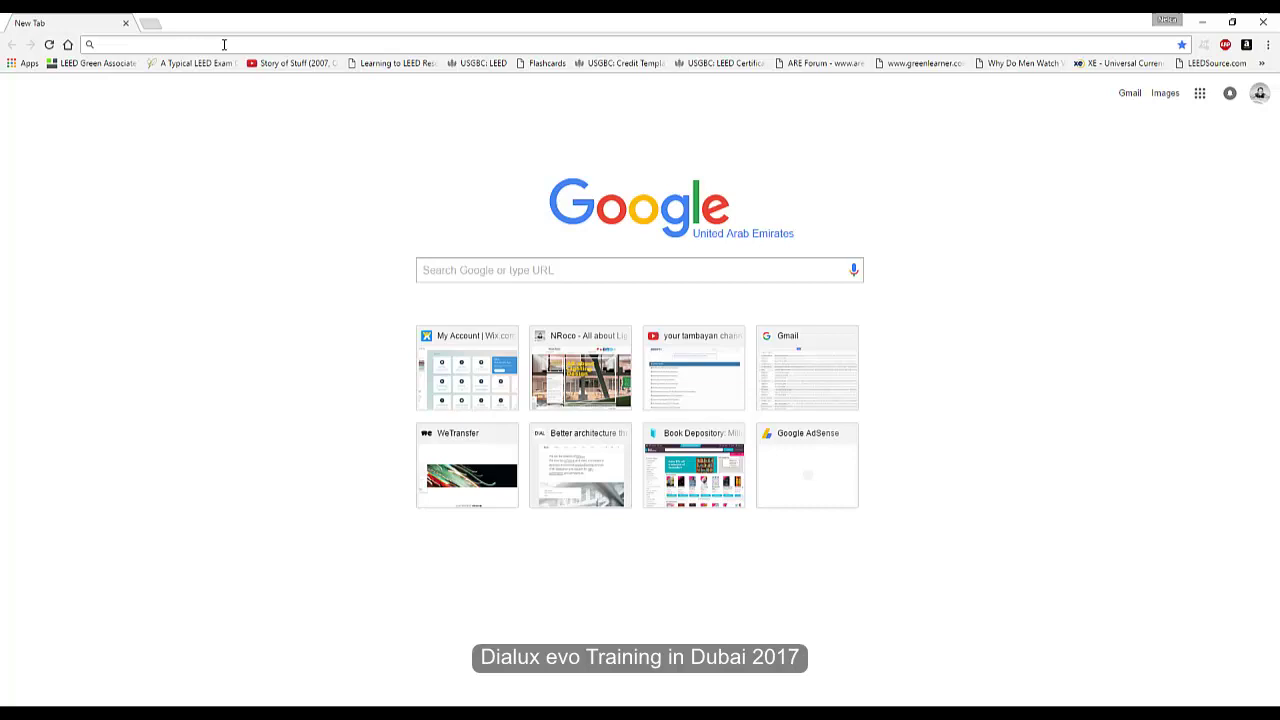
type("zum")
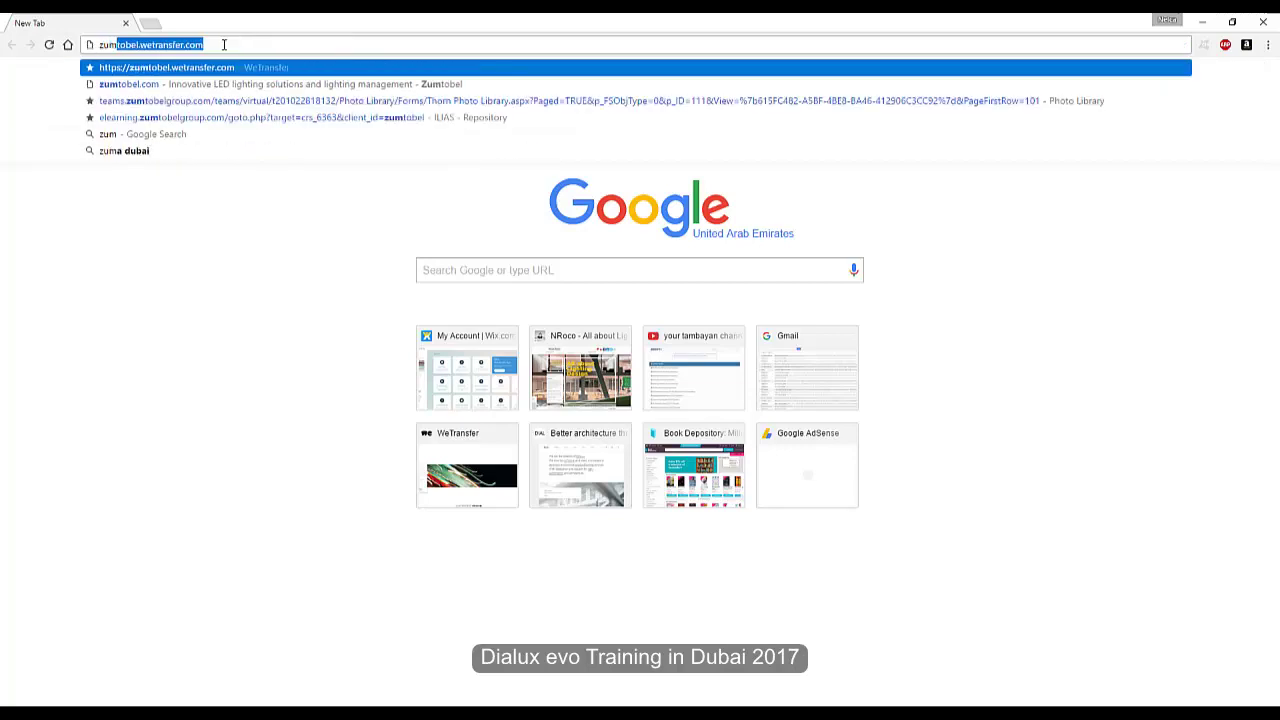
type("tobel.com")
key("Return")
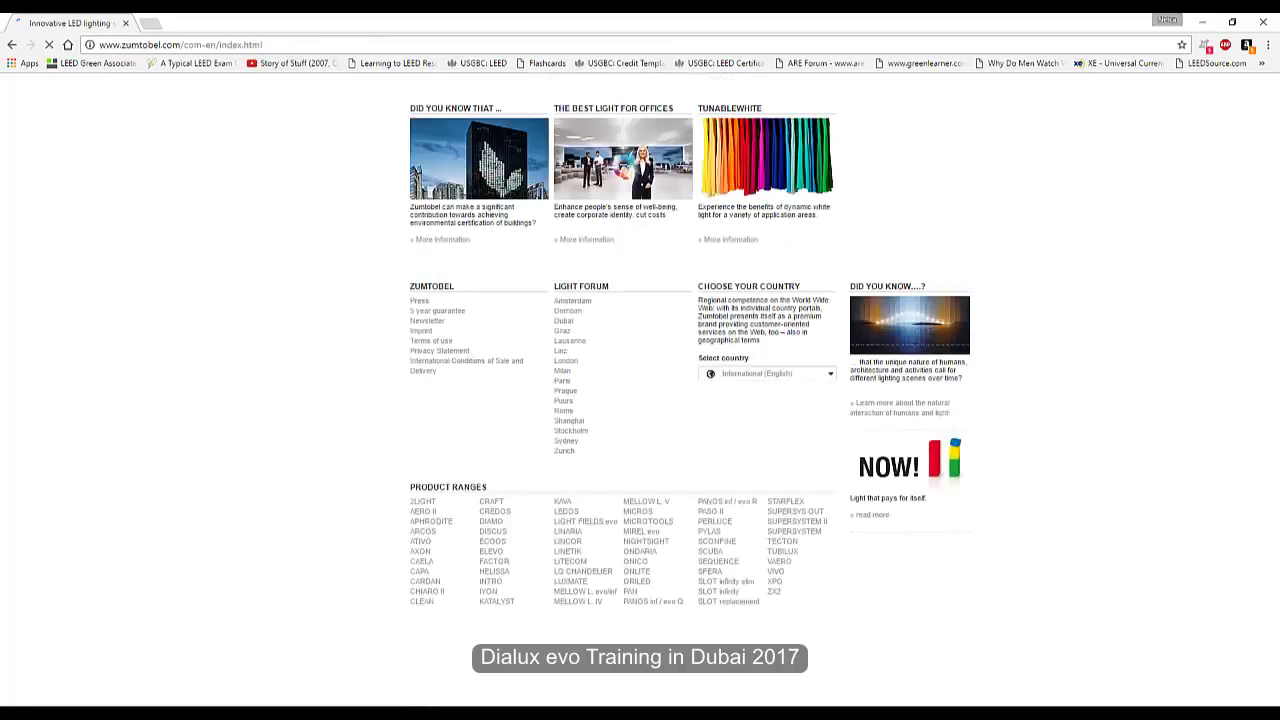
mouse_move(310, 712)
left_click(171, 621)
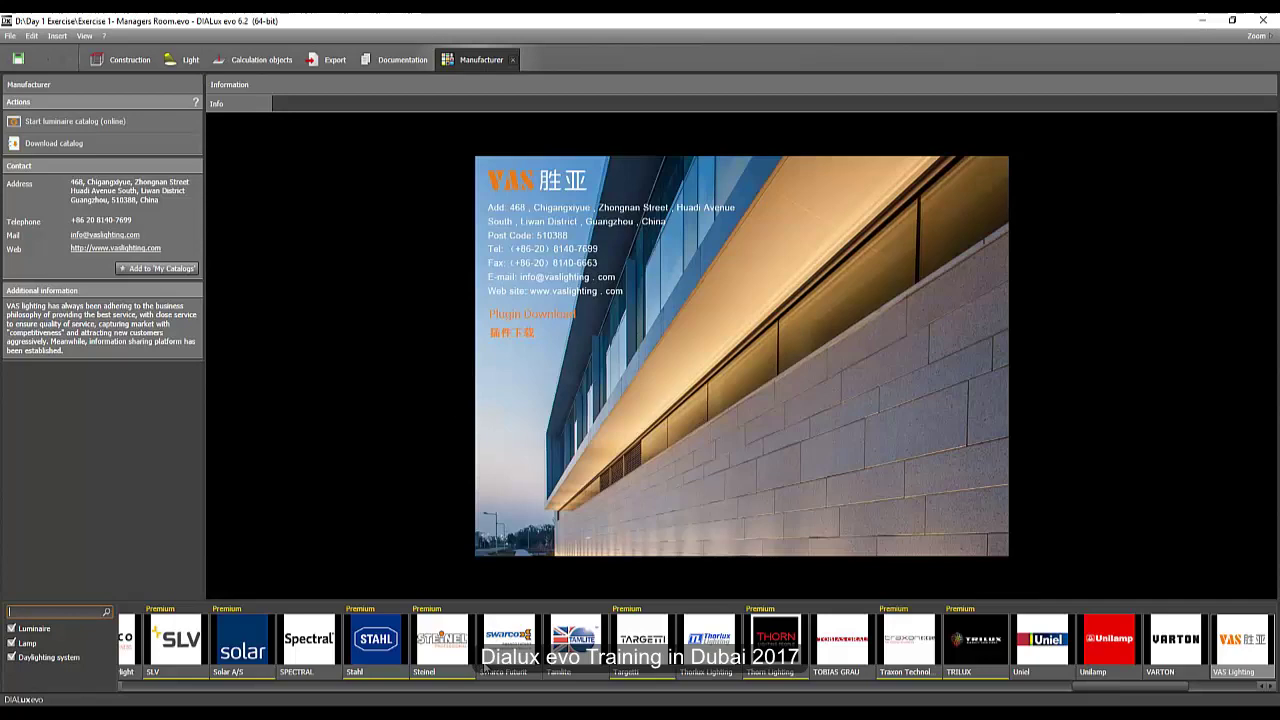
Select ZUMTOBEL in the manufacturer list and open the Products page of its website.
left_click_drag(1098, 688, 1195, 690)
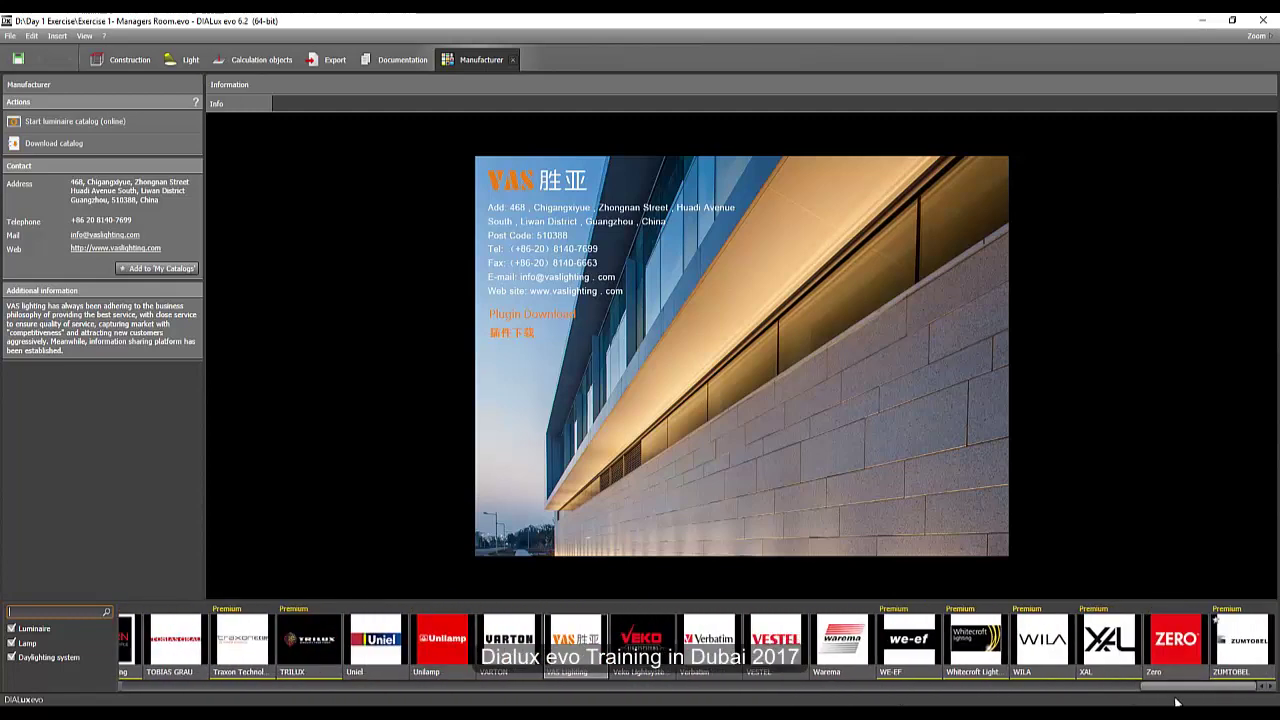
left_click(1247, 648)
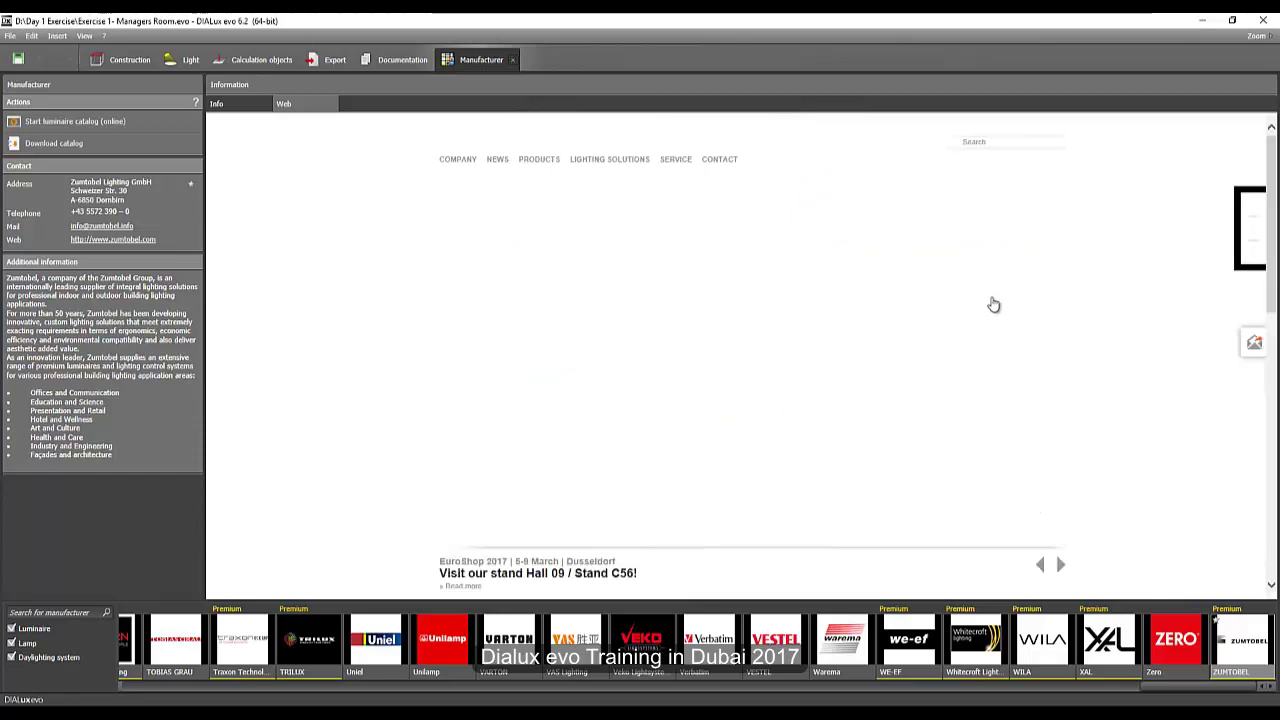
left_click(530, 162)
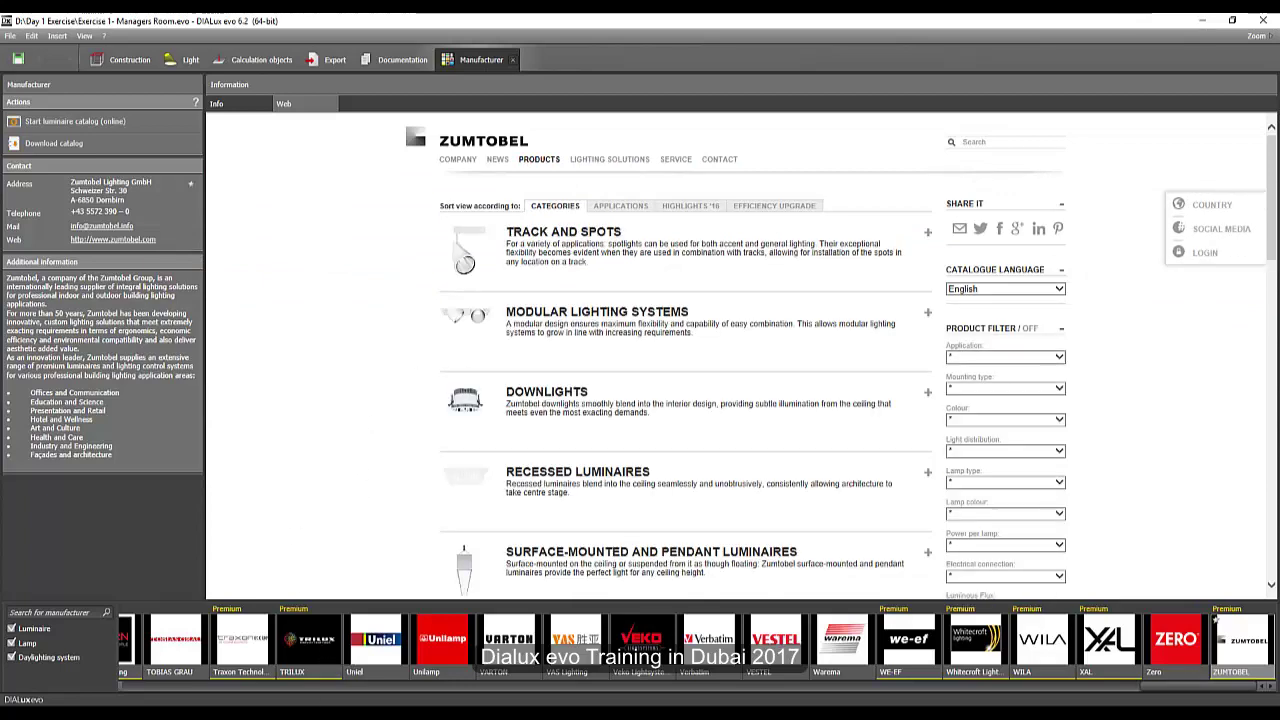
Check the Recap slide in PowerPoint, return to DIALux evo, and open LIGHT FIELDS evolution among Zumtobel's free-standing luminaires.
key("alt+Tab")
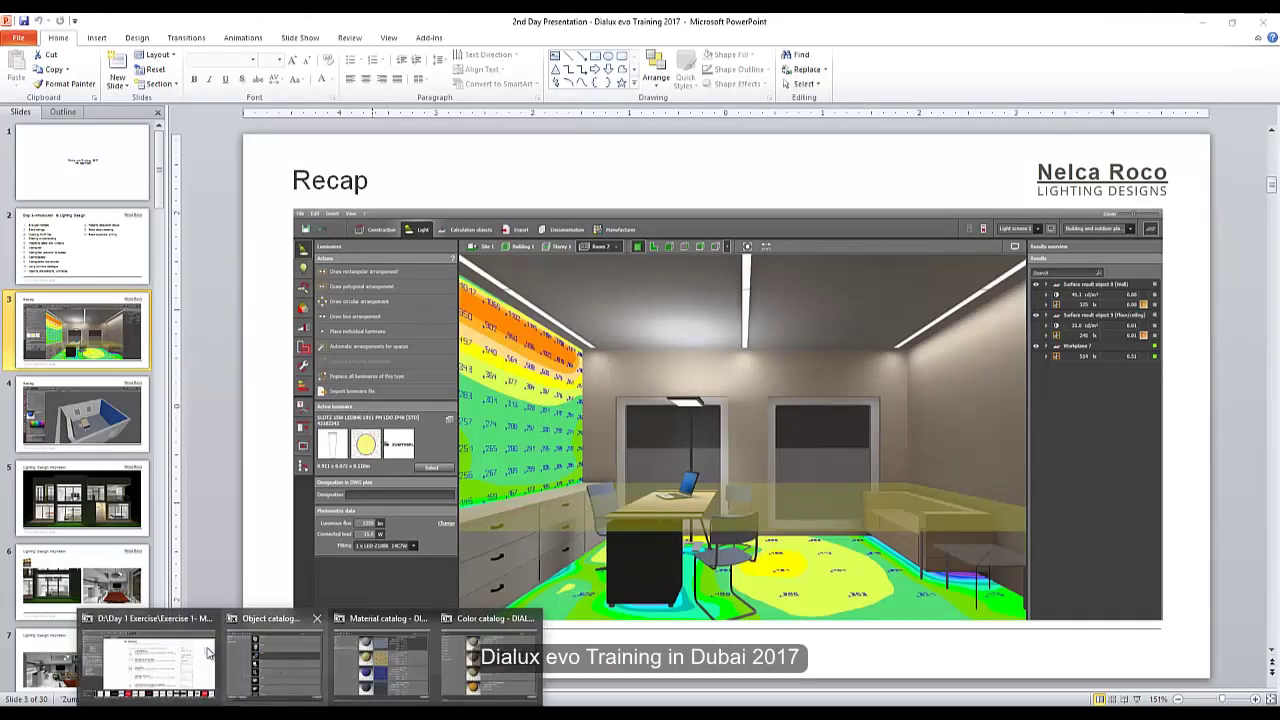
left_click(195, 640)
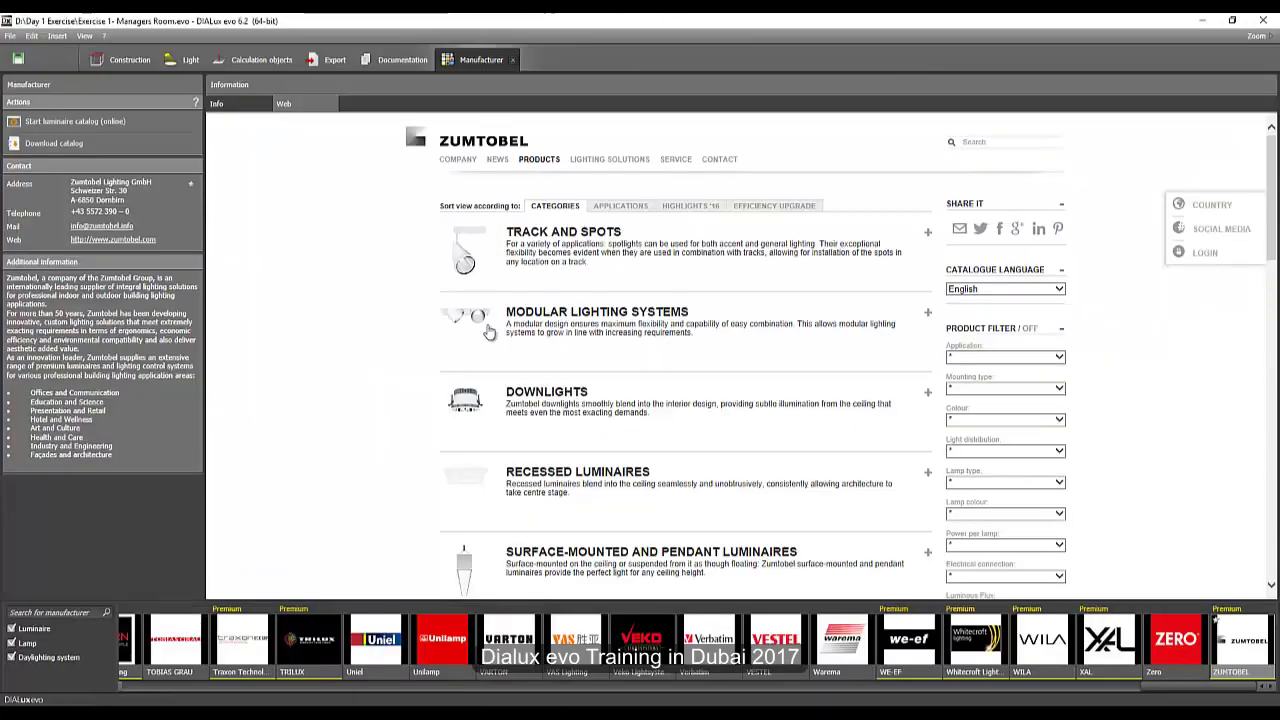
scroll(556, 295, "down", 3)
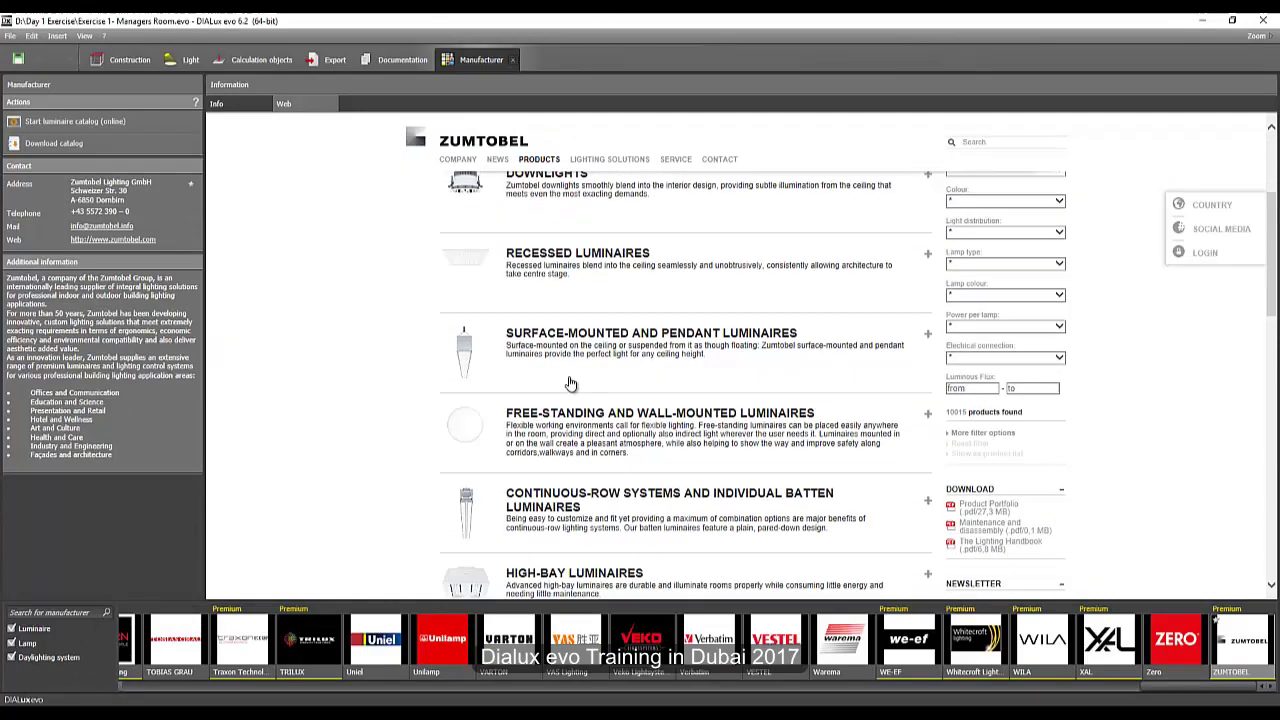
left_click(578, 420)
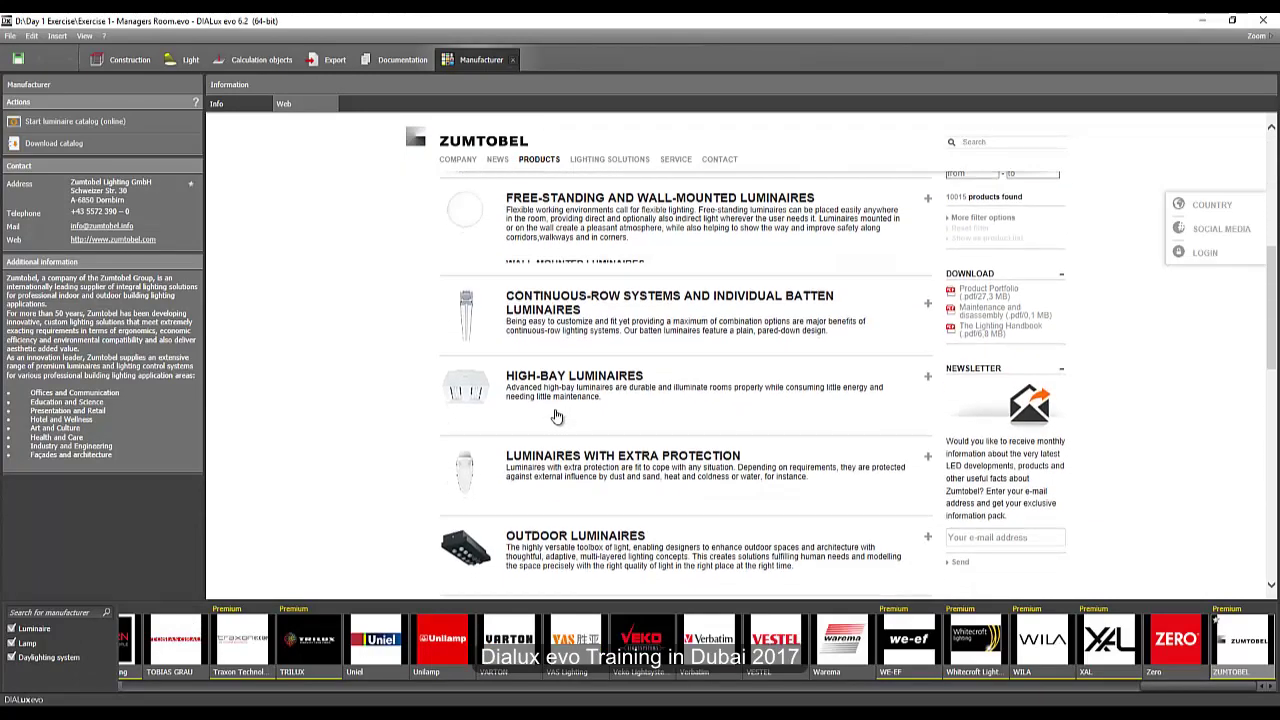
scroll(658, 404, "down", 3)
scroll(658, 404, "down", 2)
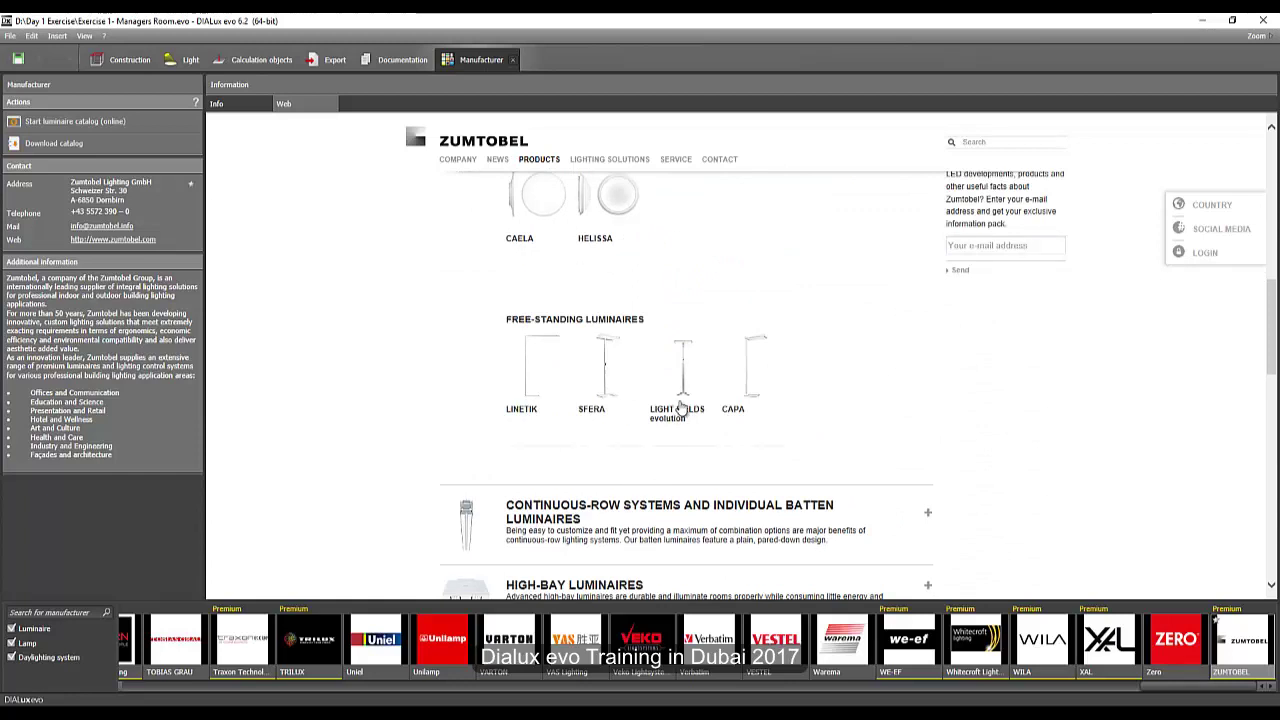
left_click(667, 413)
Open the LIGHT FIELDS evolution freestanding luminaire's details and import 250859.uld for LFE-S DI LED9000-840 SC SRE SR2 as the active luminaire.
scroll(666, 406, "down", 2)
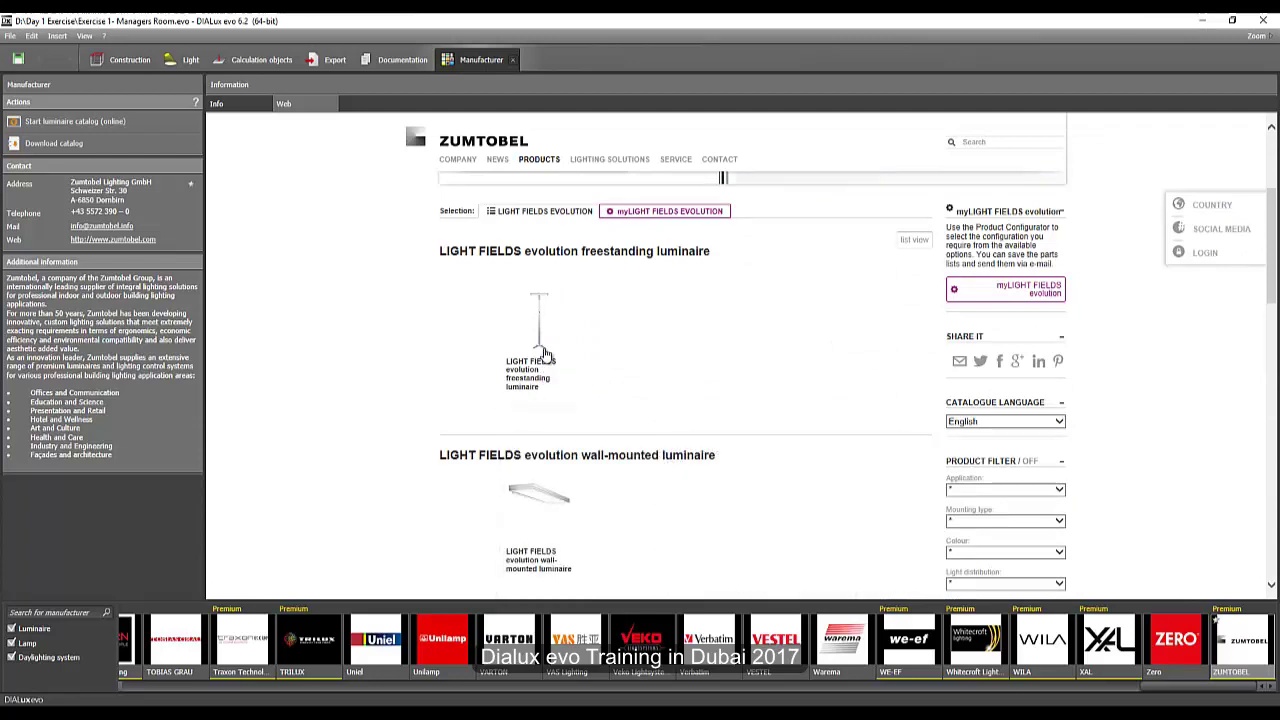
mouse_move(555, 355)
left_click(543, 332)
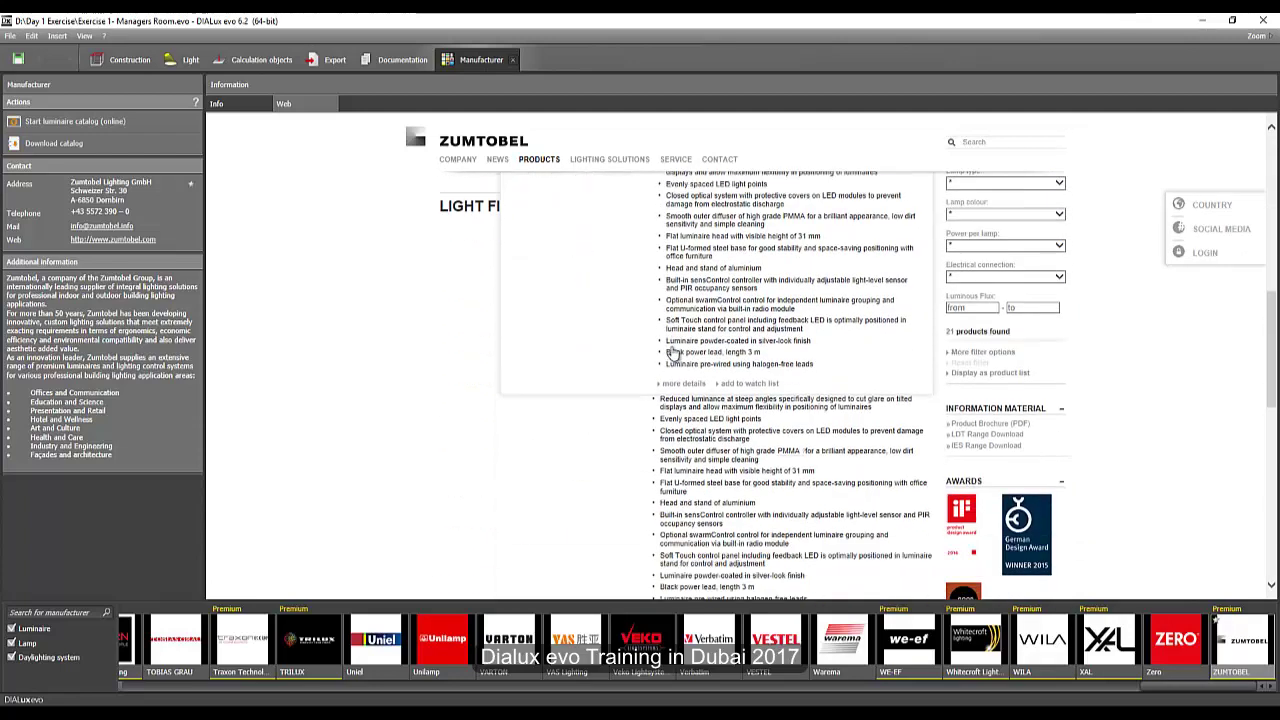
scroll(448, 403, "down", 3)
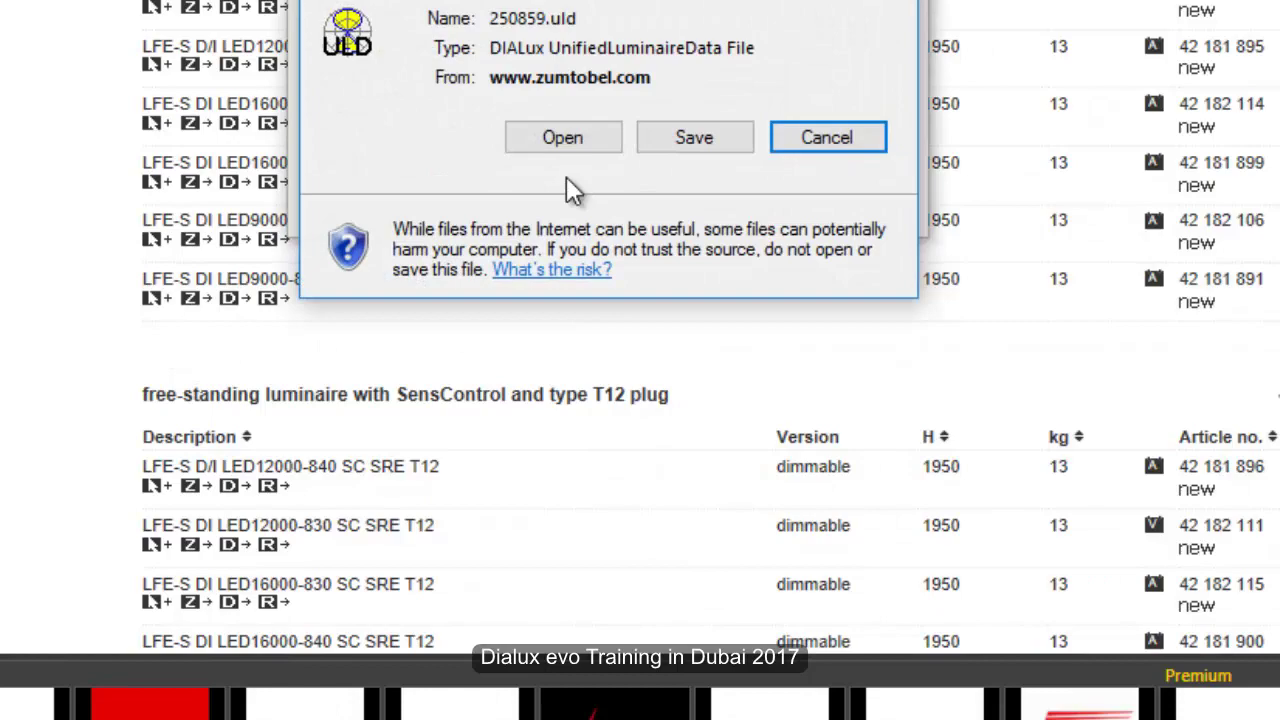
left_click(561, 139)
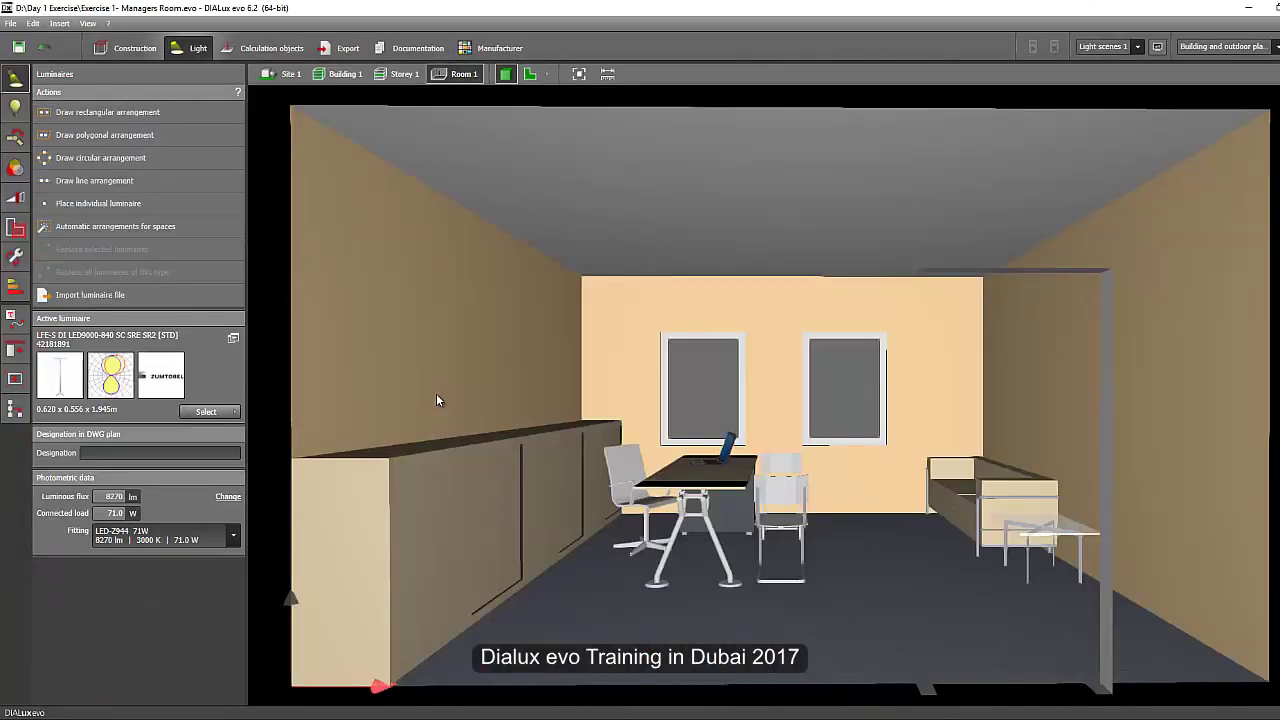
Place a single LFE-S luminaire in the floor plan between the desk and the window wall and rotate it to -90° about the vertical axis.
left_click(529, 75)
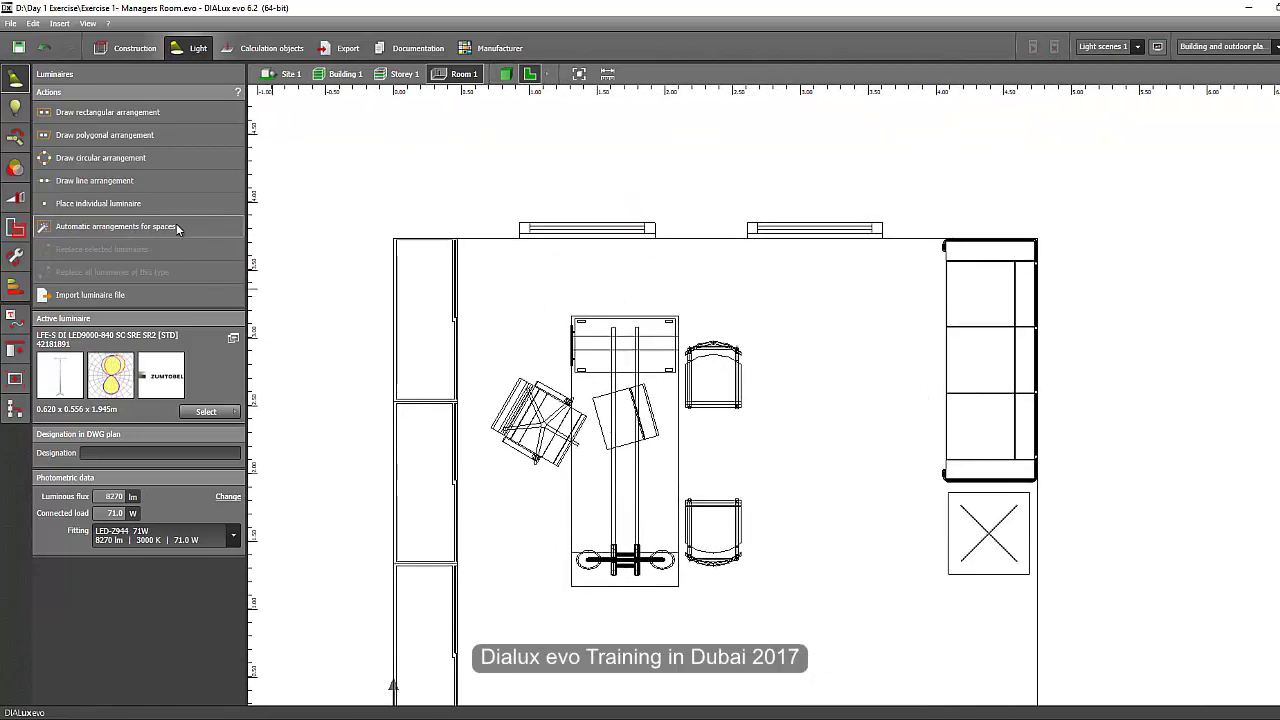
left_click(125, 205)
left_click(618, 288)
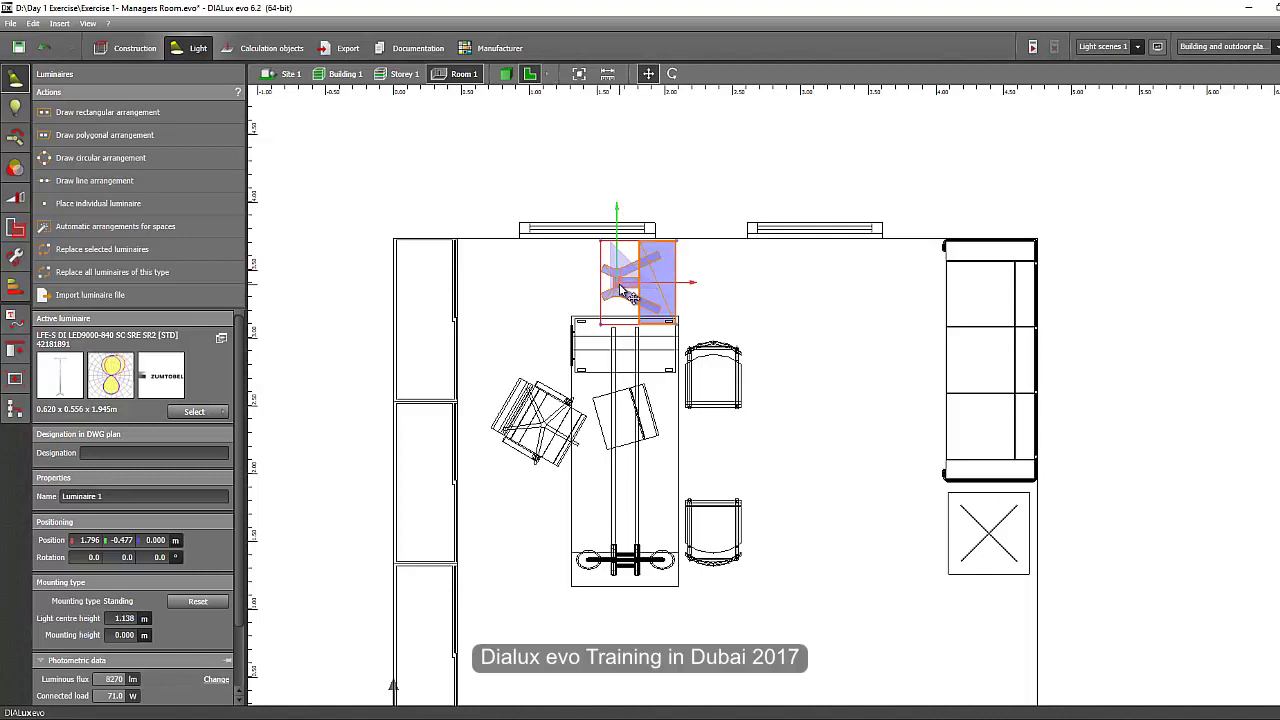
right_click(622, 290)
left_click(680, 306)
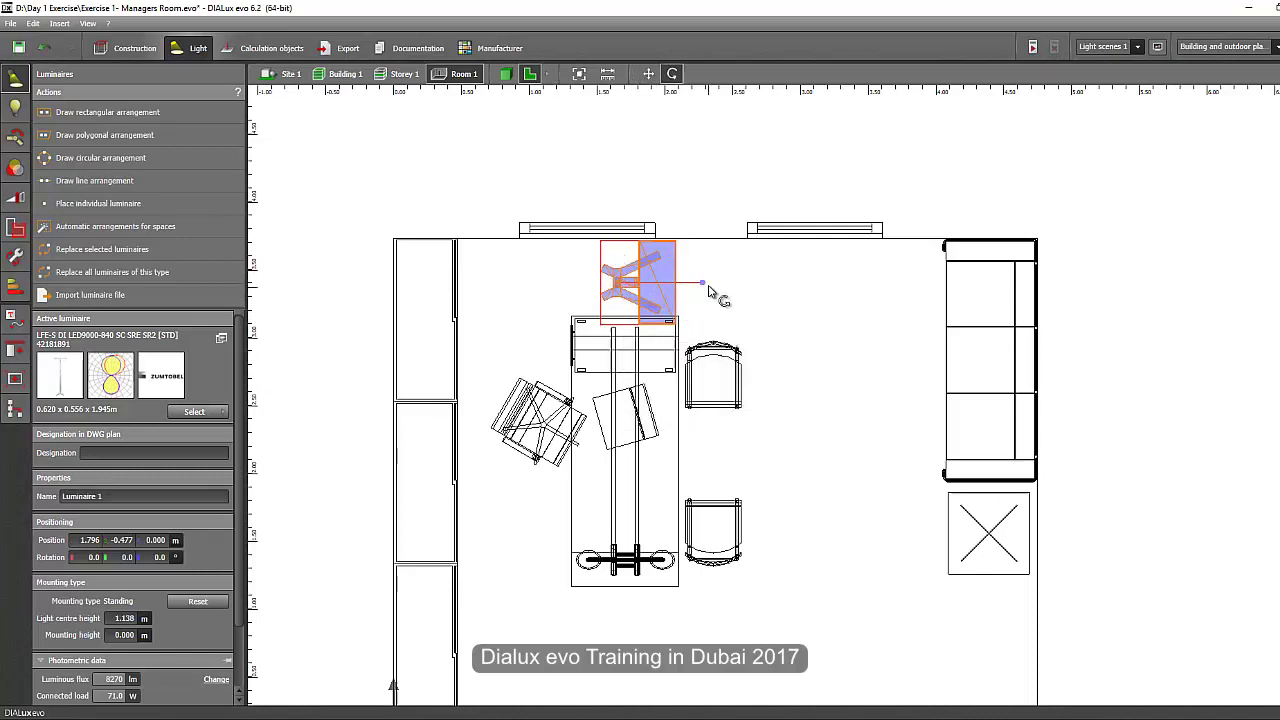
left_click(532, 110)
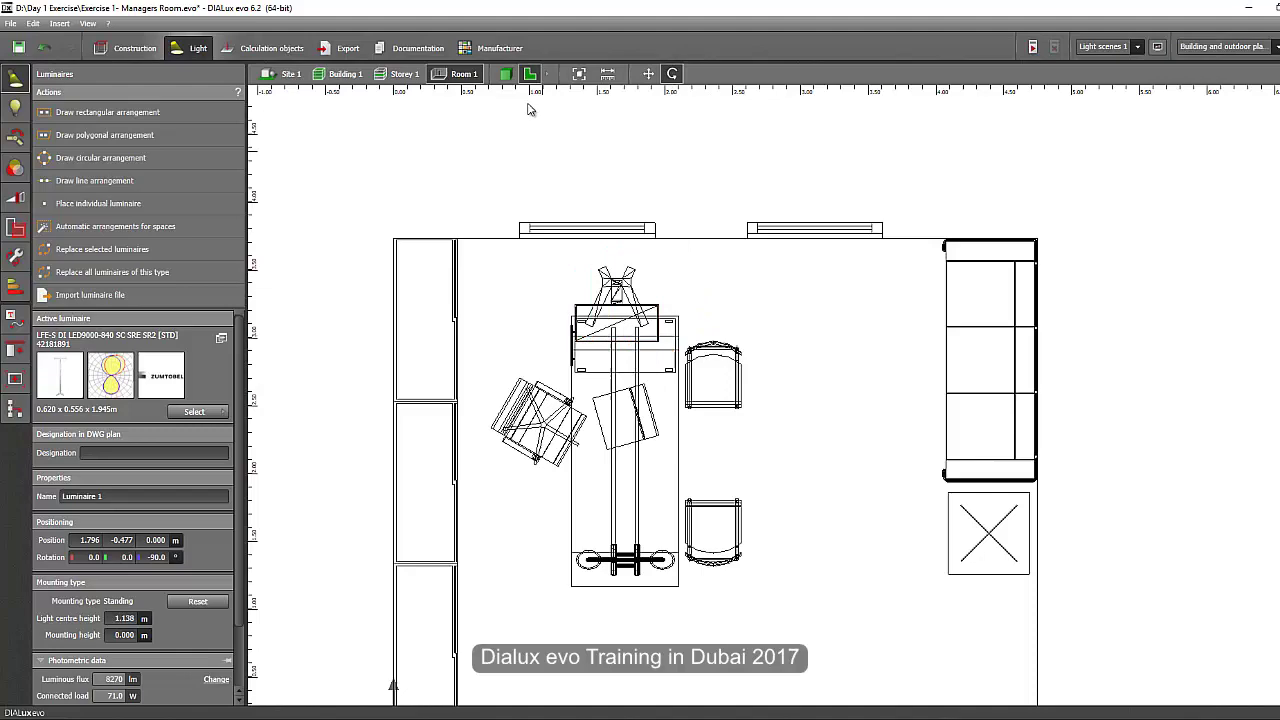
Show the room in 3D and calculate the lighting for the free-standing luminaire.
left_click(505, 74)
left_click_drag(456, 304, 727, 398)
scroll(705, 427, "up", 2)
scroll(701, 412, "down", 3)
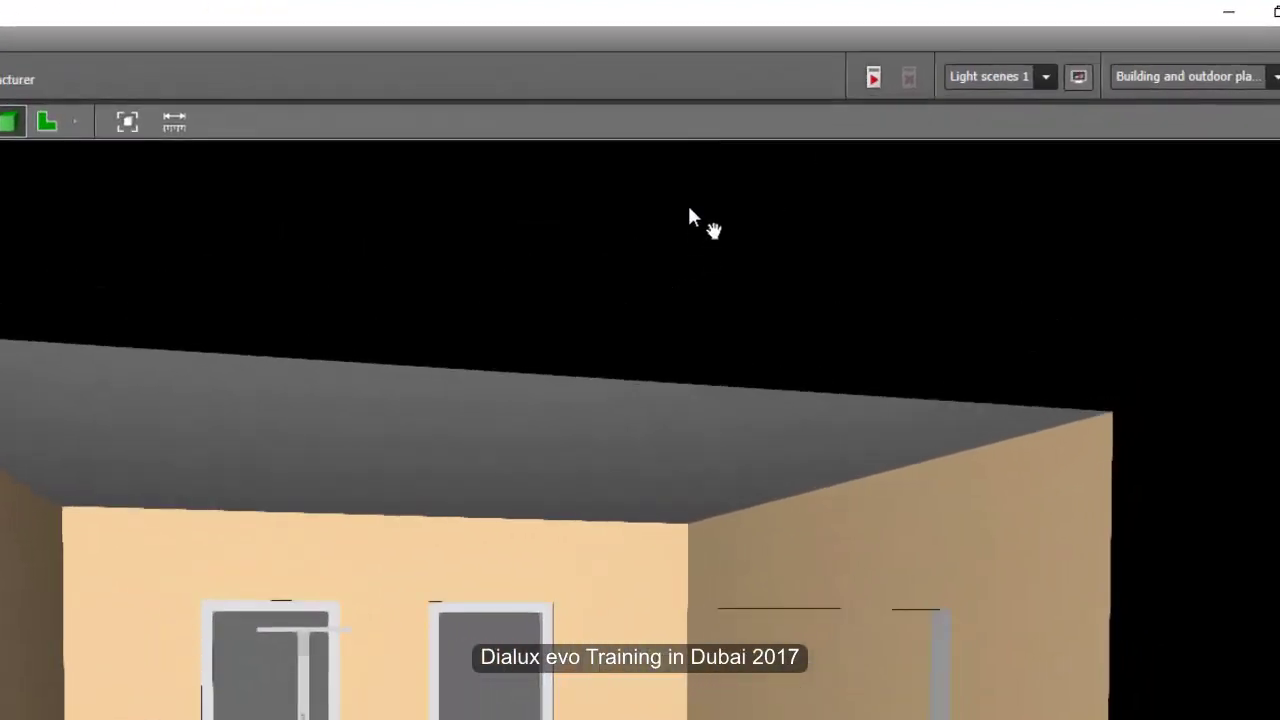
left_click_drag(727, 254, 784, 188)
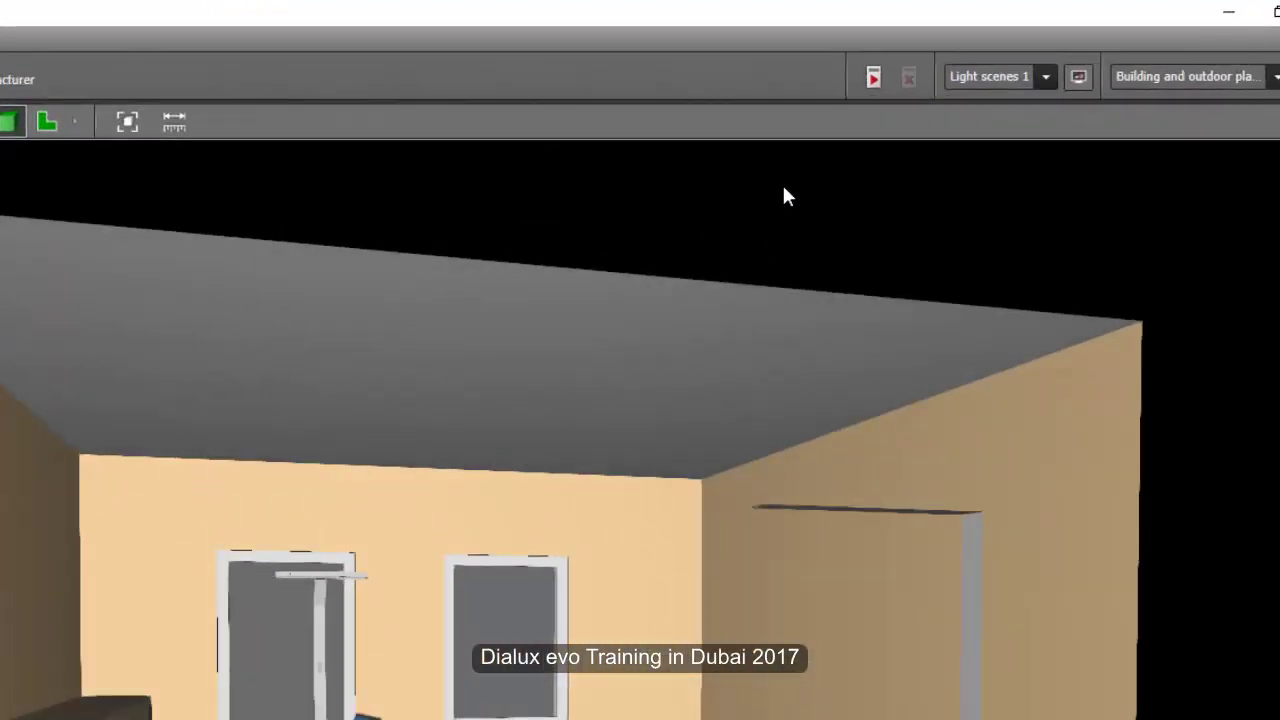
left_click(872, 80)
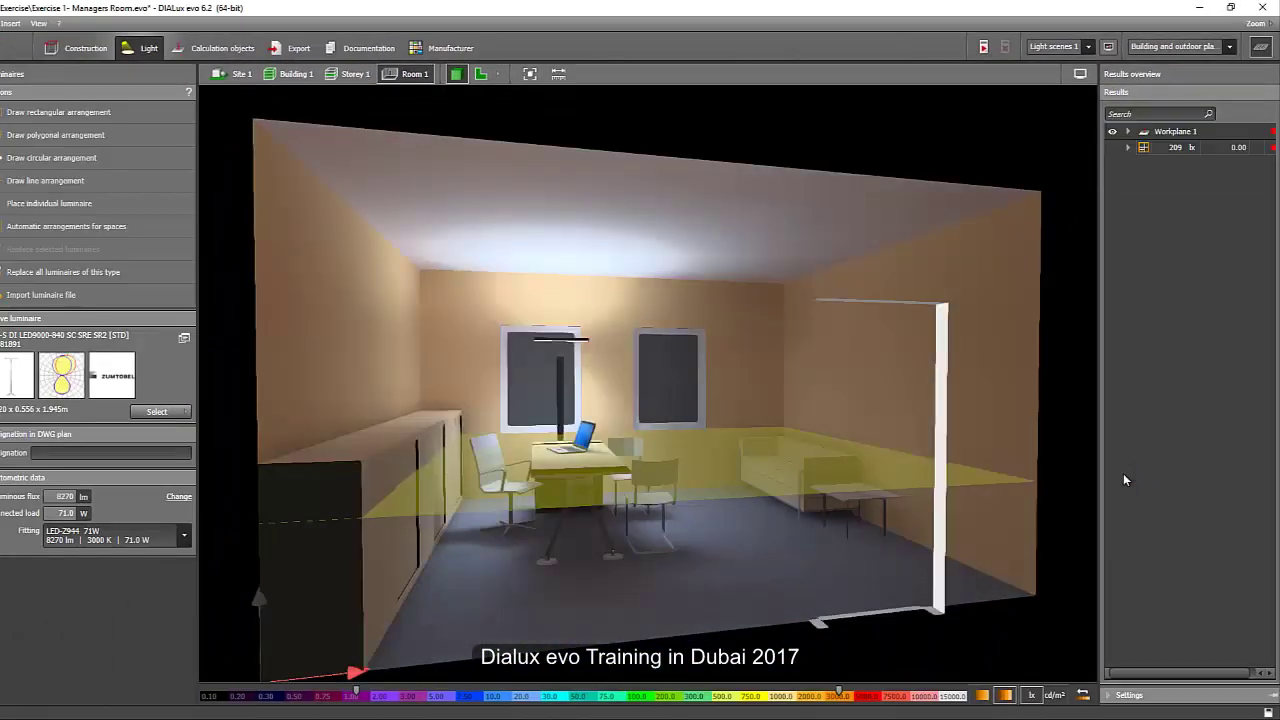
Examine the calculated light distribution around the desk and ceiling with the workplane results shown and hidden.
left_click(1262, 48)
left_click_drag(1070, 213, 1110, 170)
scroll(658, 406, "up", 2)
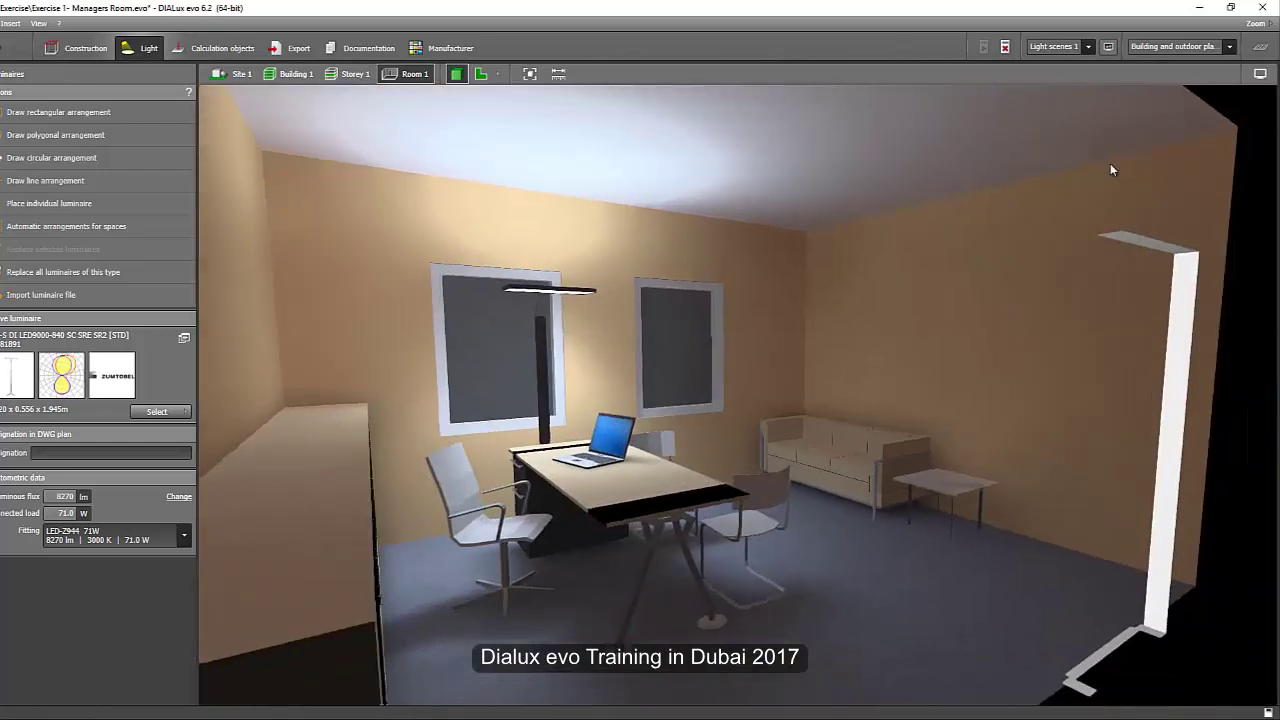
left_click(1261, 50)
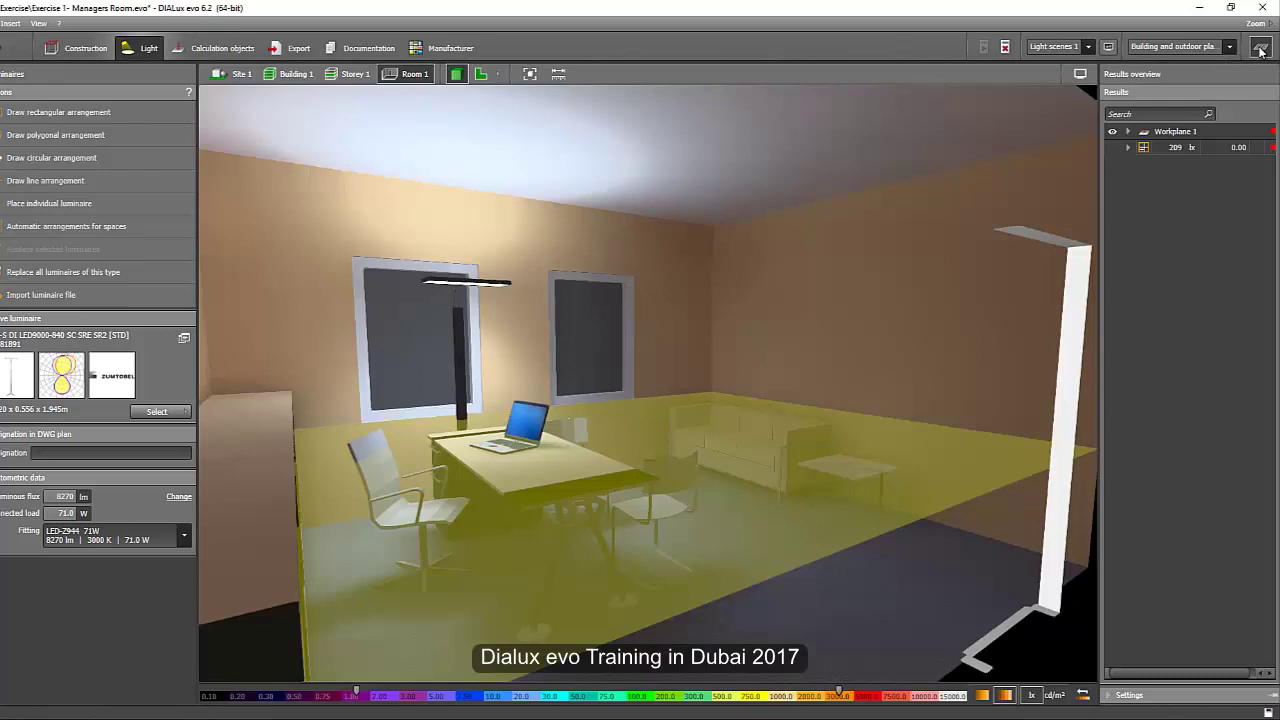
left_click(1261, 50)
left_click(1261, 50)
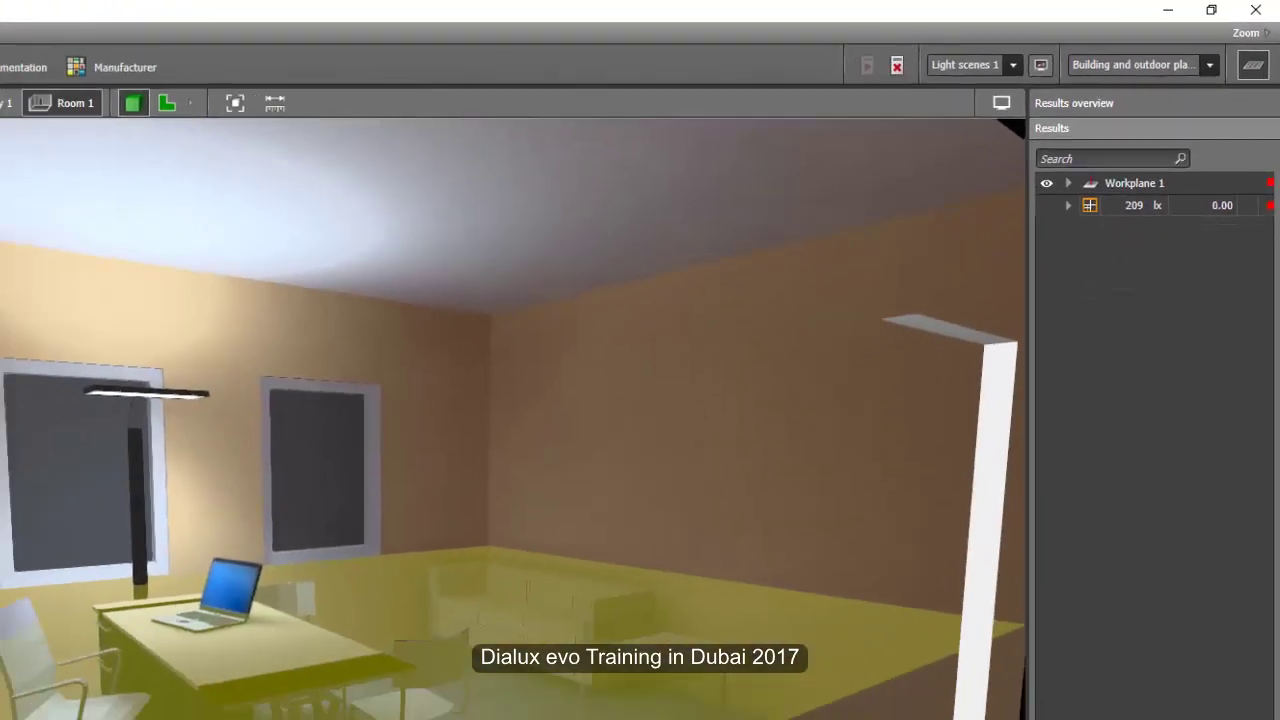
right_click_drag(950, 592, 898, 515)
left_click_drag(898, 512, 698, 424)
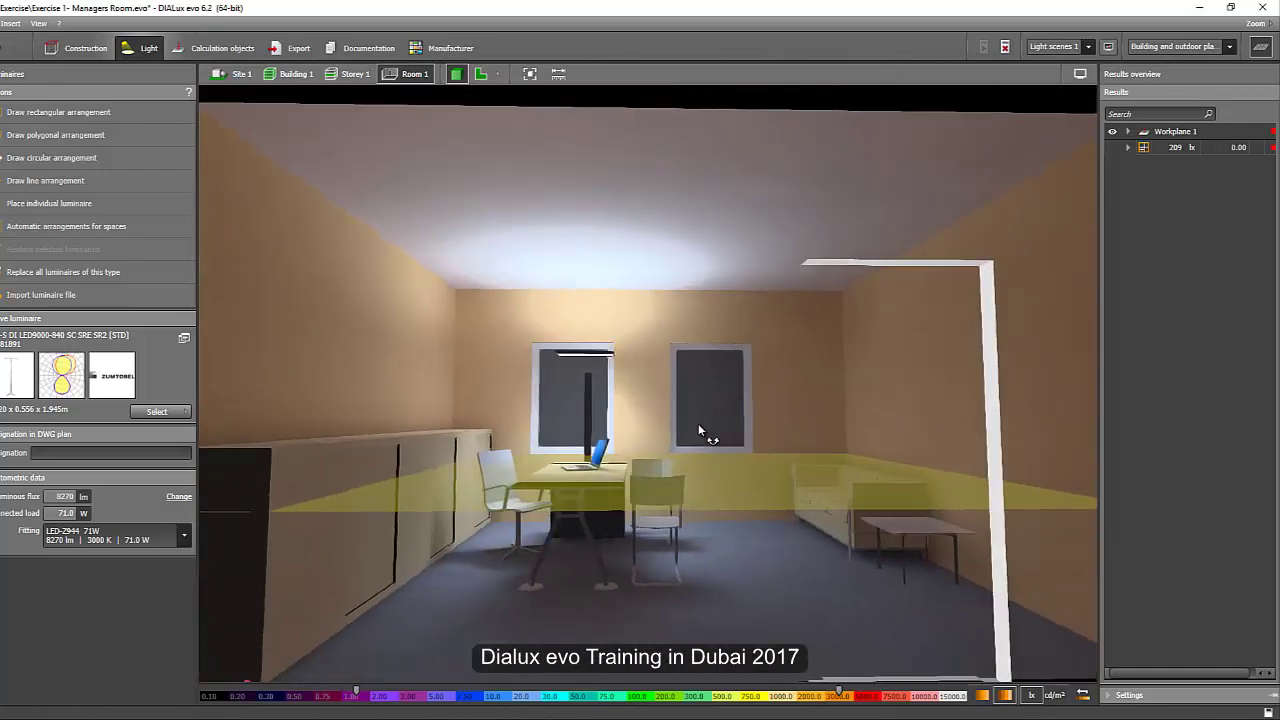
Compare the room with the Recap slide in PowerPoint, return to DIALux evo and hide the results overview.
left_click(290, 718)
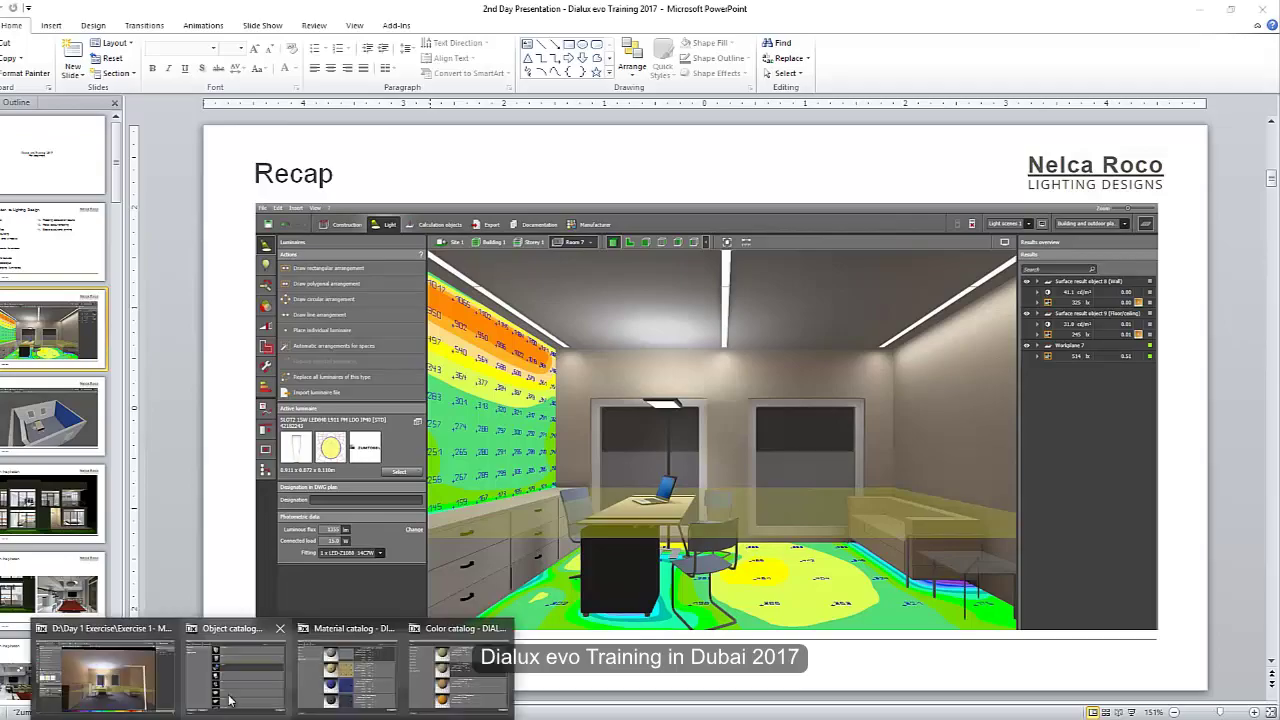
left_click(155, 695)
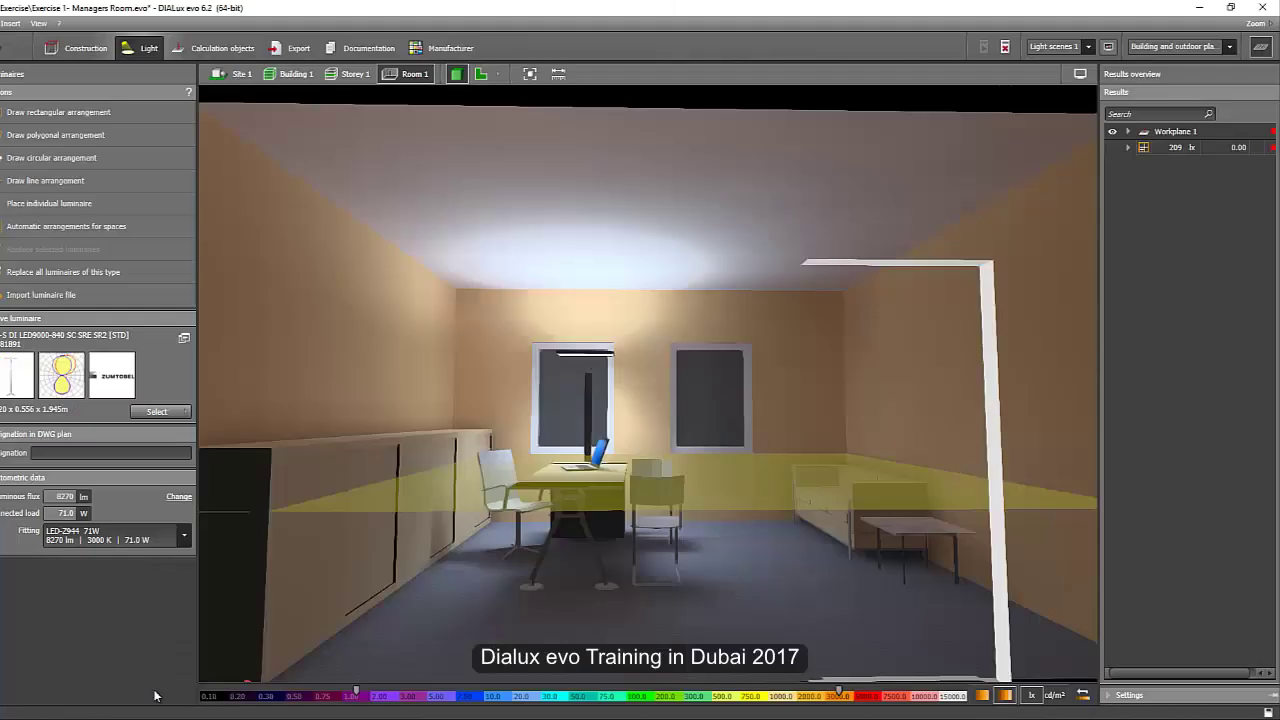
left_click(1261, 47)
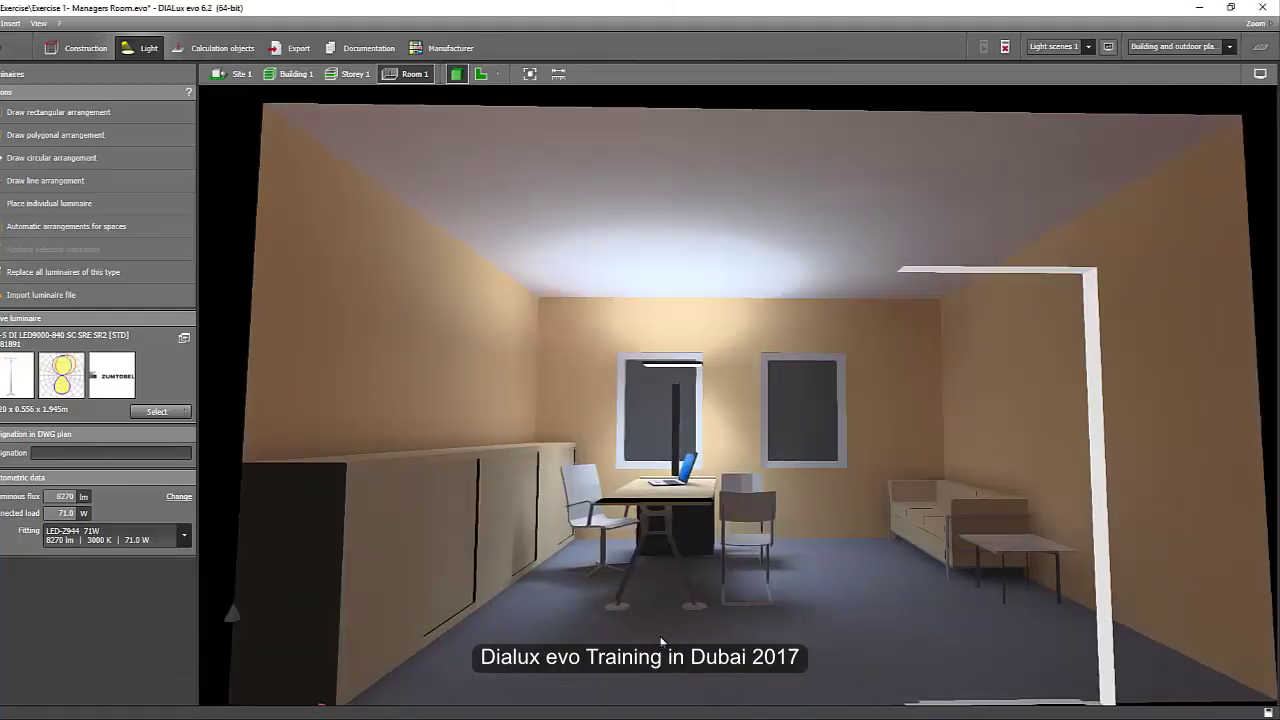
Open SLOTLIGHT infinity among the recessed luminaires on ZUMTOBEL's Products page.
left_click(450, 48)
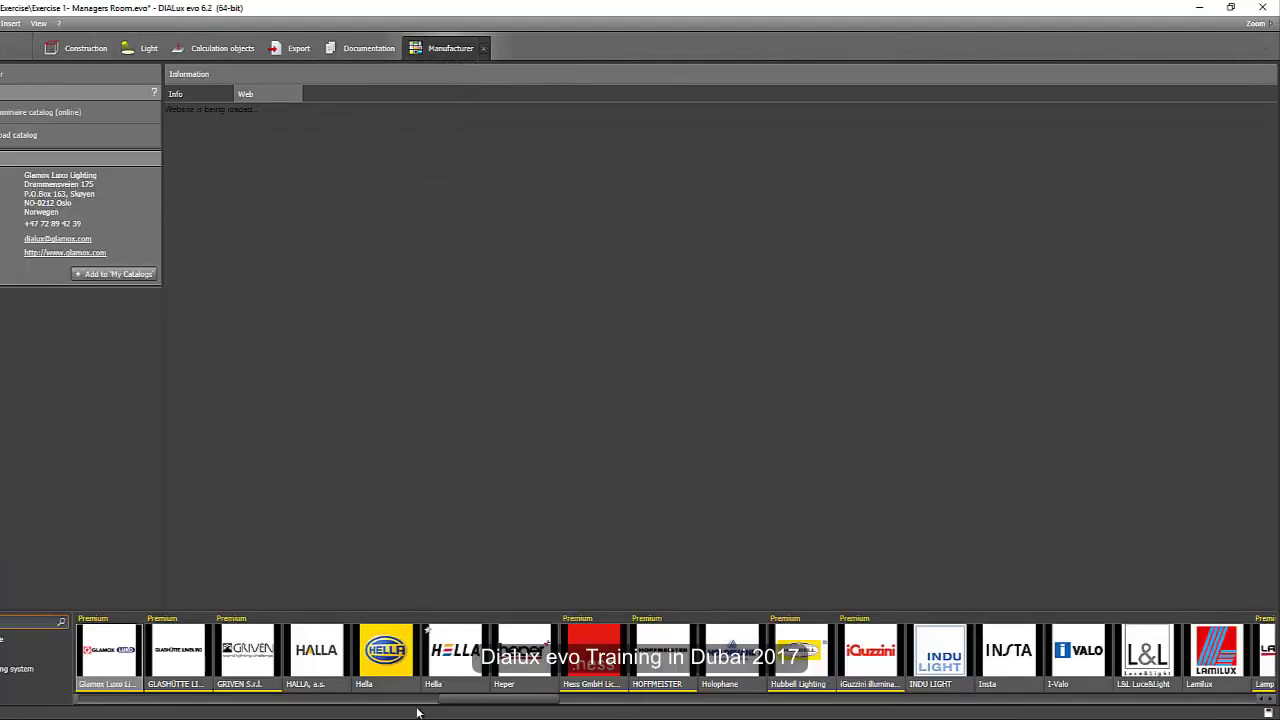
left_click_drag(450, 699, 1234, 702)
left_click(1240, 660)
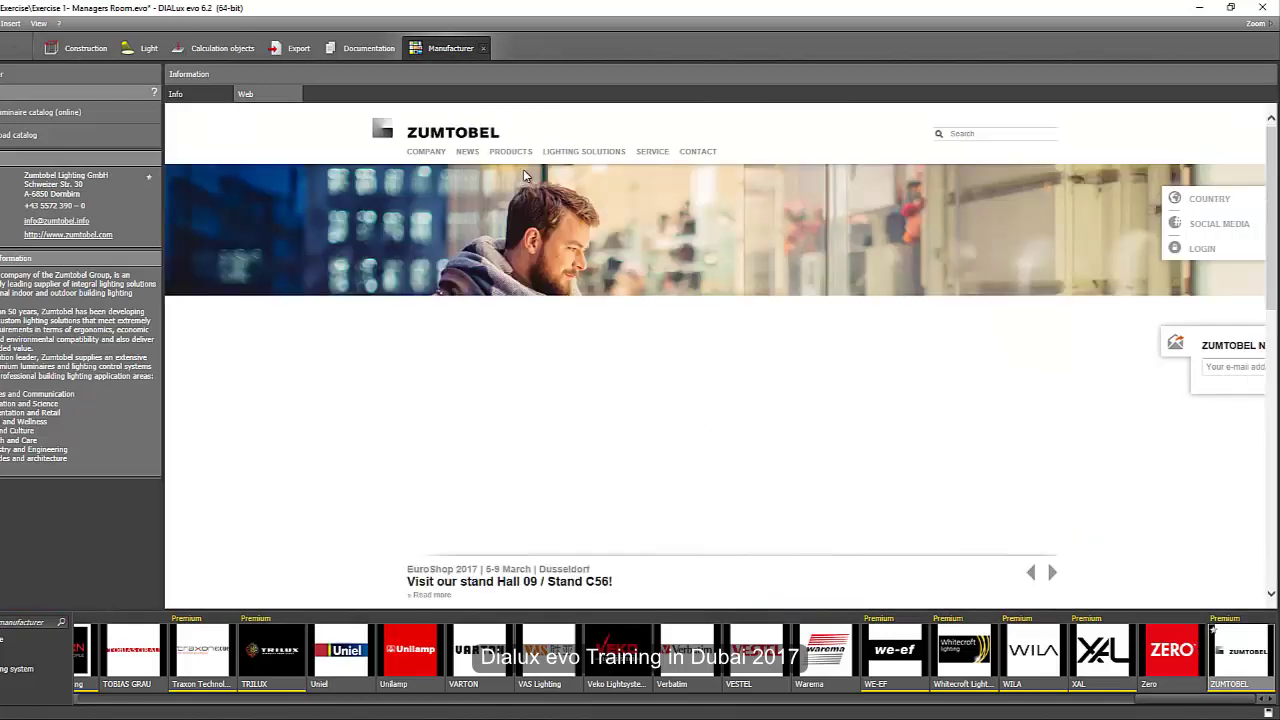
left_click(510, 151)
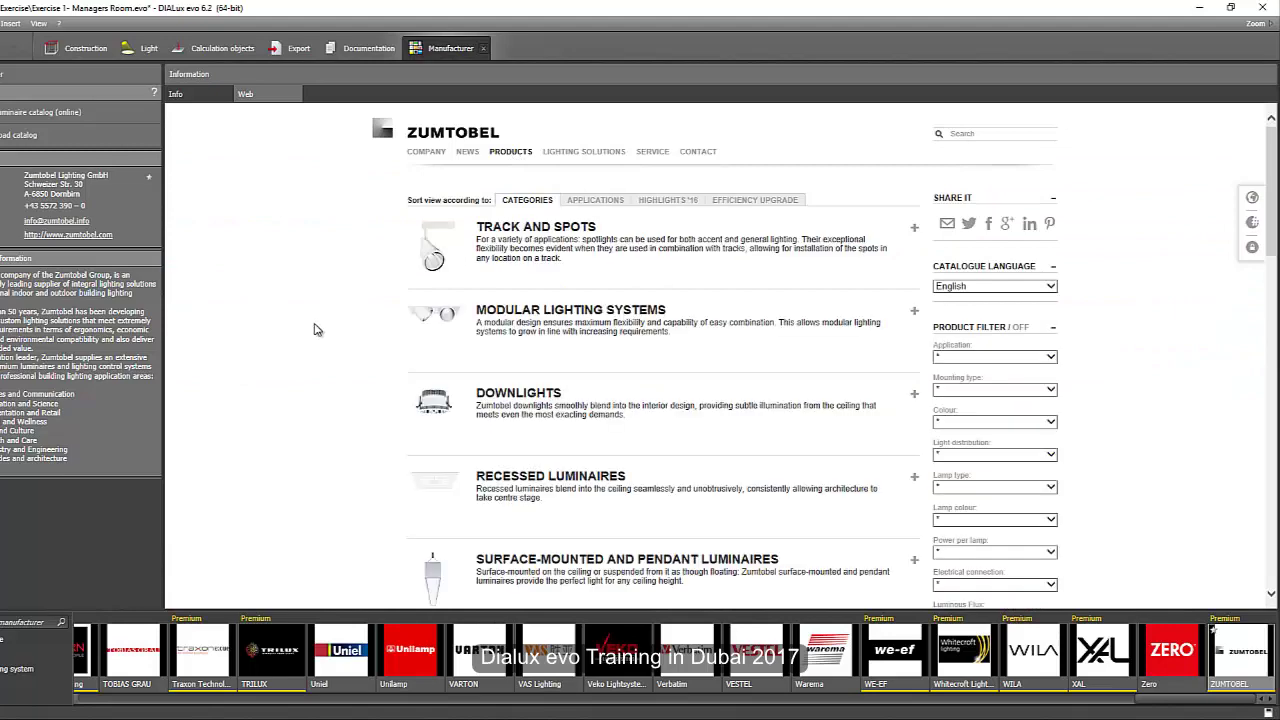
left_click(510, 484)
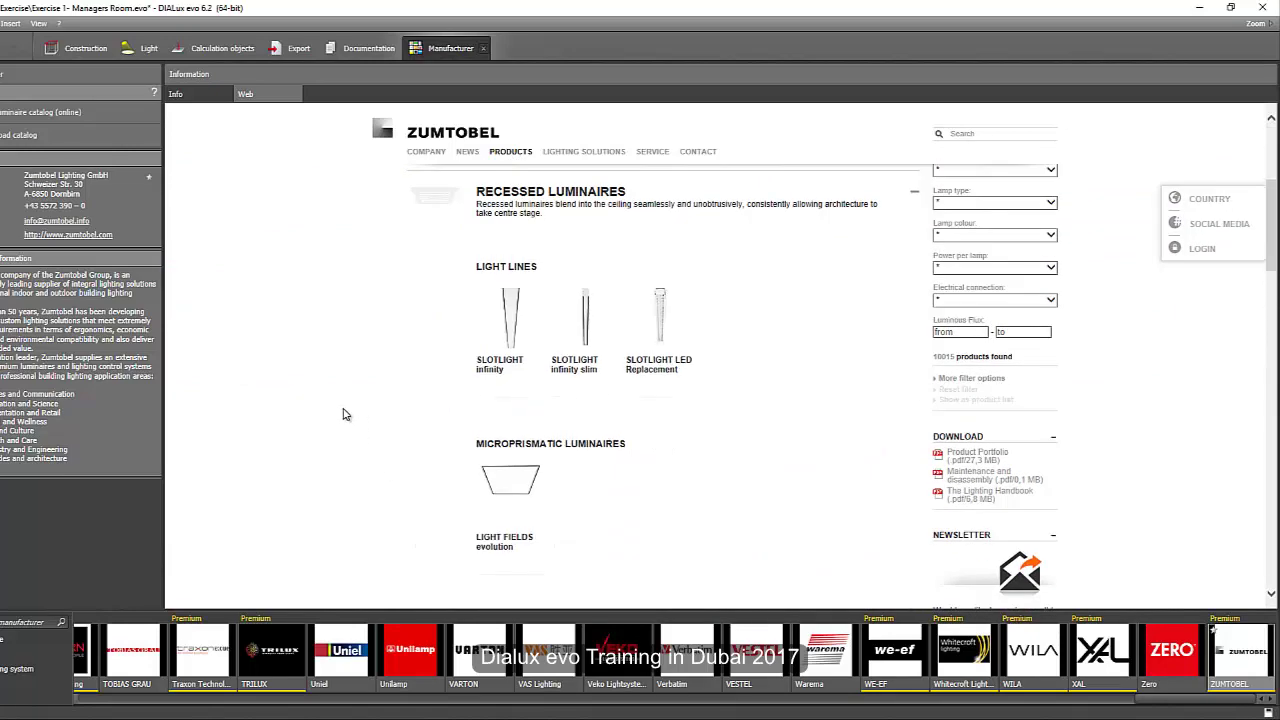
left_click(504, 325)
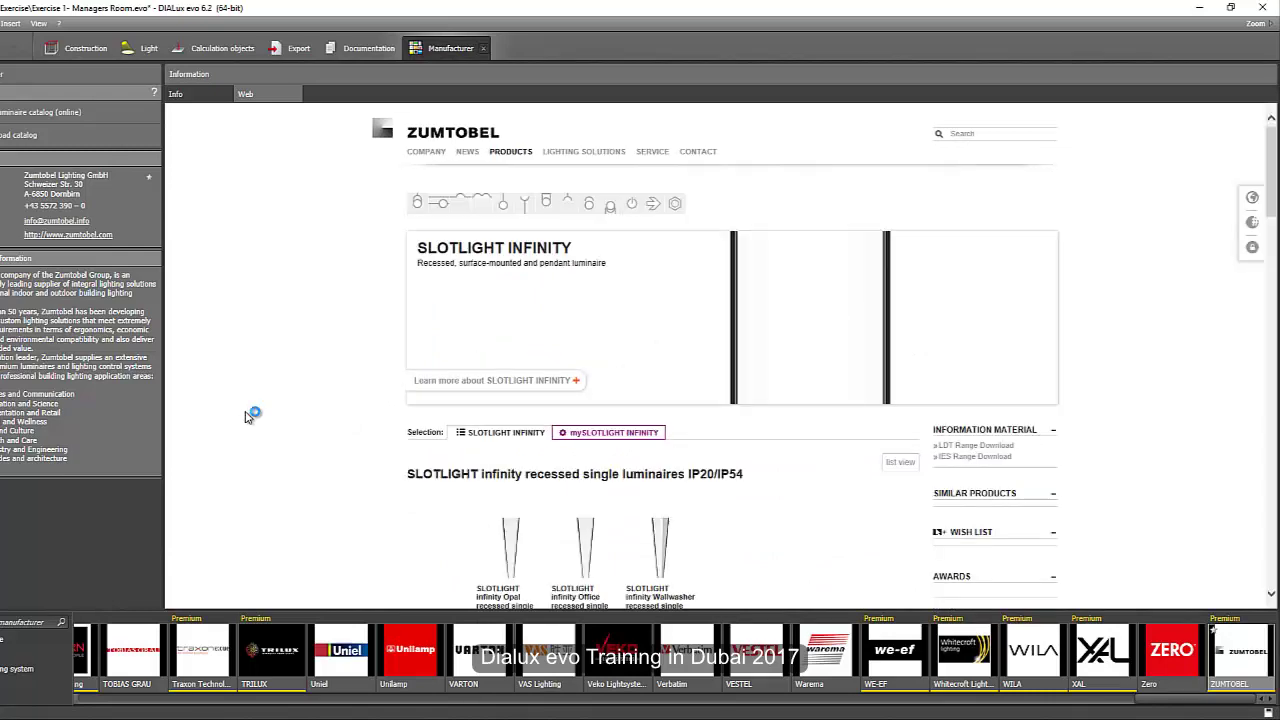
Open a SLOTLIGHT infinity recessed luminaire's details and expand its IP54 LED light lines in light colour 4000 K.
scroll(294, 441, "down", 1)
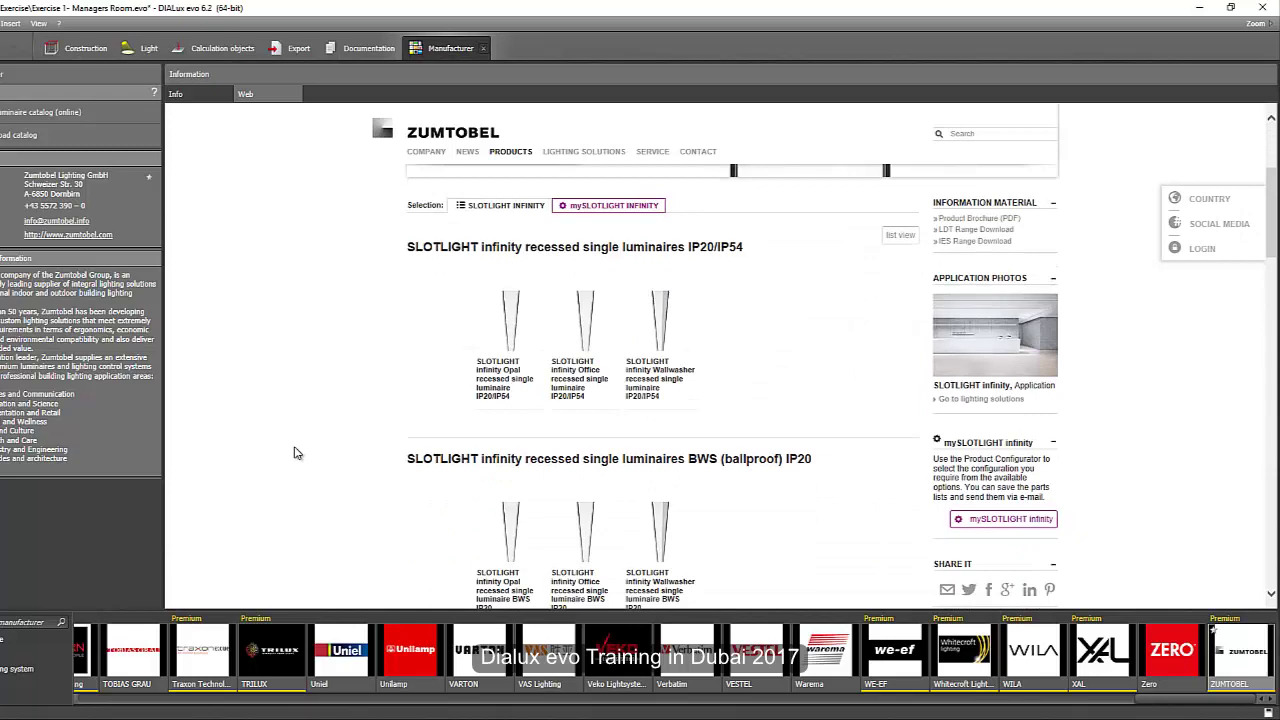
mouse_move(582, 402)
left_click(585, 345)
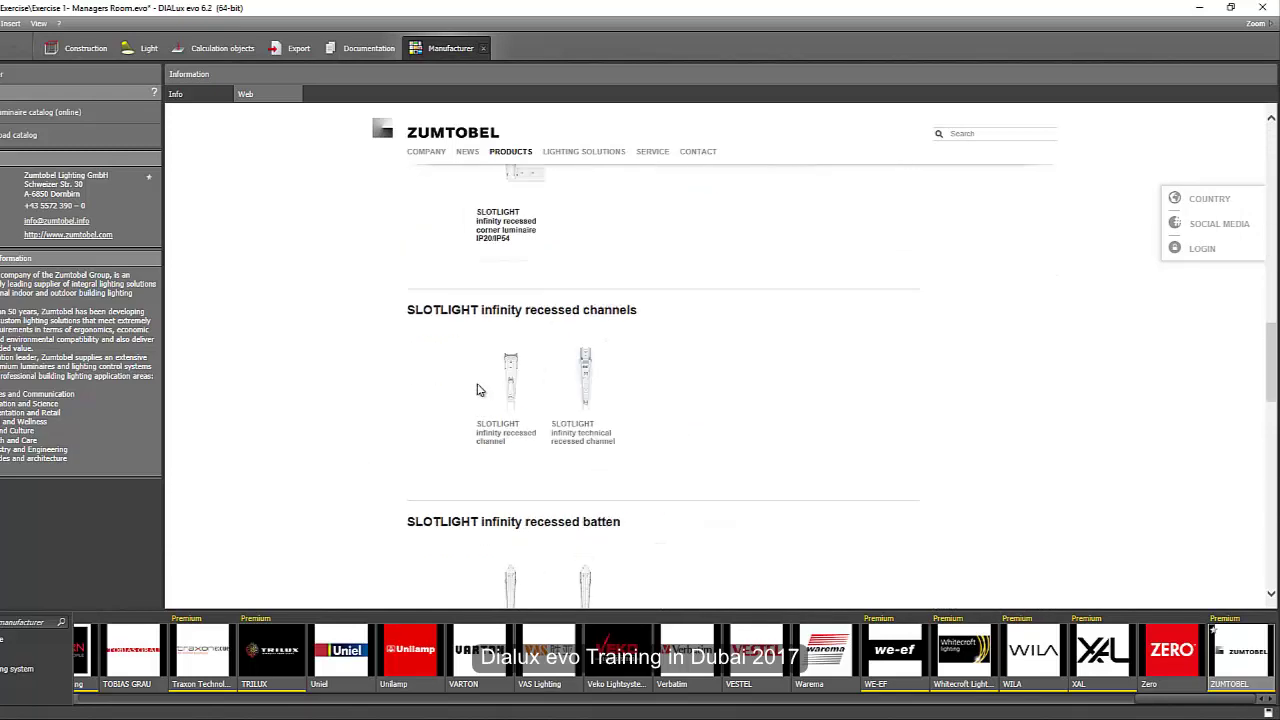
scroll(460, 405, "down", 3)
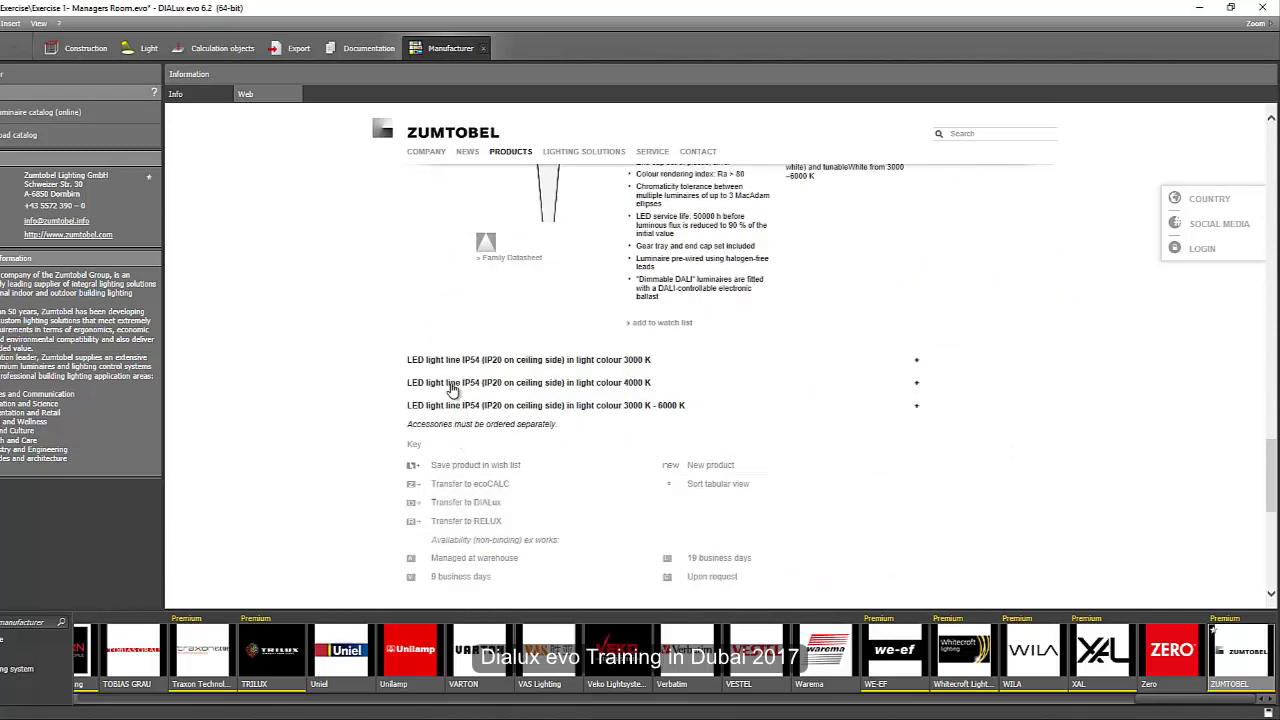
left_click(409, 406)
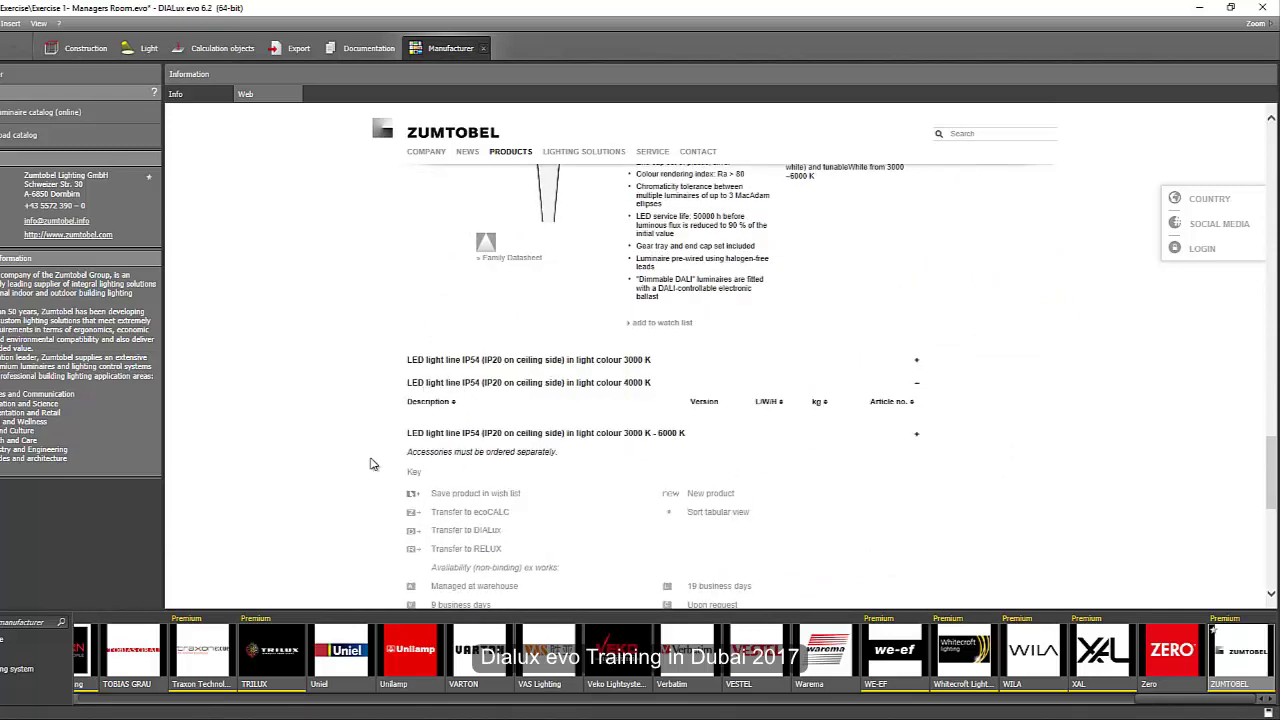
Import 284106.uld for SLOIN E SL LED2800-840 L2000 PCO as the active luminaire.
scroll(371, 462, "down", 3)
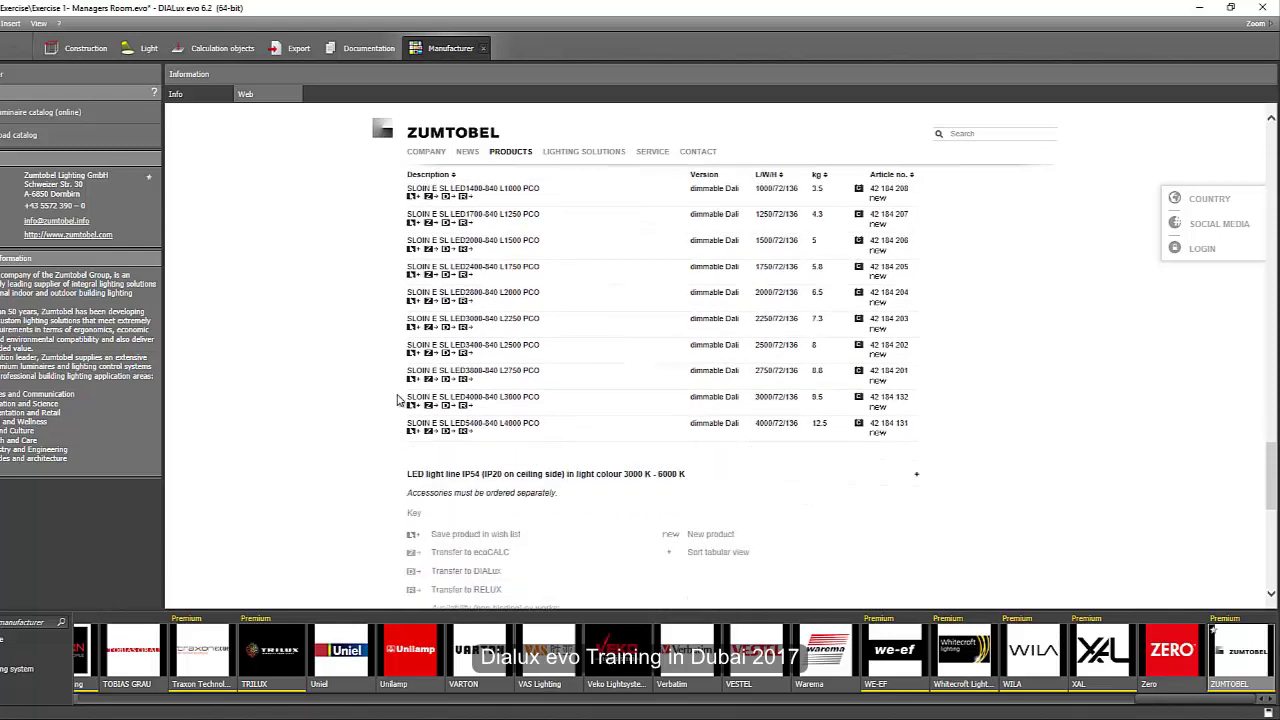
scroll(430, 385, "up", 2)
scroll(475, 330, "down", 1)
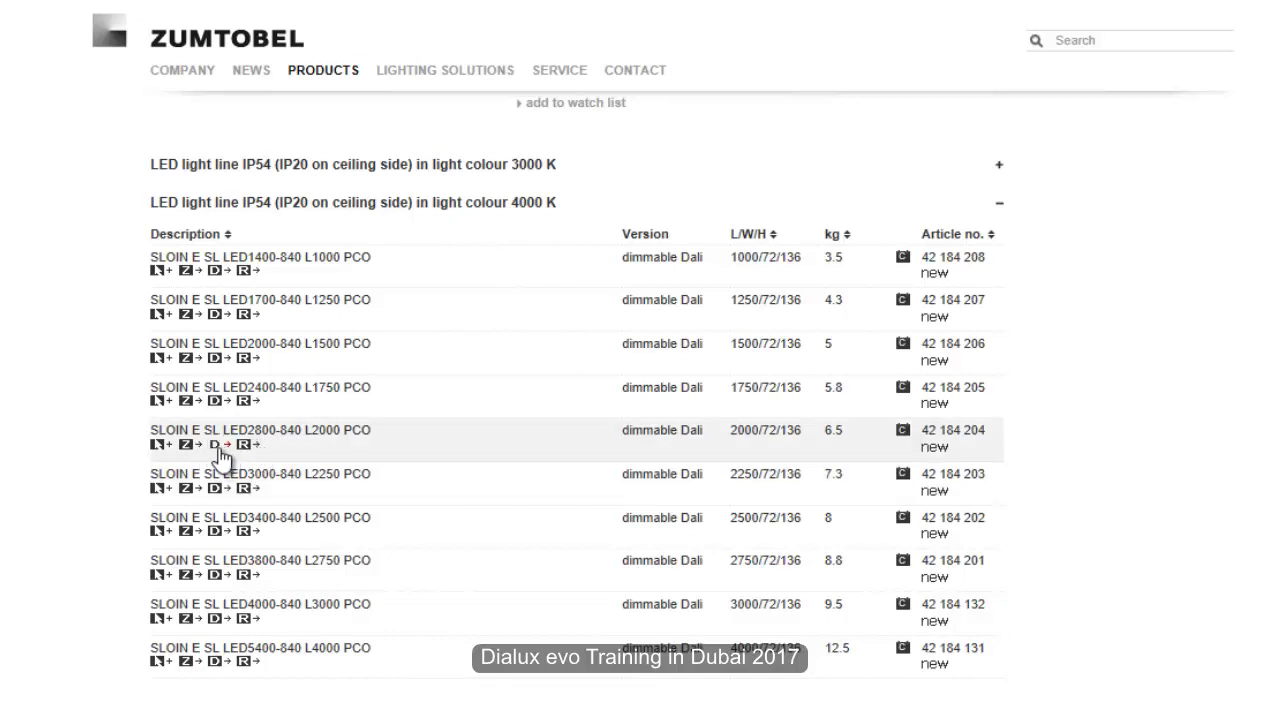
left_click(166, 489)
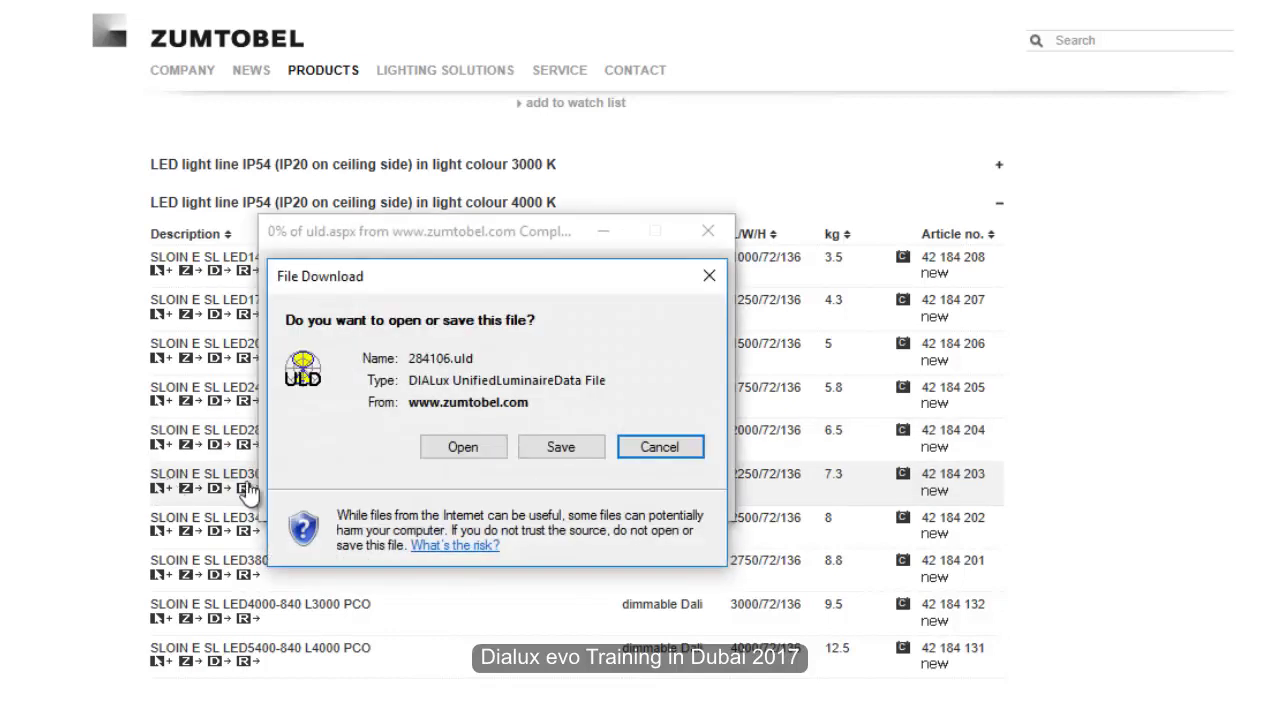
left_click(466, 446)
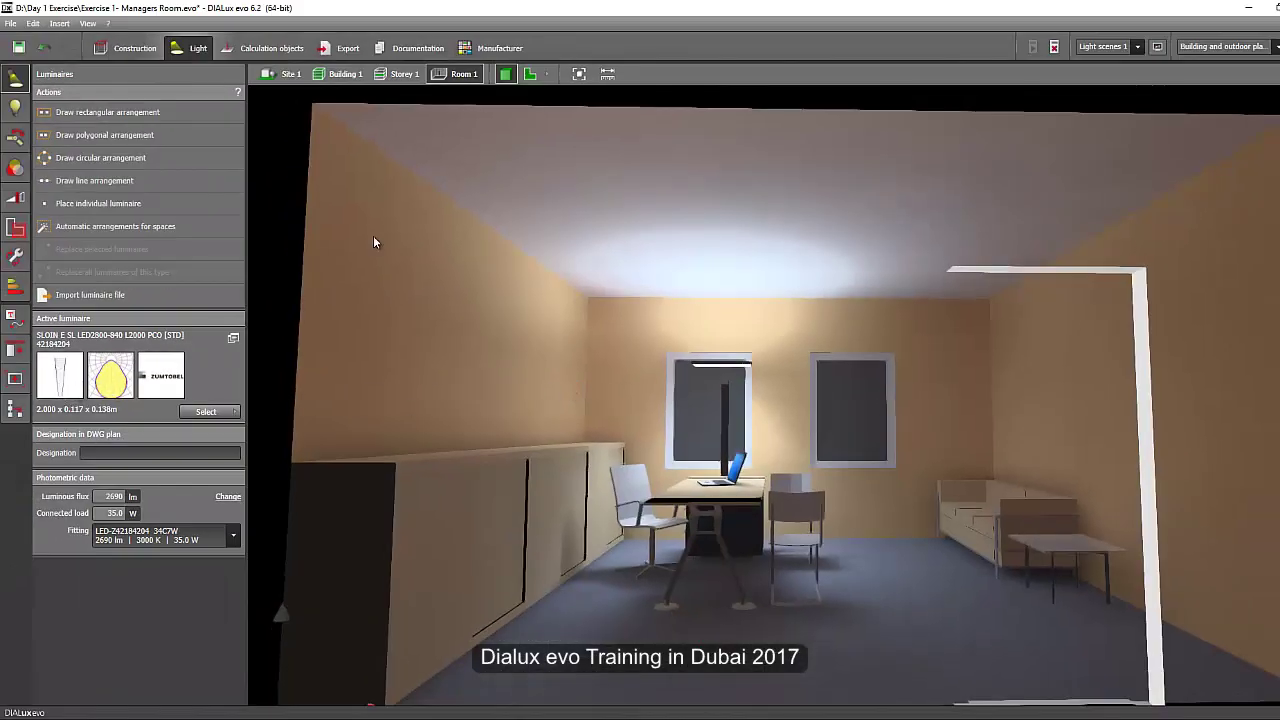
Draw a line arrangement about 3.75 m long in the floor plan, just in front of the cabinets and across the room, accepting invalidated results.
left_click(529, 74)
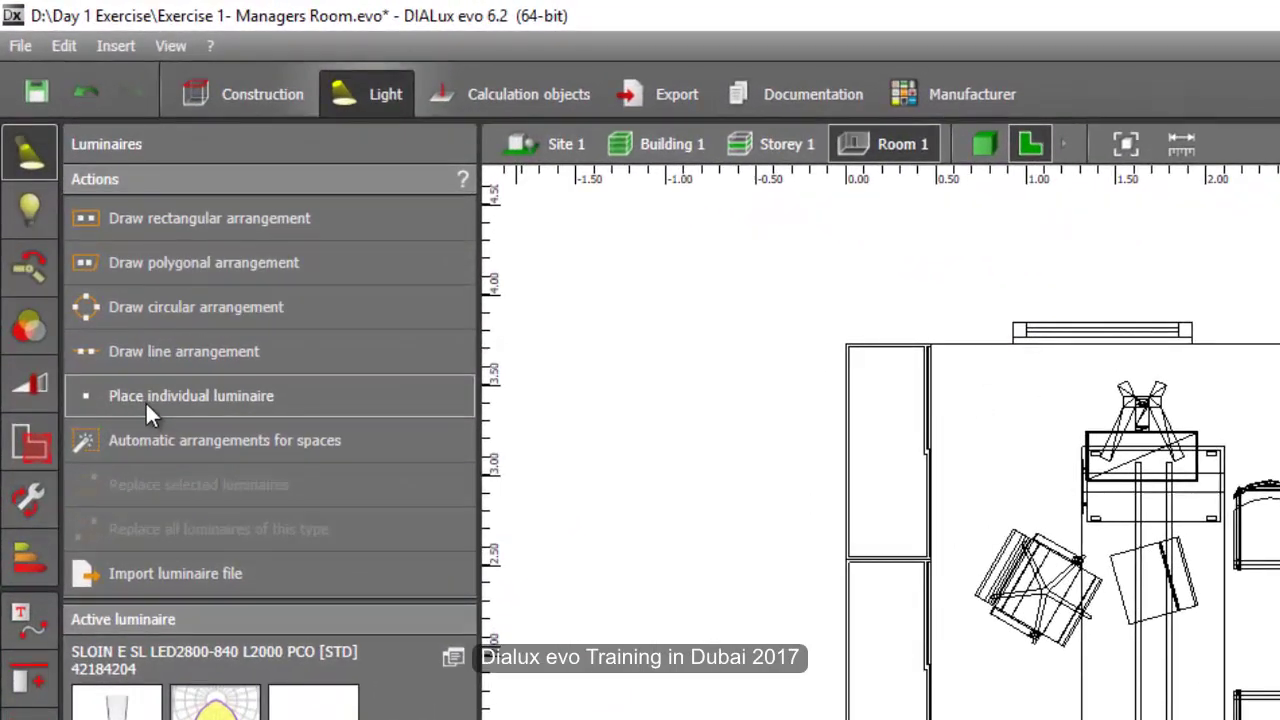
left_click(176, 357)
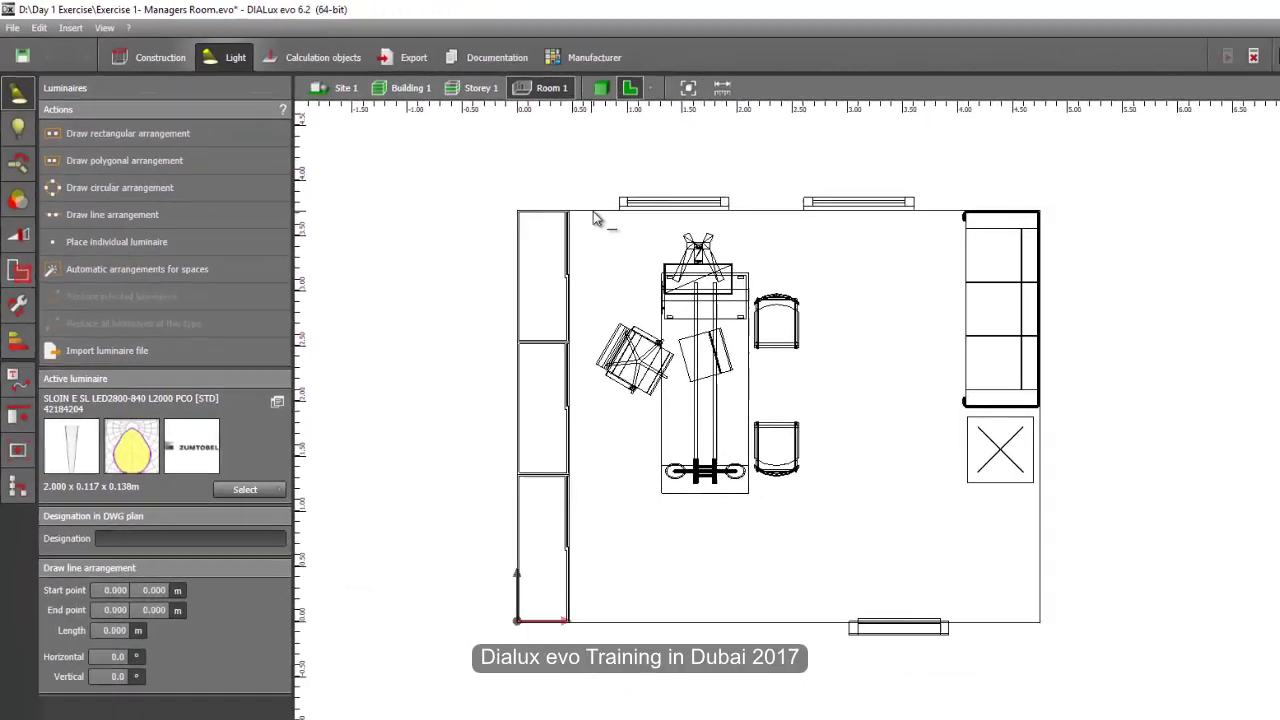
left_click(827, 295)
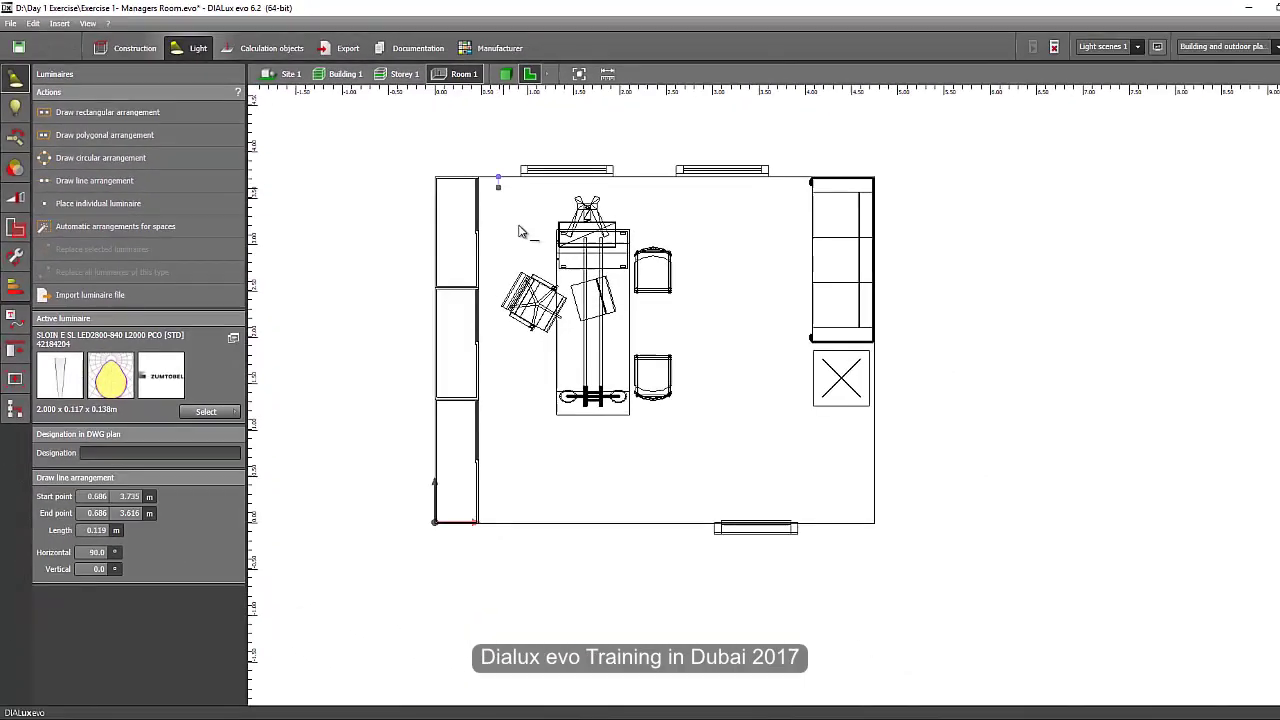
left_click(502, 528)
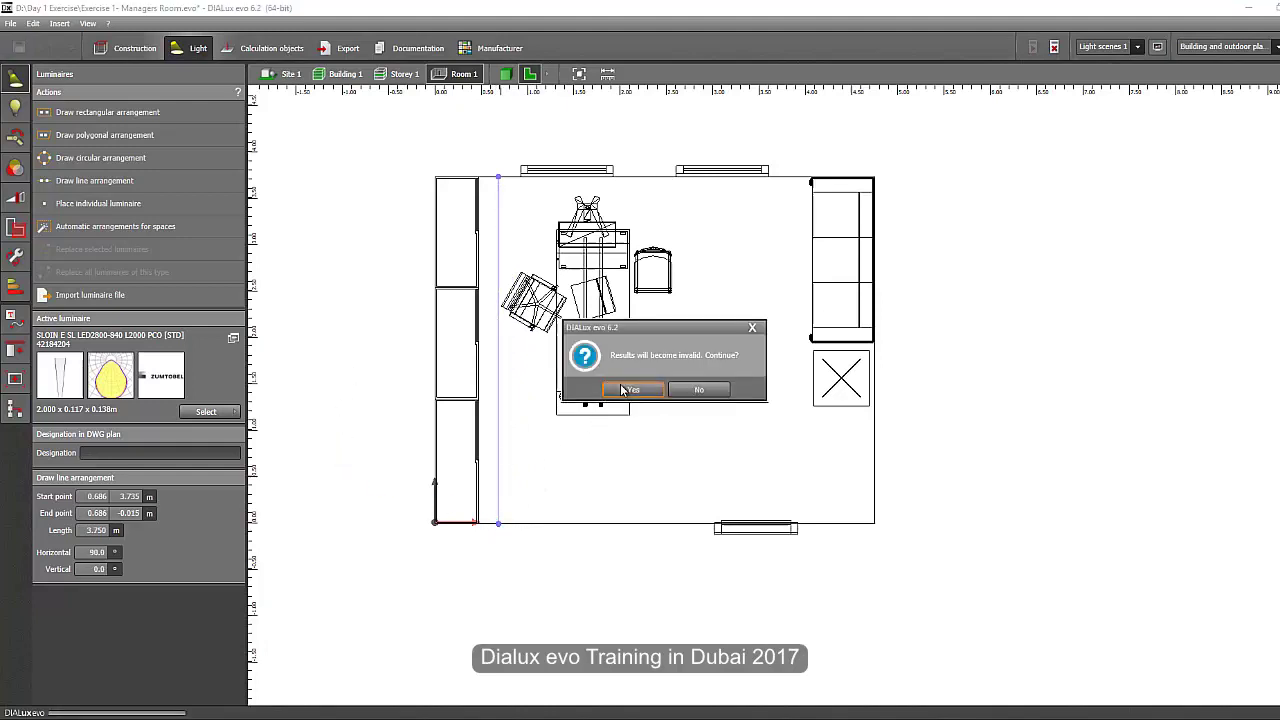
left_click(622, 389)
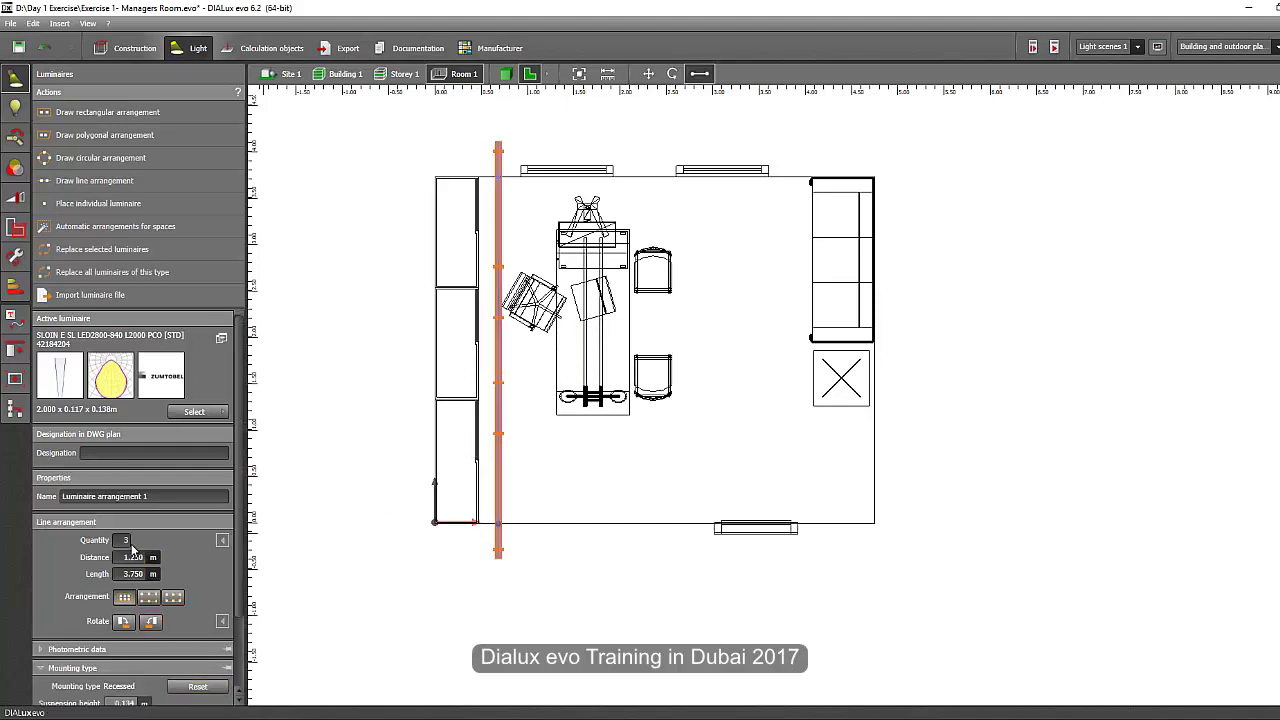
Set the line arrangement's quantity to 2 luminaires and try reducing it to 1.
type("2")
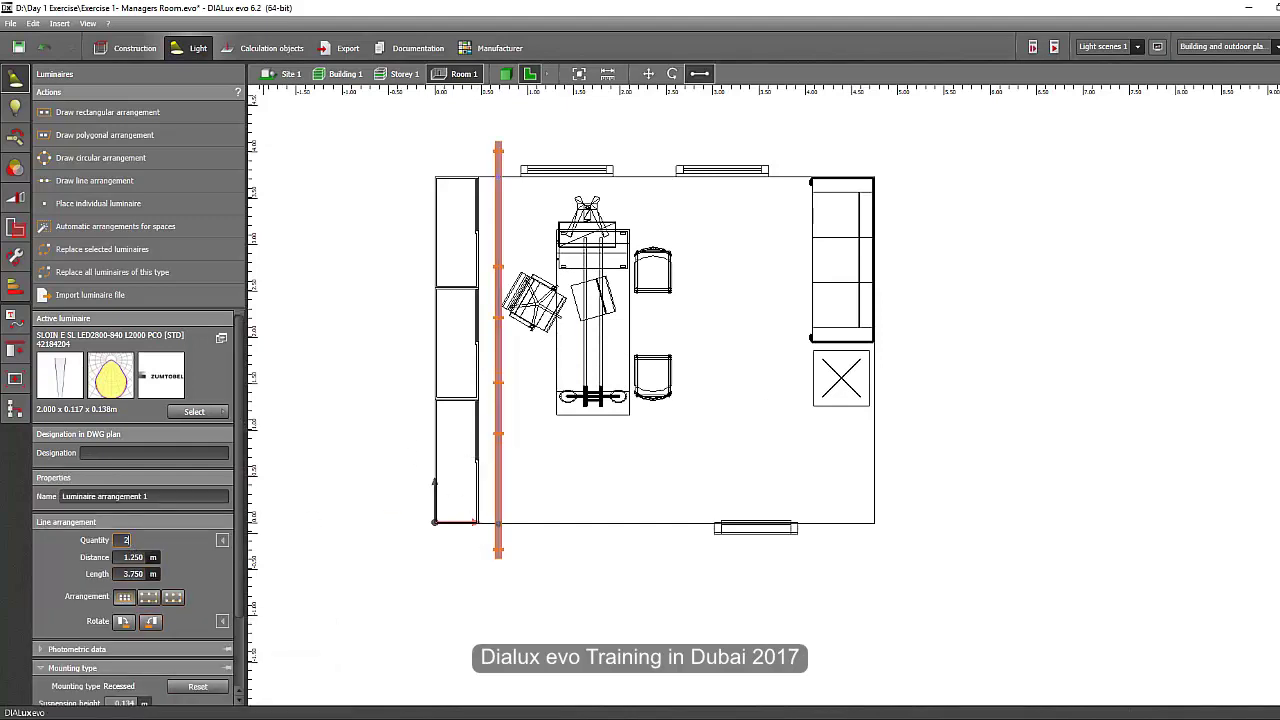
key("Return")
scroll(493, 510, "up", 3)
middle_click_drag(497, 389, 501, 444)
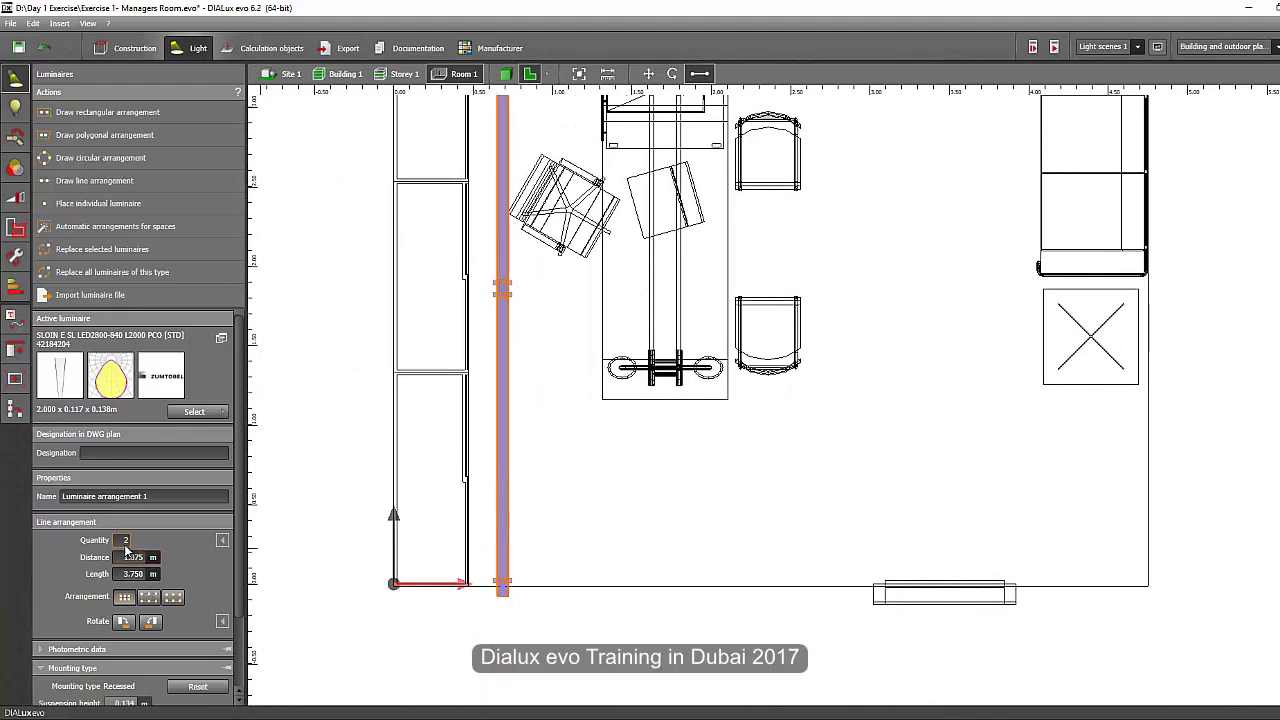
type("1")
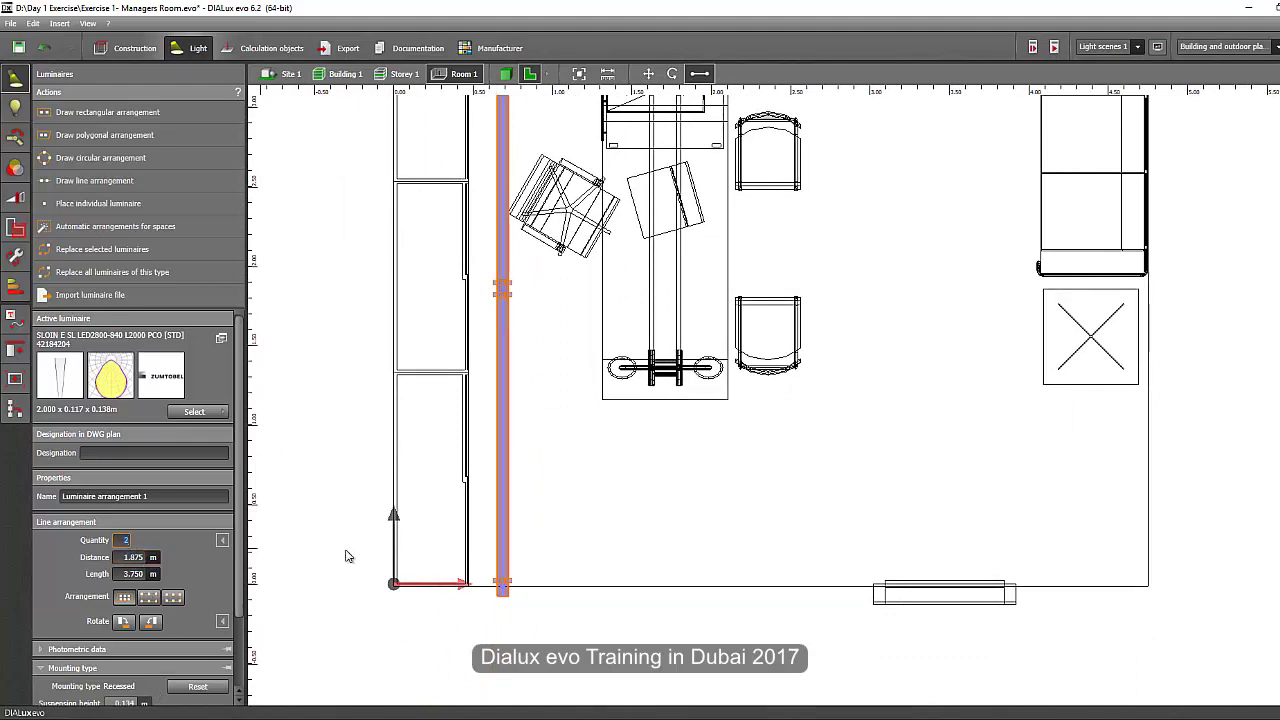
Examine the light line against the ceiling and walls in the 3D view and compare it with the recap slide.
middle_click_drag(376, 237, 388, 319)
scroll(400, 314, "down", 1)
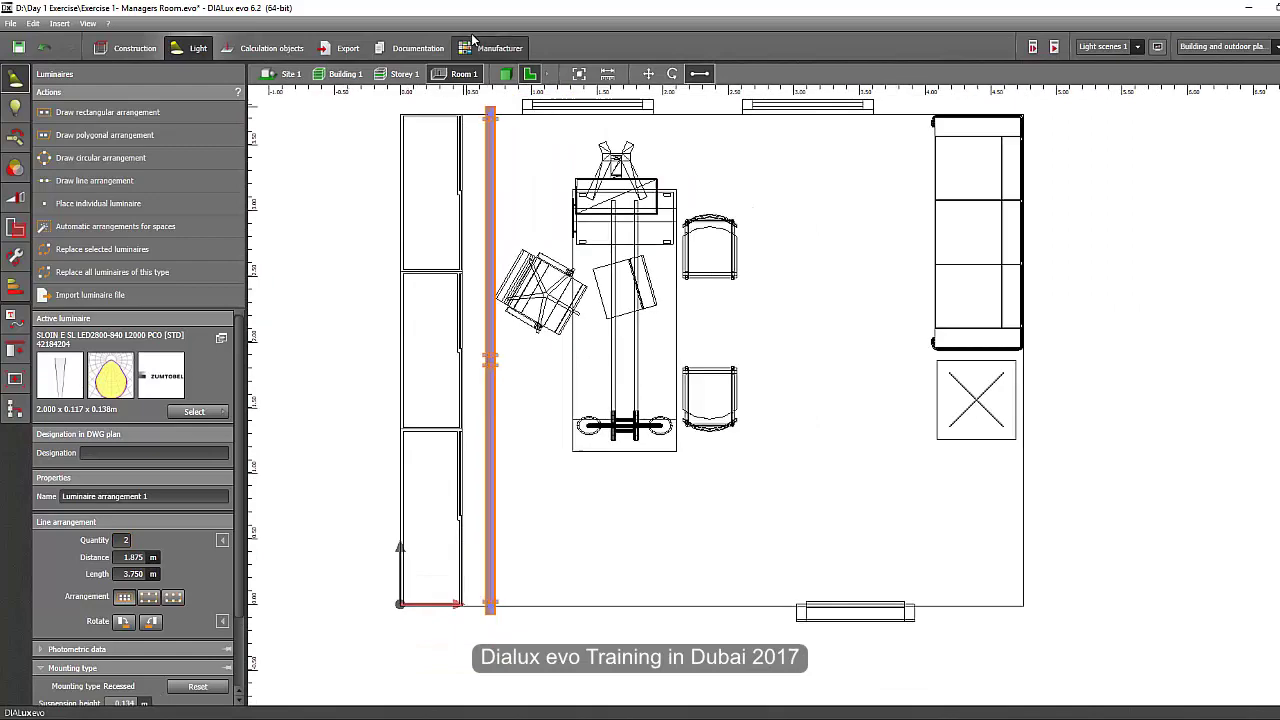
left_click(505, 73)
left_click(269, 186)
left_click_drag(270, 182, 289, 150)
left_click_drag(568, 160, 506, 277)
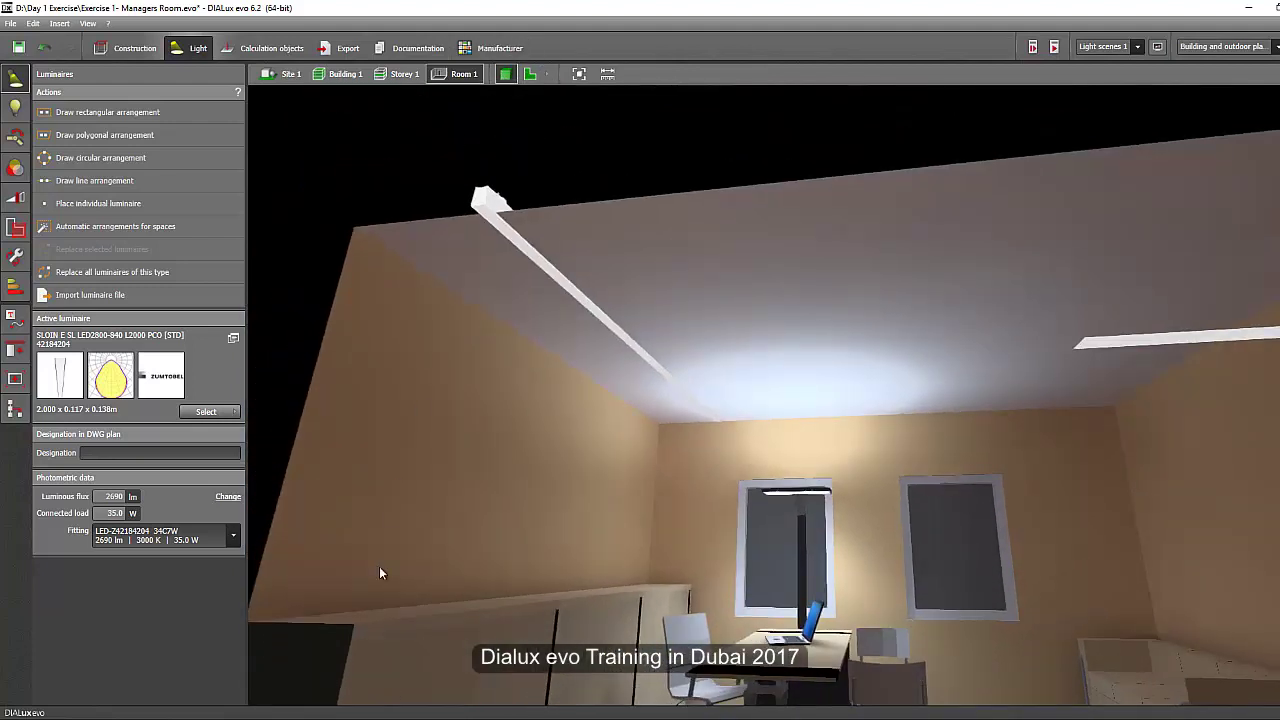
left_click(328, 715)
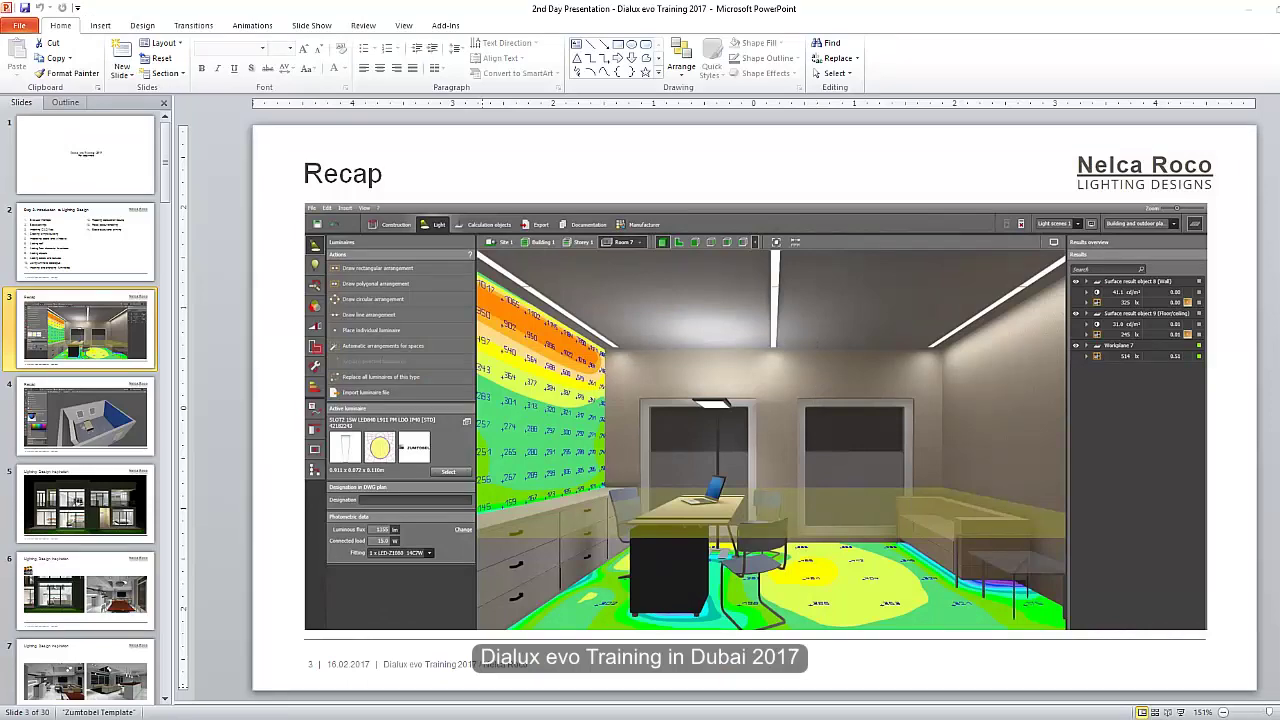
left_click(205, 649)
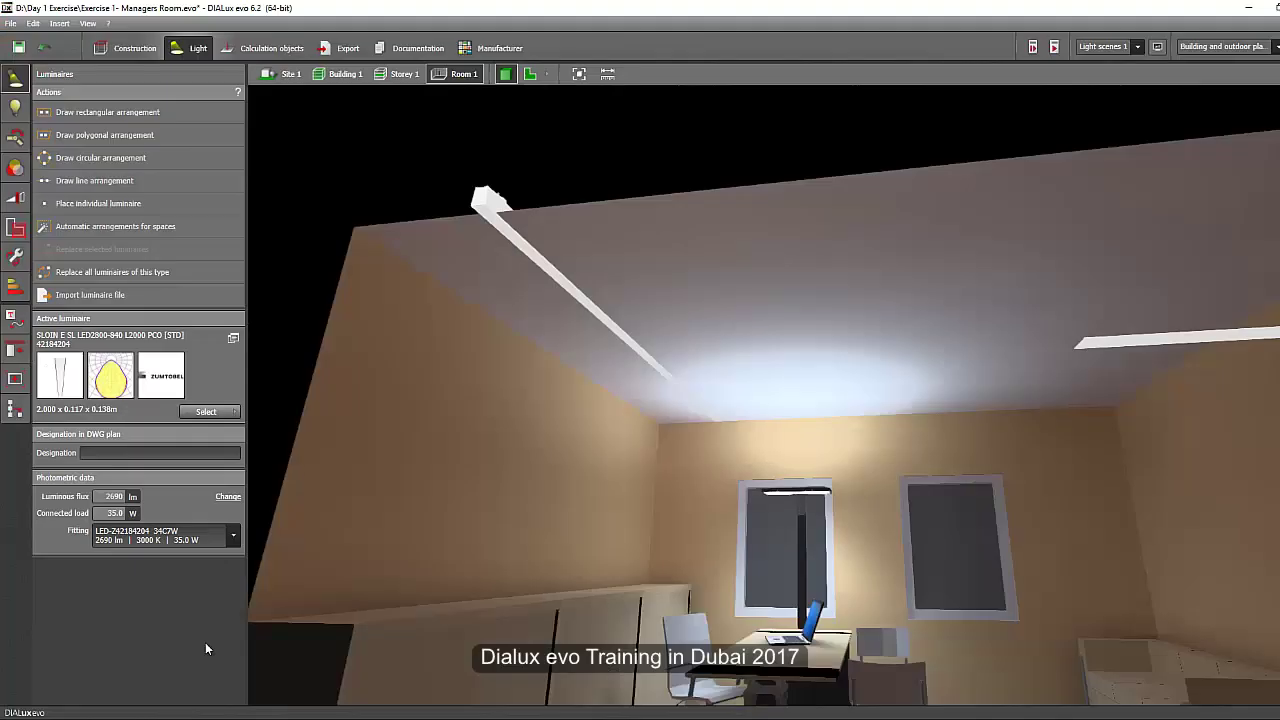
Open Zumtobel's online product catalogue from the manufacturer list and go to its recessed luminaires.
left_click(507, 54)
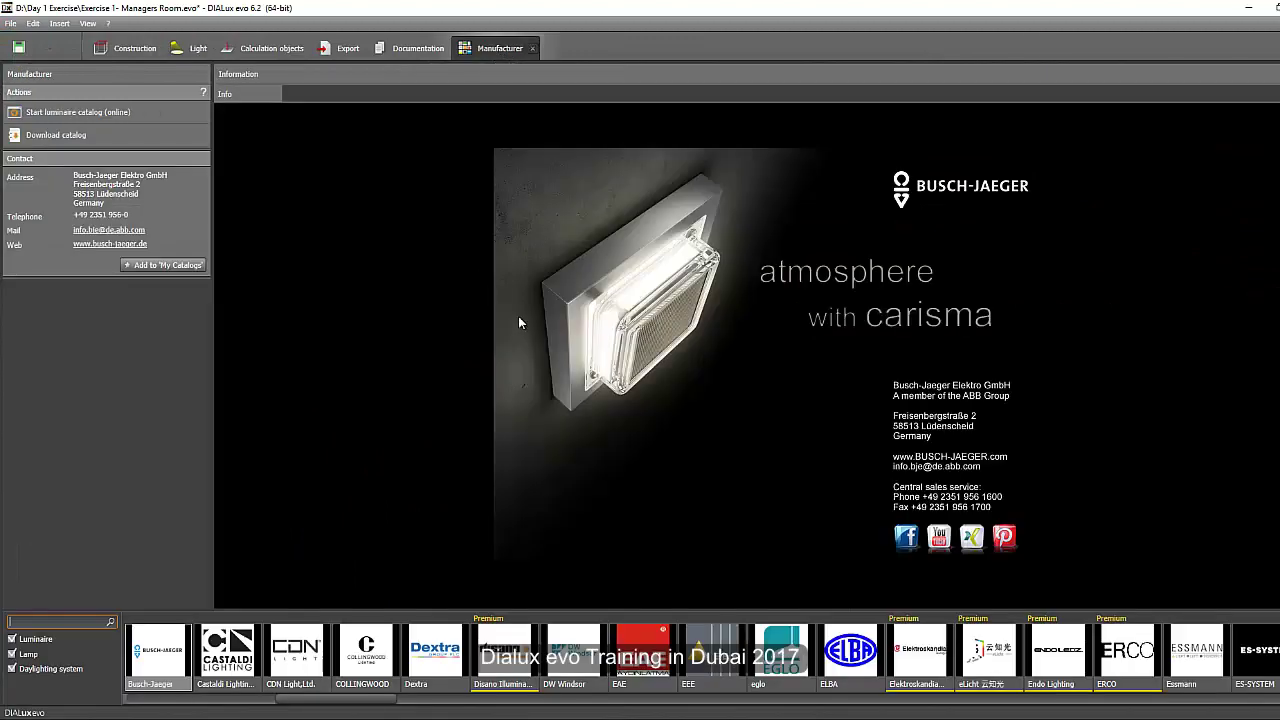
left_click_drag(380, 699, 1278, 699)
left_click(1270, 650)
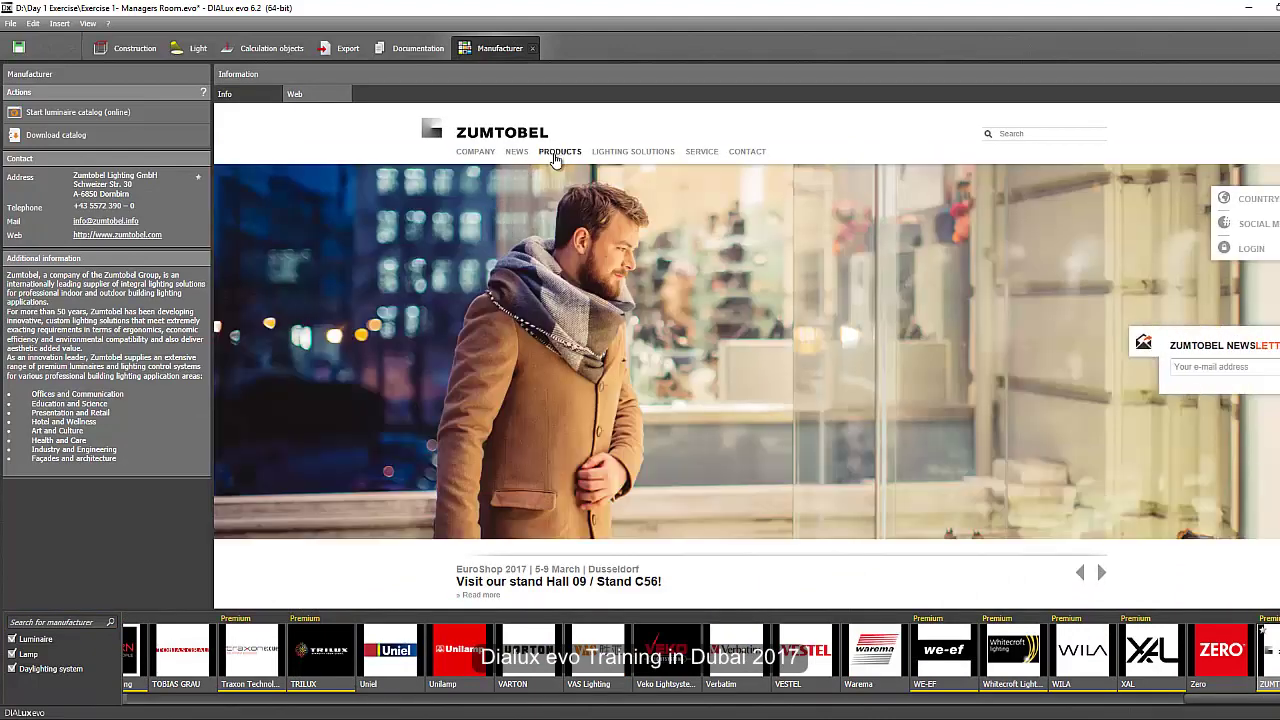
scroll(487, 317, "down", 6)
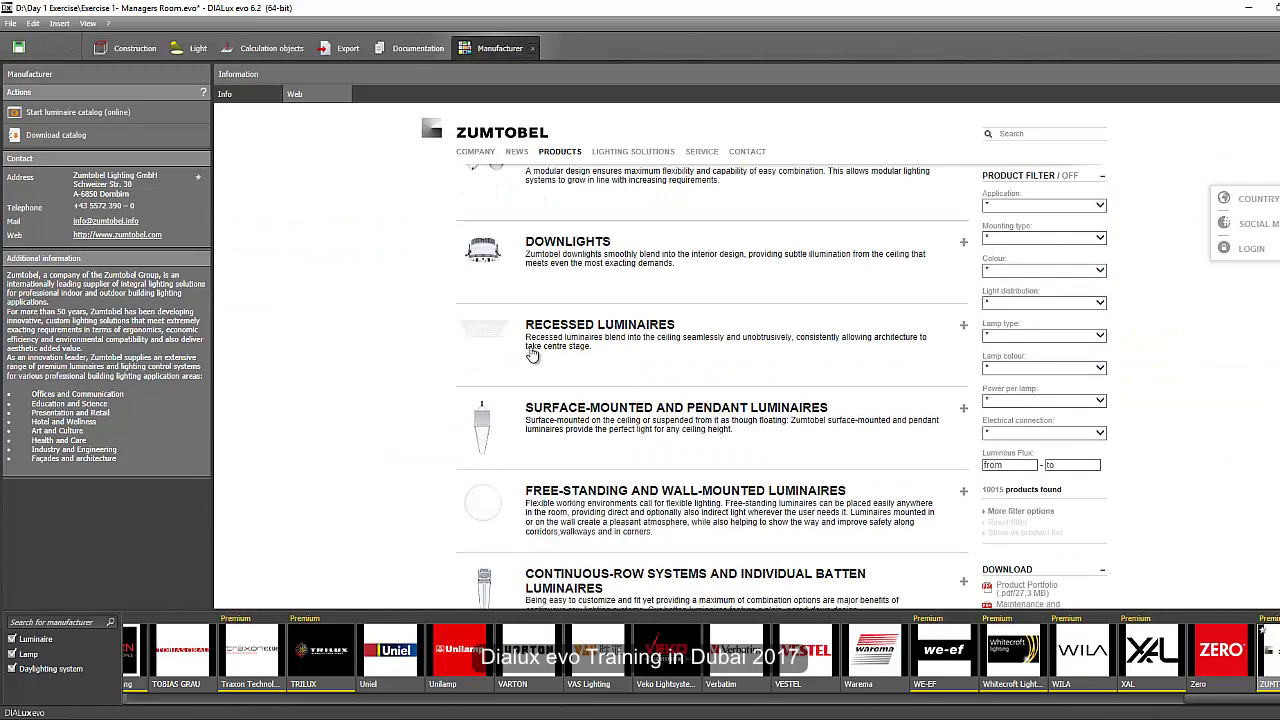
left_click(566, 330)
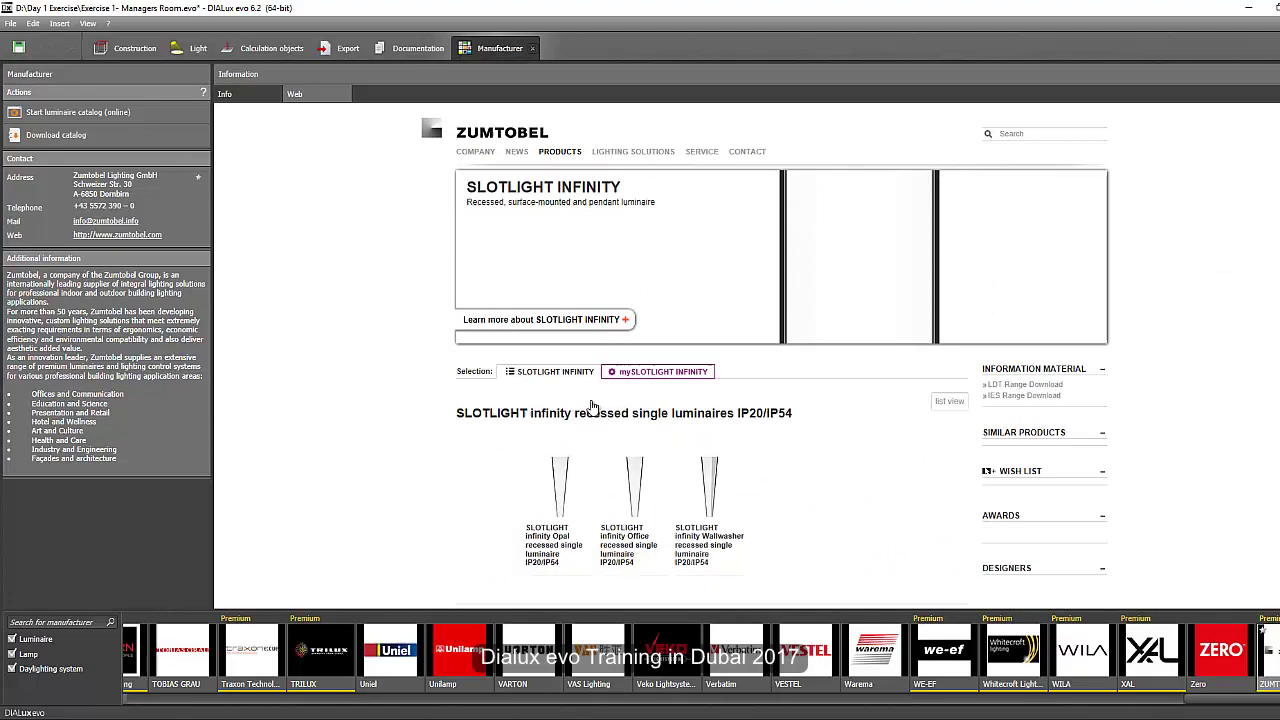
Open a SLOTLIGHT infinity recessed luminaire and list its IP54 LED light lines in light colour 4000 K.
scroll(636, 252, "down", 3)
left_click(636, 252)
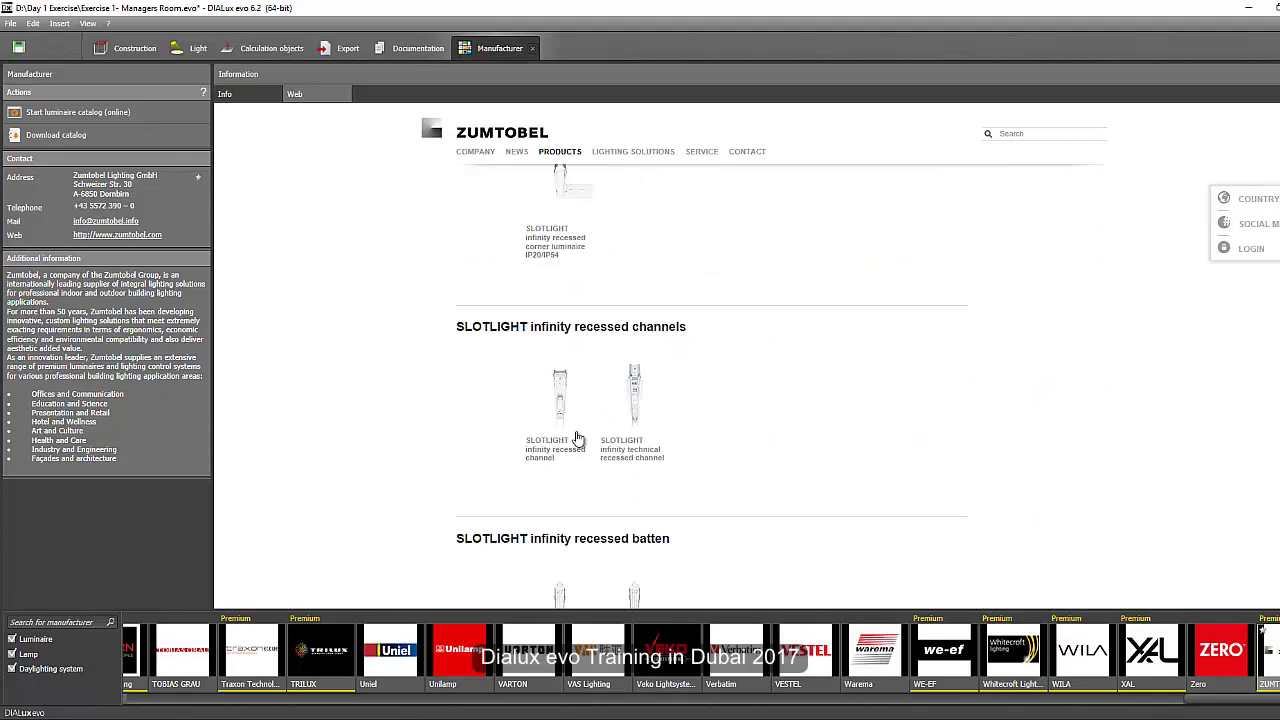
scroll(547, 423, "down", 3)
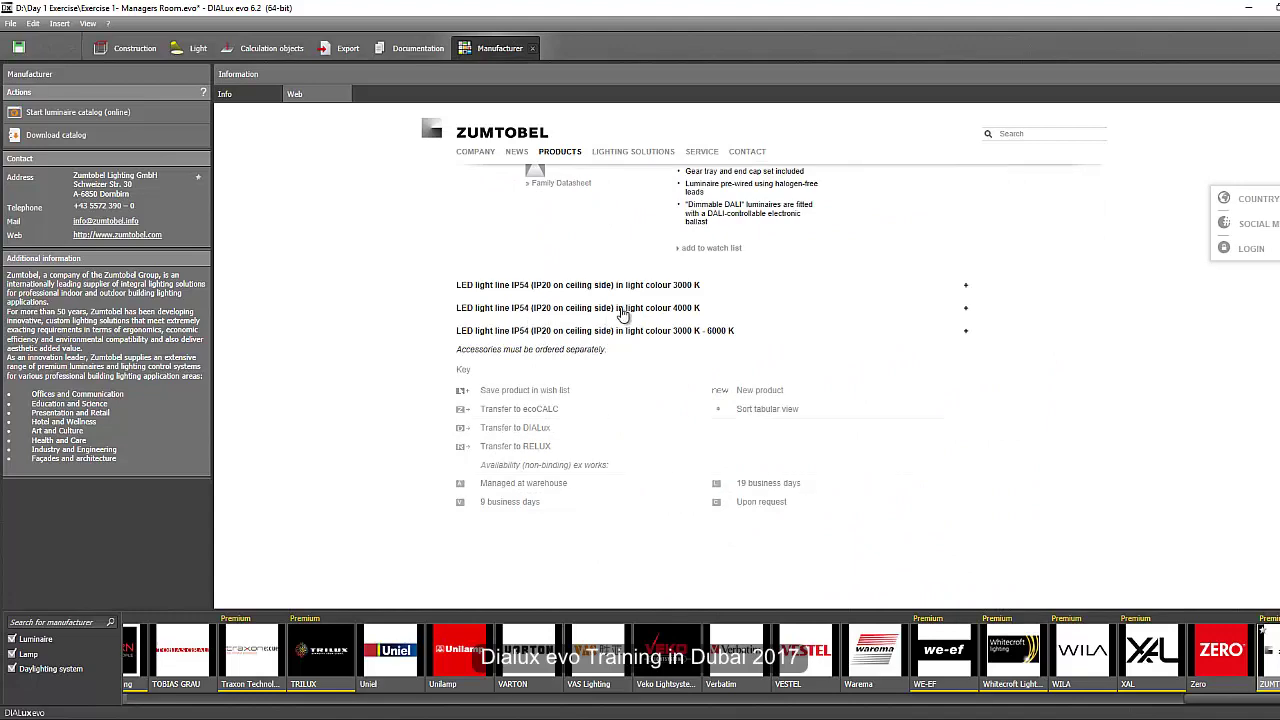
left_click(663, 316)
scroll(657, 360, "down", 3)
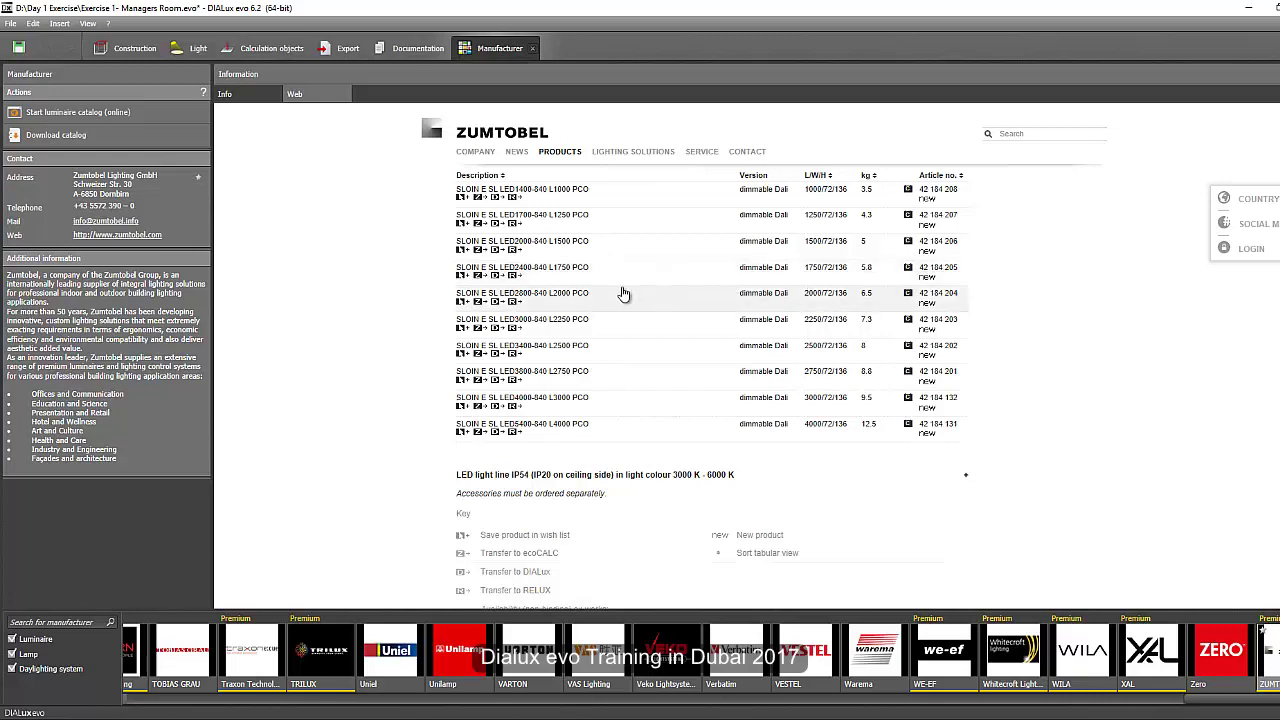
Transfer SLOIN E SL LED2400-840 L1750 PCO to DIALux as the active luminaire.
left_click(493, 279)
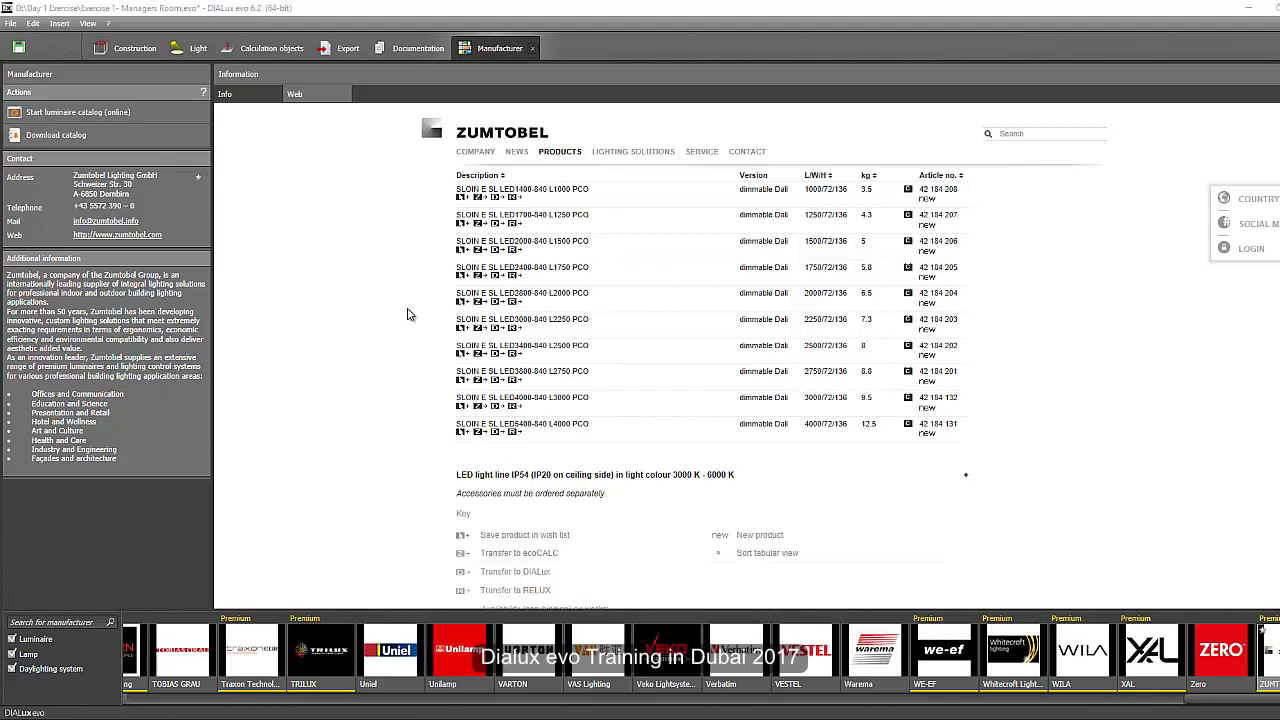
left_click(648, 380)
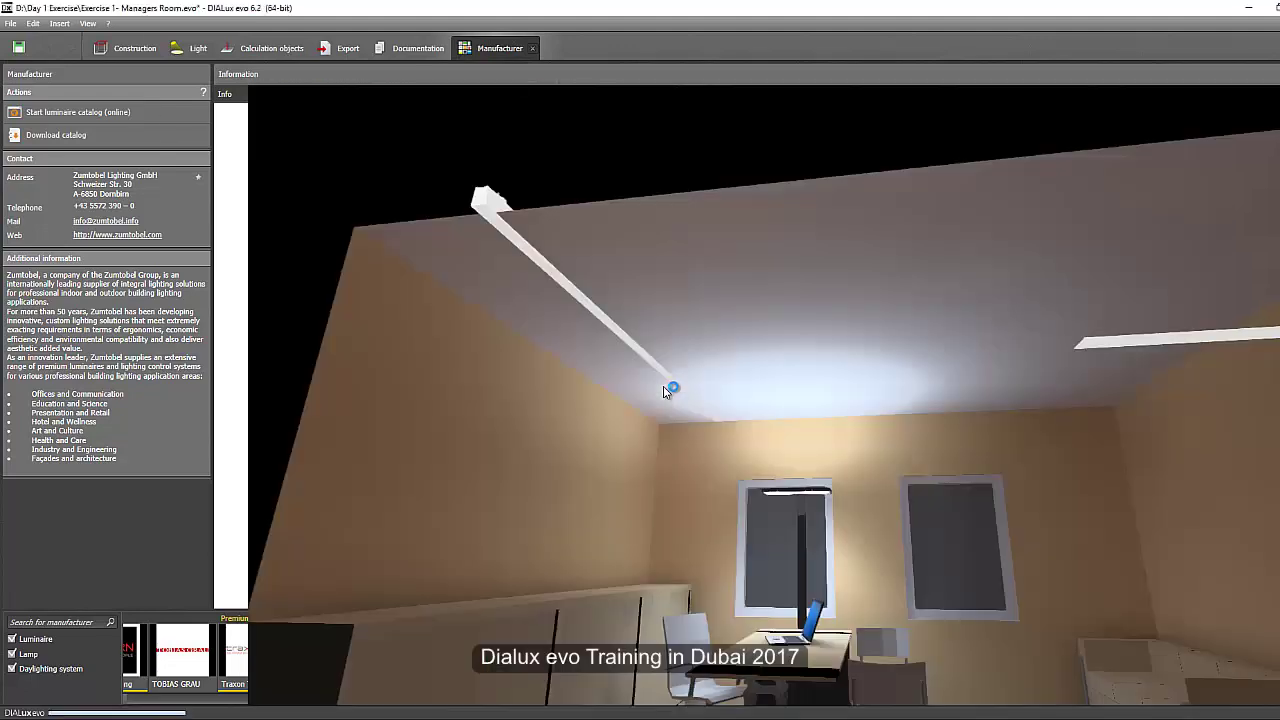
left_click_drag(333, 201, 520, 162)
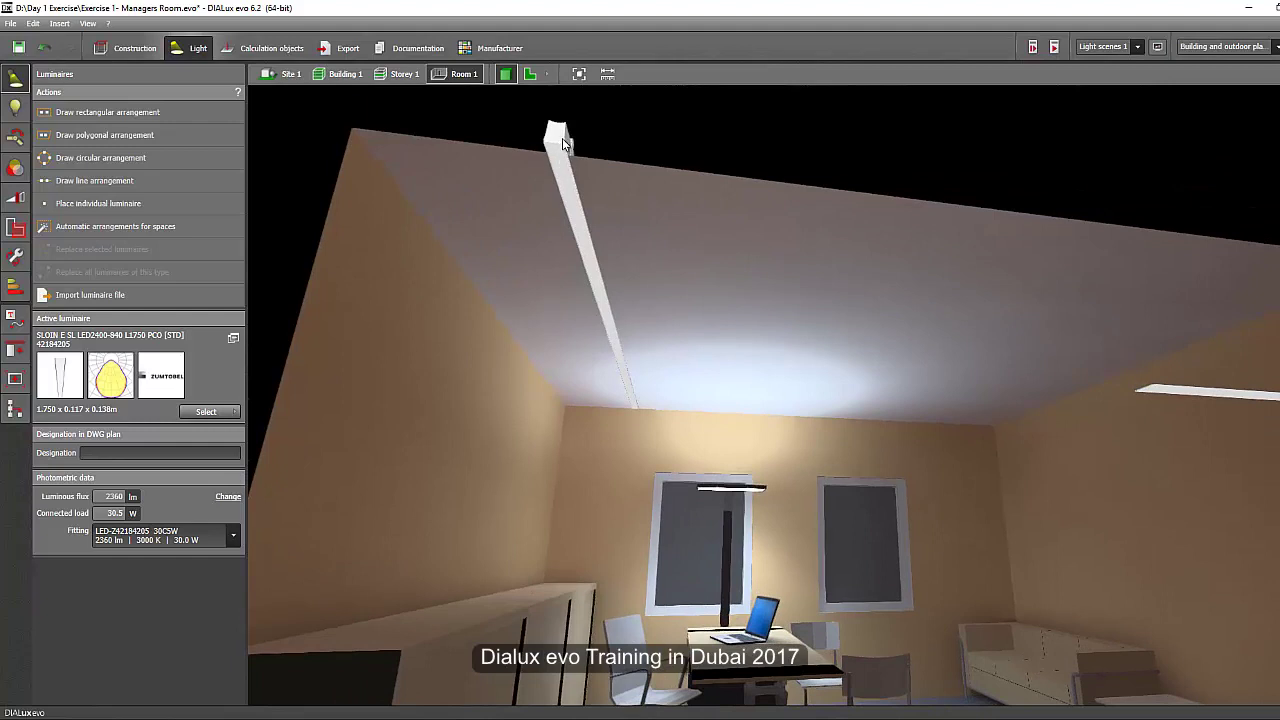
Draw a second line arrangement about 3.75 m long in the floor plan, between the first line and the desk, with a quantity of 2 luminaires.
left_click(531, 78)
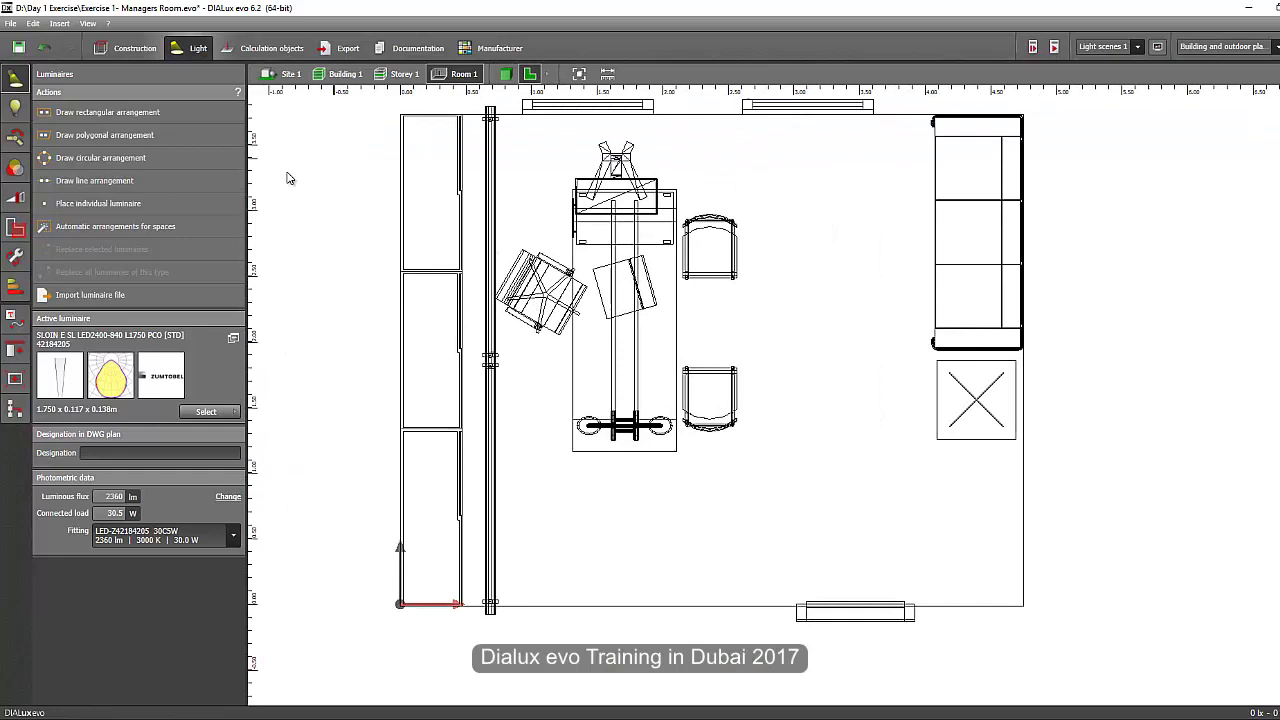
left_click(122, 182)
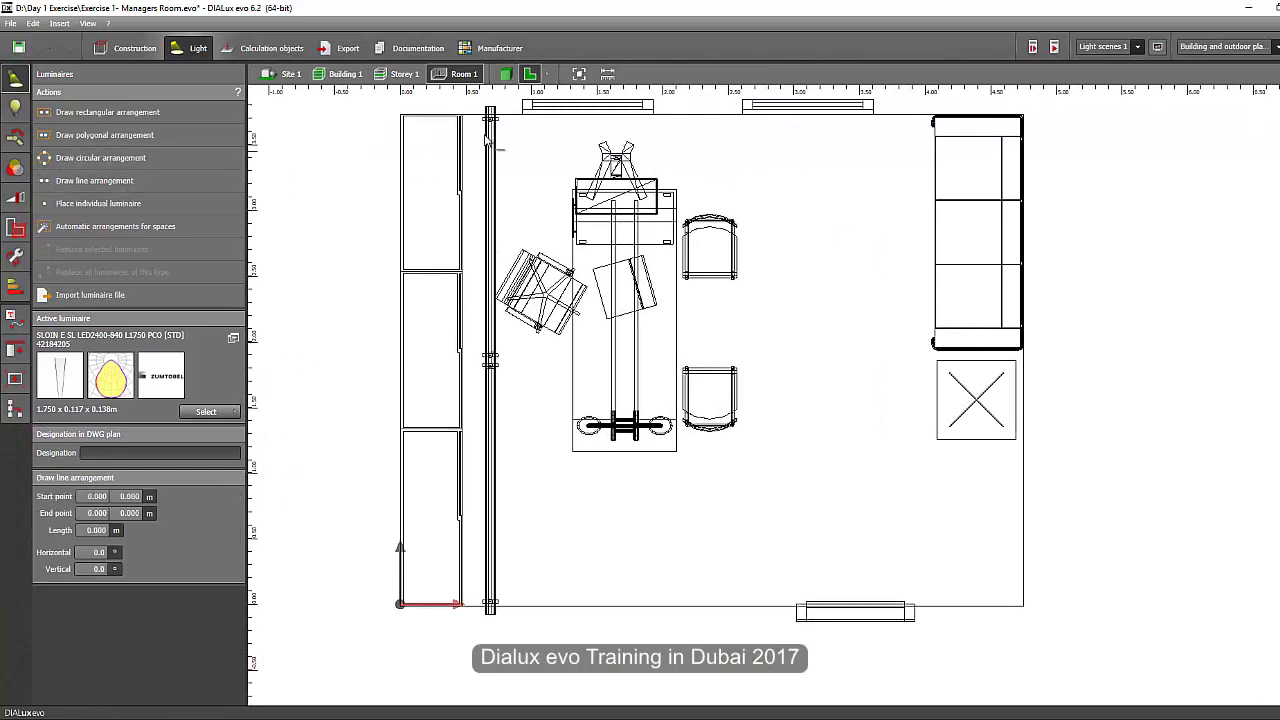
left_click(545, 116)
left_click(544, 606)
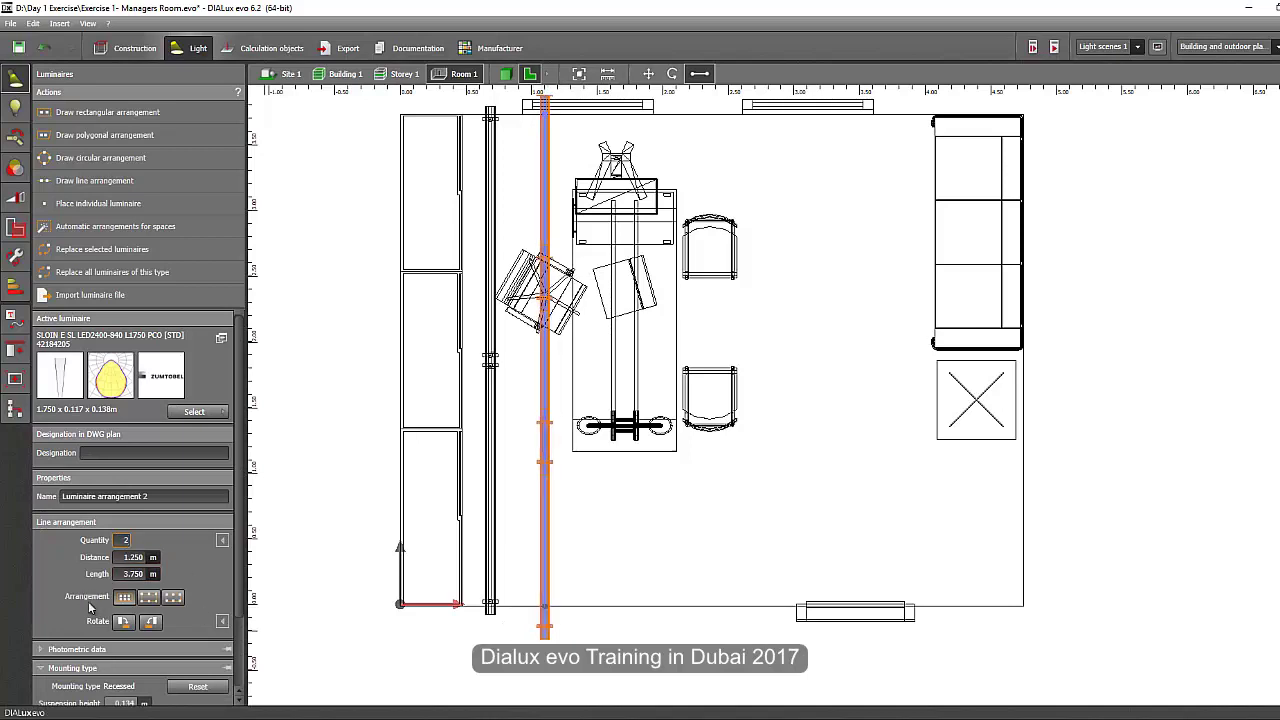
key("Return")
left_click(339, 375)
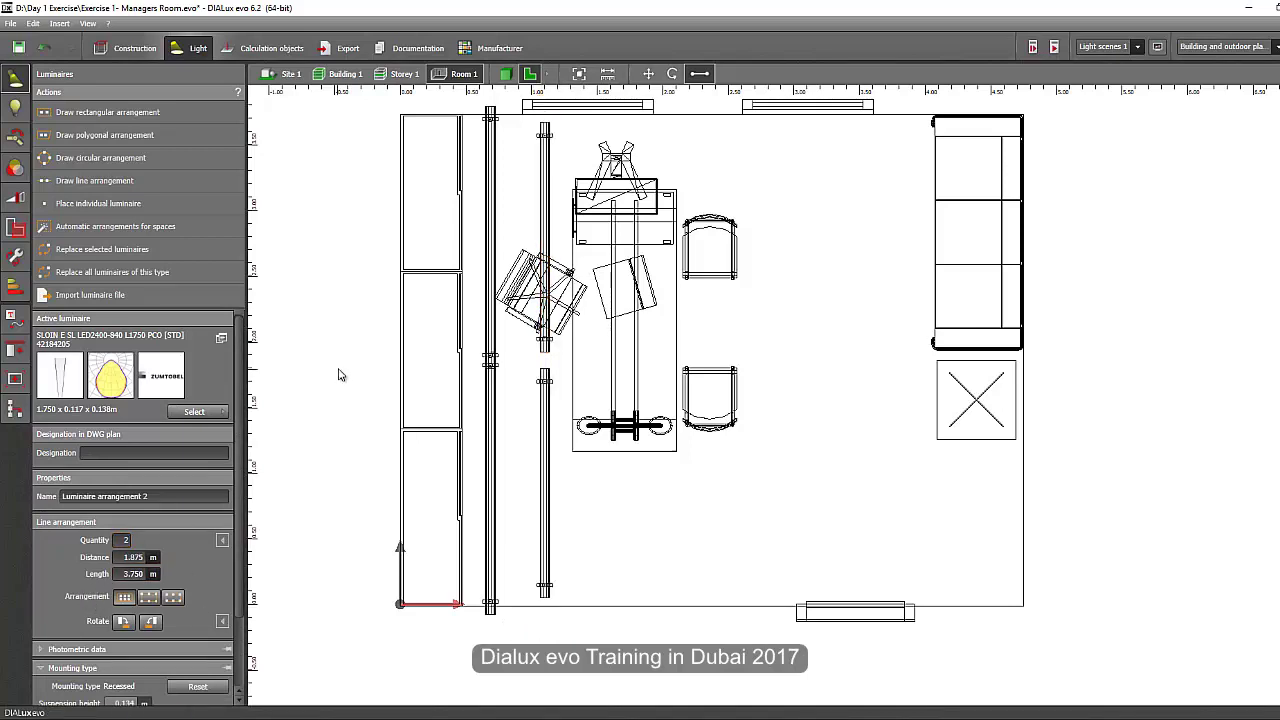
Replace the luminaires of the line beside the cabinets with SLOIN E SL LED2400-840 L1750 PCO, recalculating their installation position.
left_click(460, 205)
left_click(490, 206)
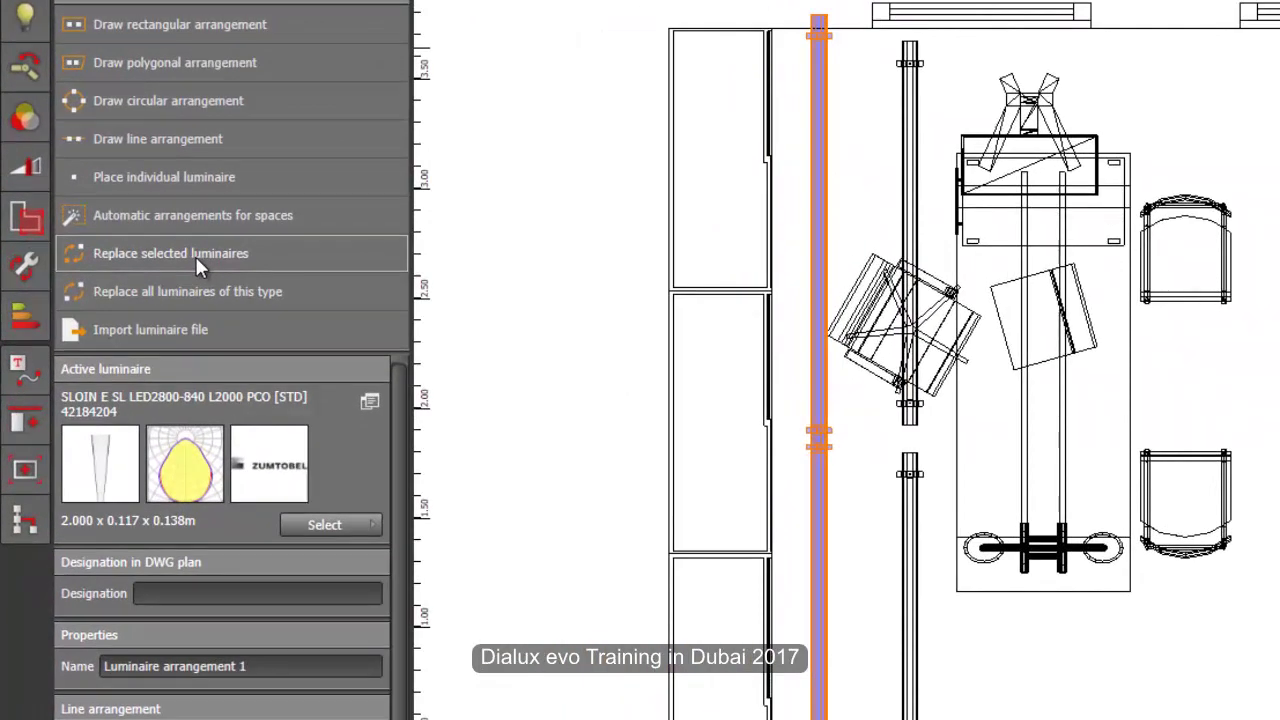
left_click(195, 256)
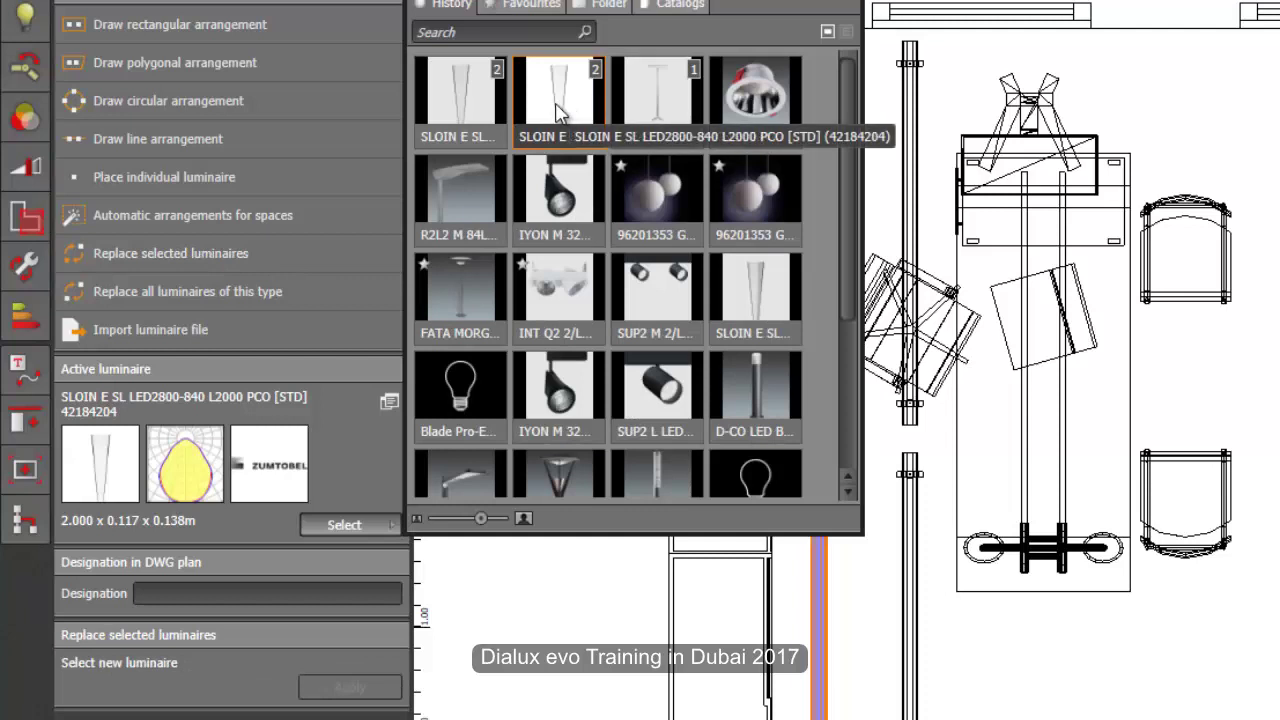
left_click(460, 100)
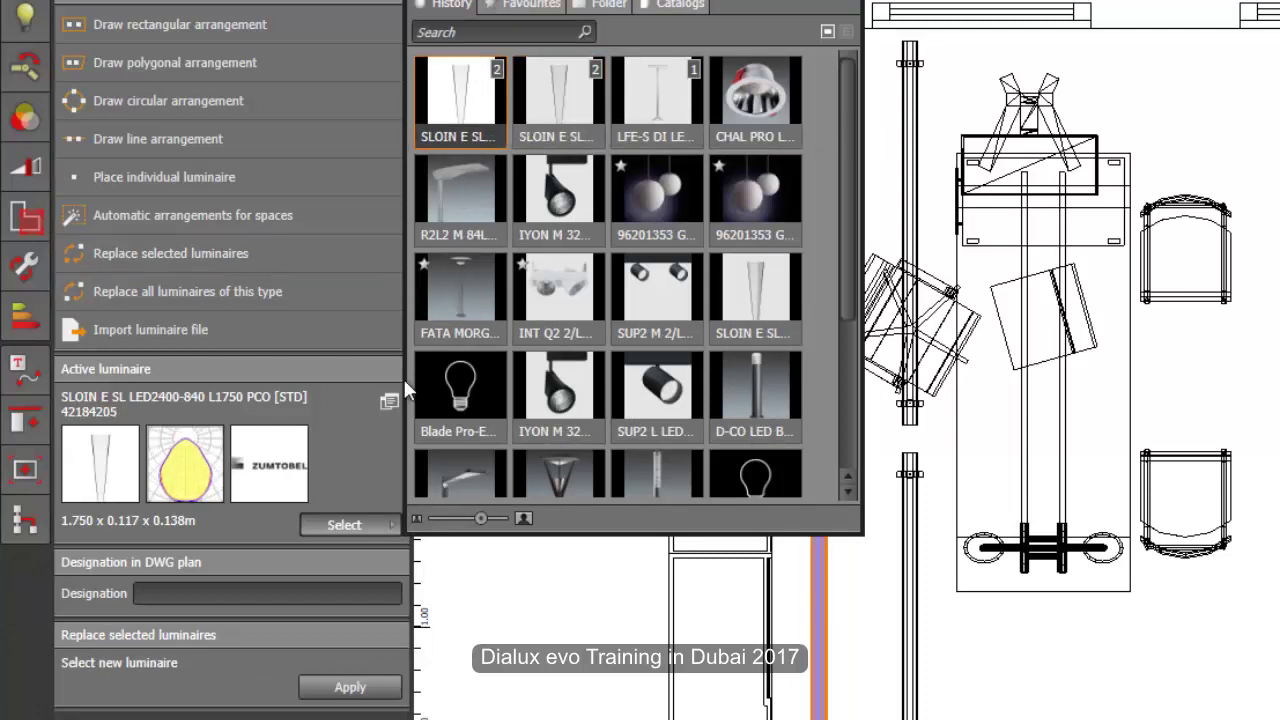
left_click(340, 690)
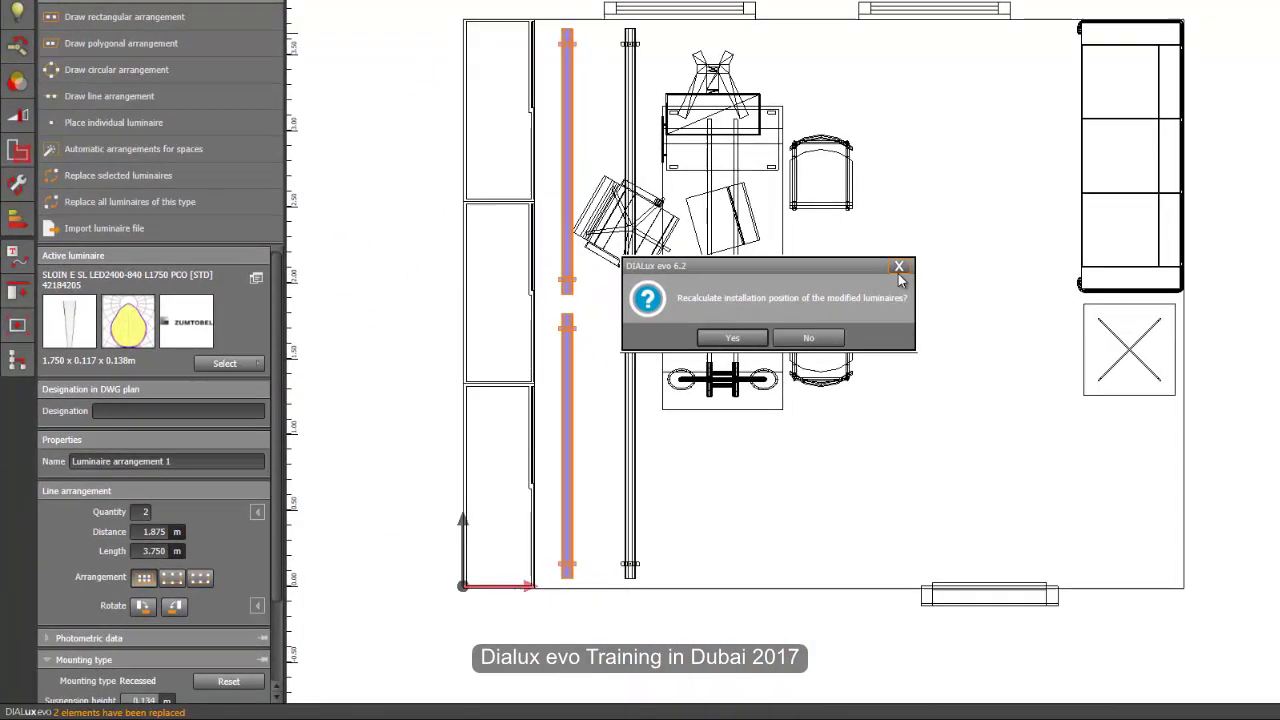
key("Return")
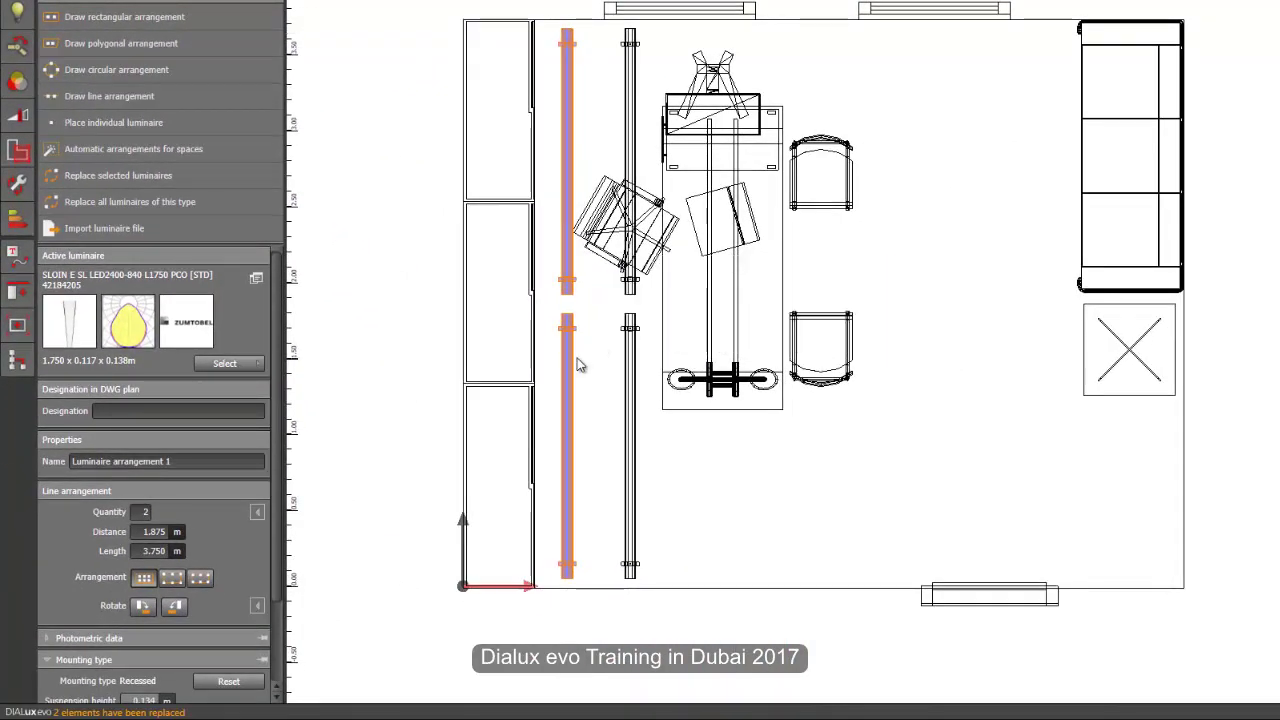
Move the second line arrangement straight across the room to the front part of the sofa.
left_click(630, 343)
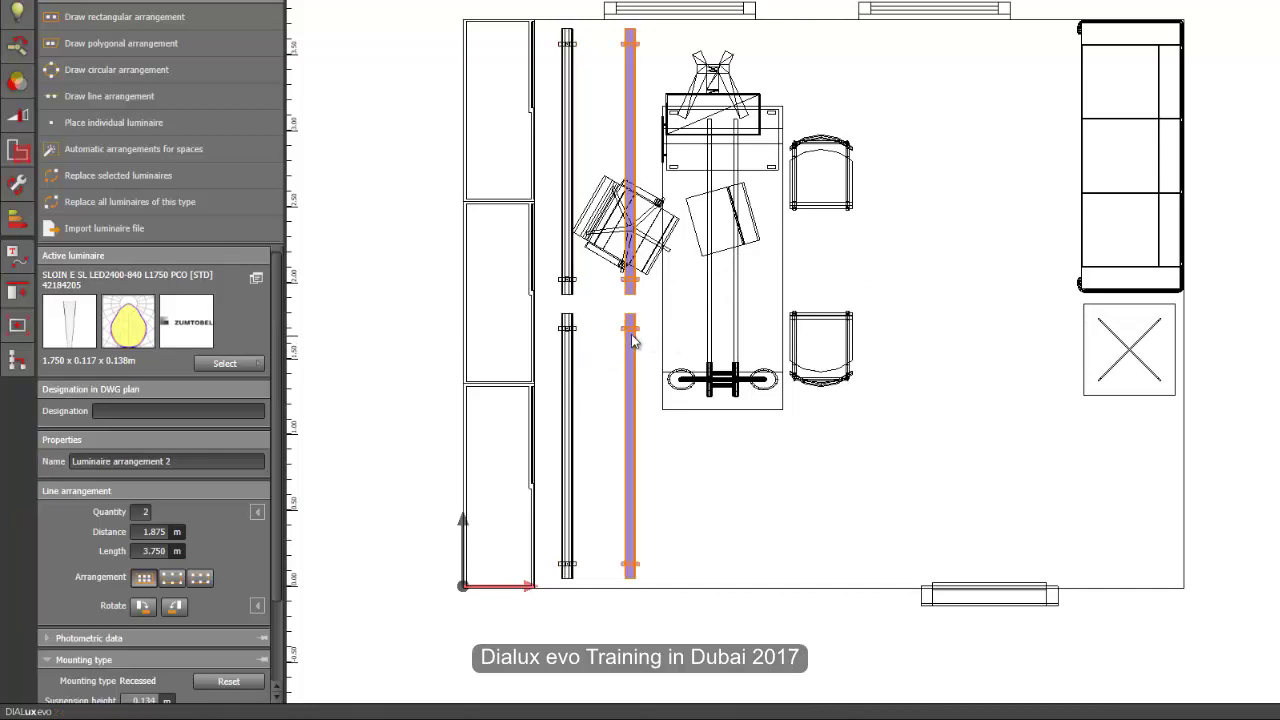
right_click(630, 343)
left_click(655, 346)
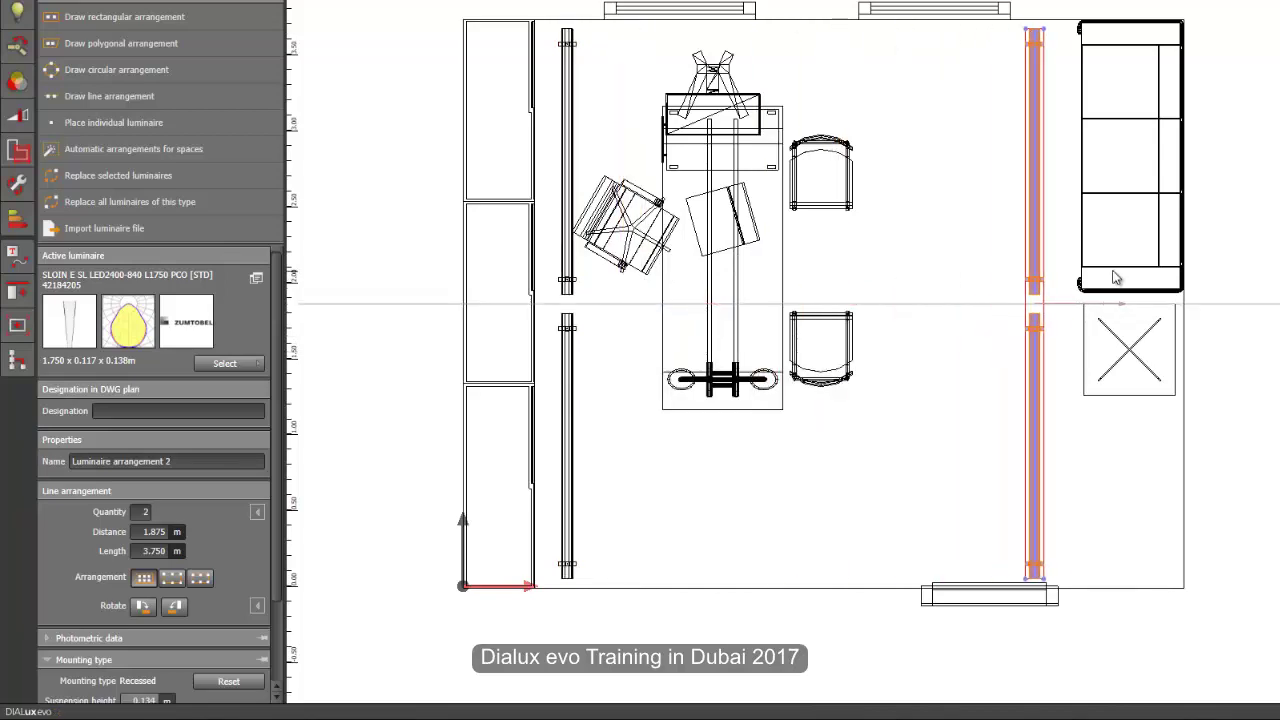
left_click(1170, 279)
Move the lower luminaire of the cabinet-side line up against the upper one to close the gap, at about 0.813 m.
scroll(540, 347, "up", 2)
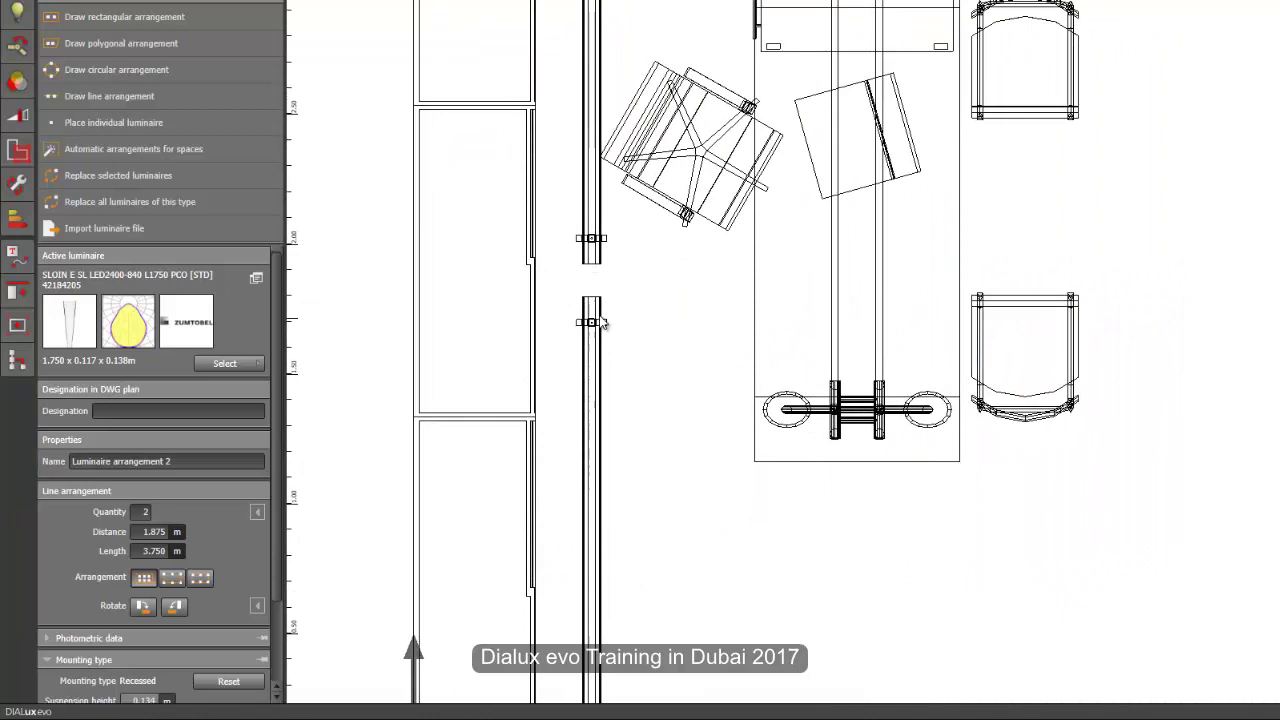
left_click(592, 300)
scroll(592, 298, "up", 1)
right_click(593, 299)
left_click(612, 300)
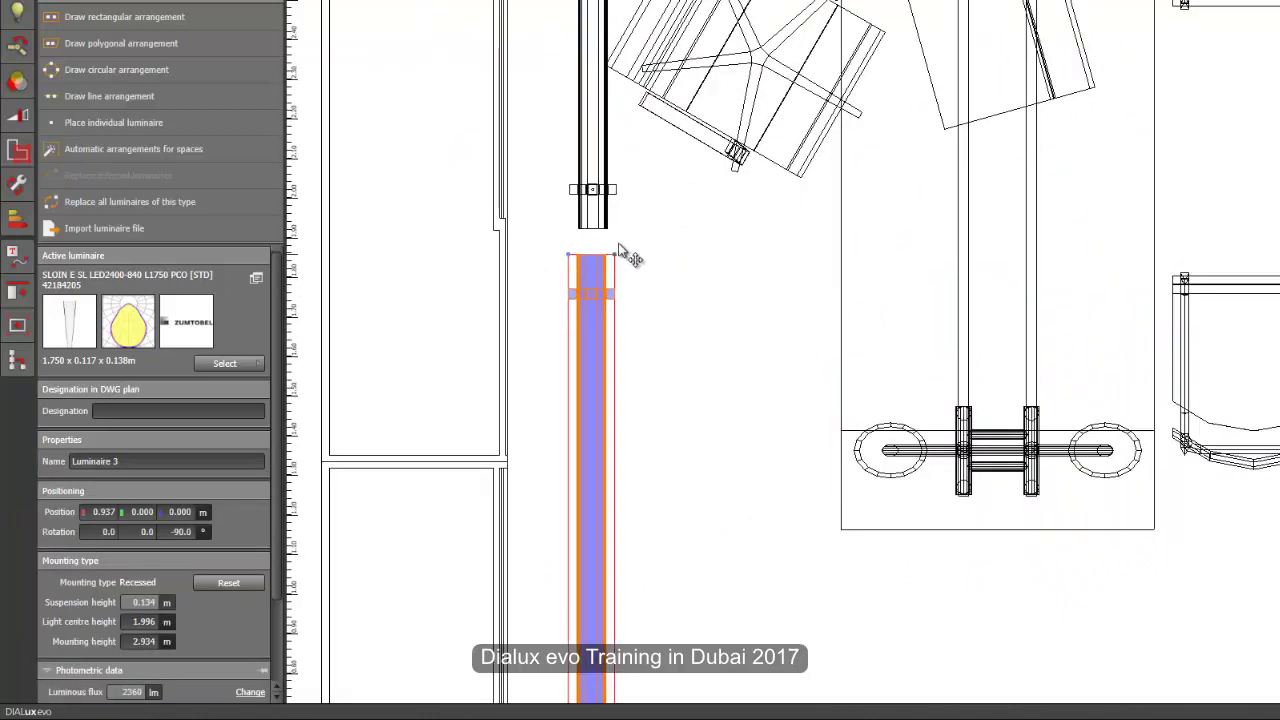
left_click(613, 240)
Move the lower luminaire of the sofa-side line up against the upper one, at about 0.813 m, and check both lines in 3D.
scroll(620, 268, "down", 3)
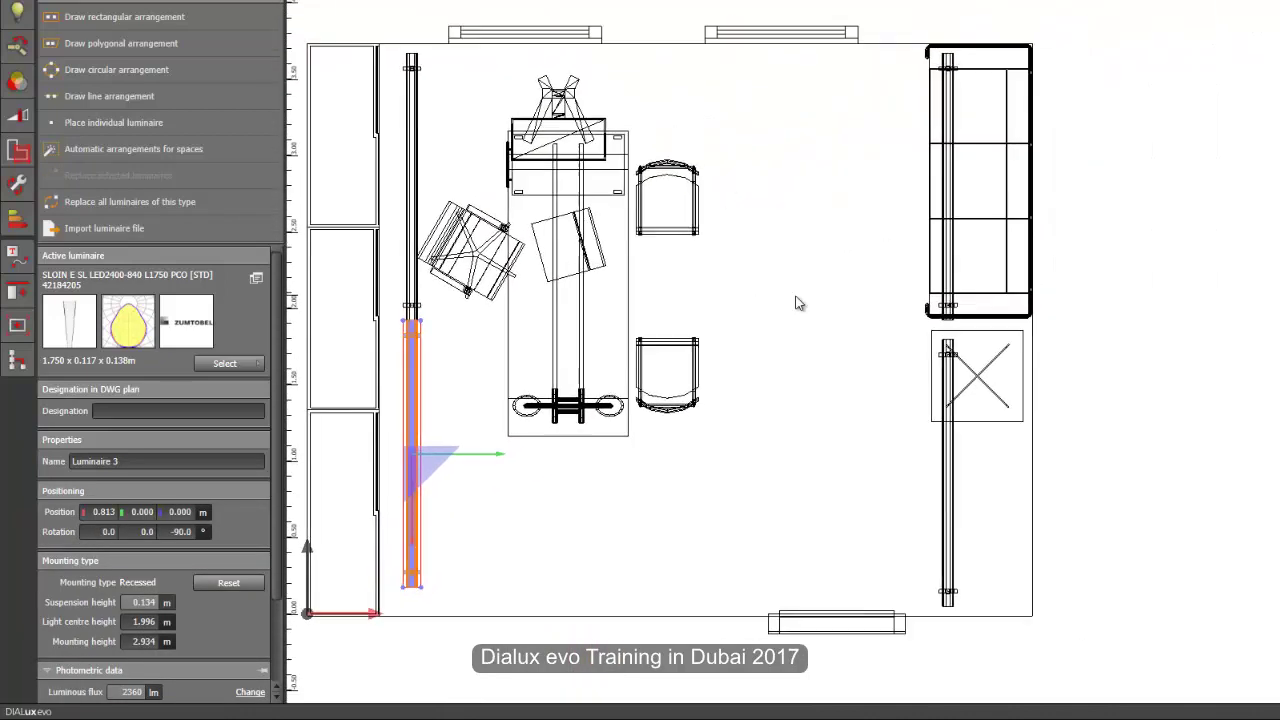
scroll(962, 310, "up", 2)
left_click(950, 365)
right_click(949, 362)
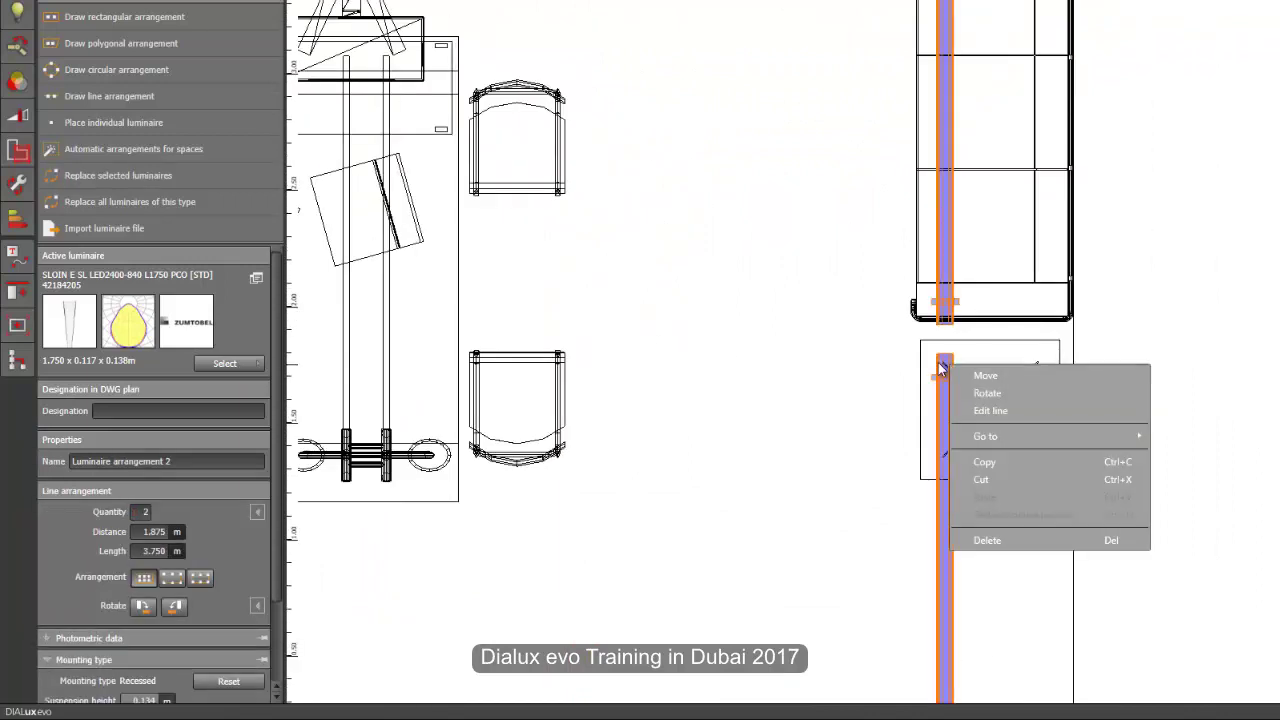
left_click(941, 362)
right_click(940, 362)
left_click(958, 373)
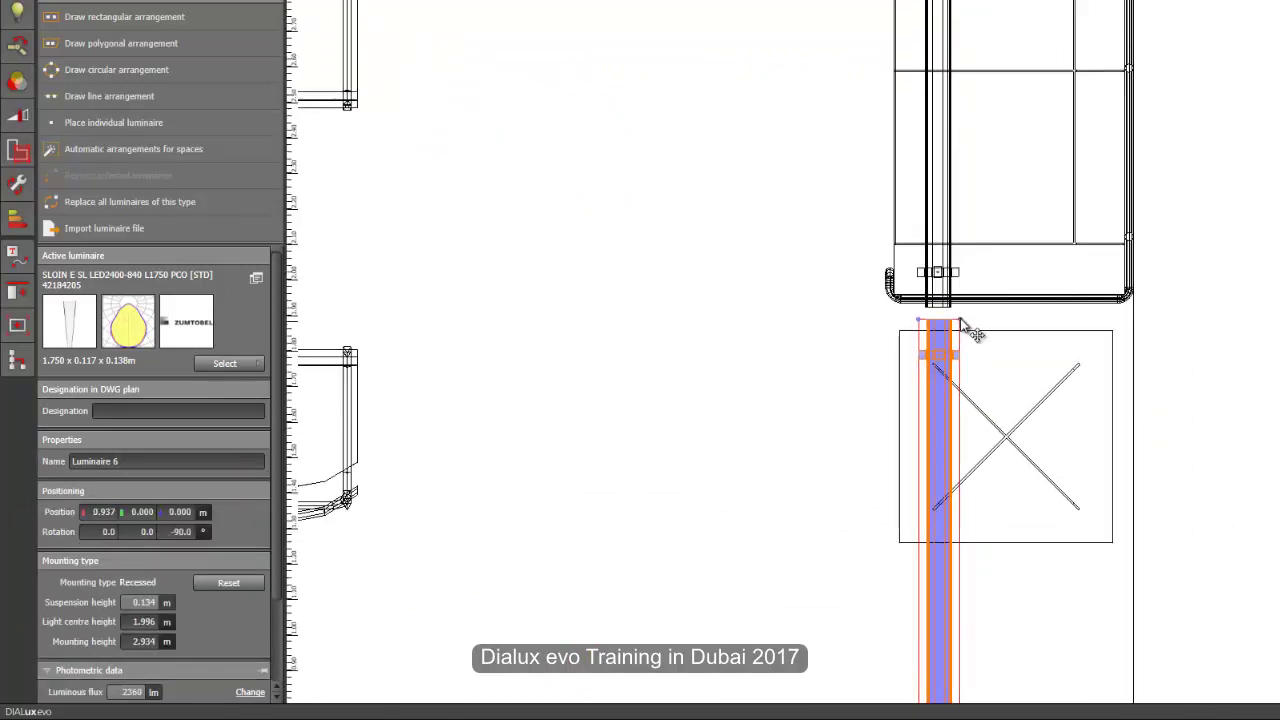
left_click(959, 312)
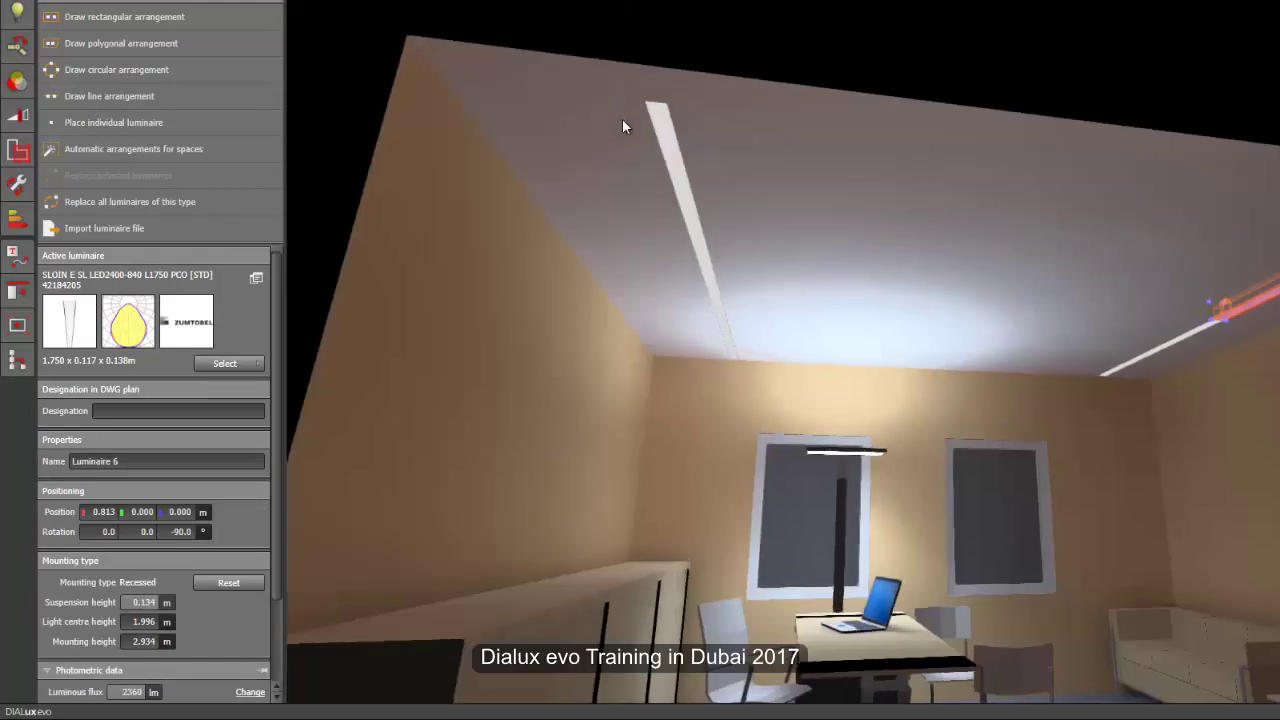
left_click_drag(1037, 120, 678, 260)
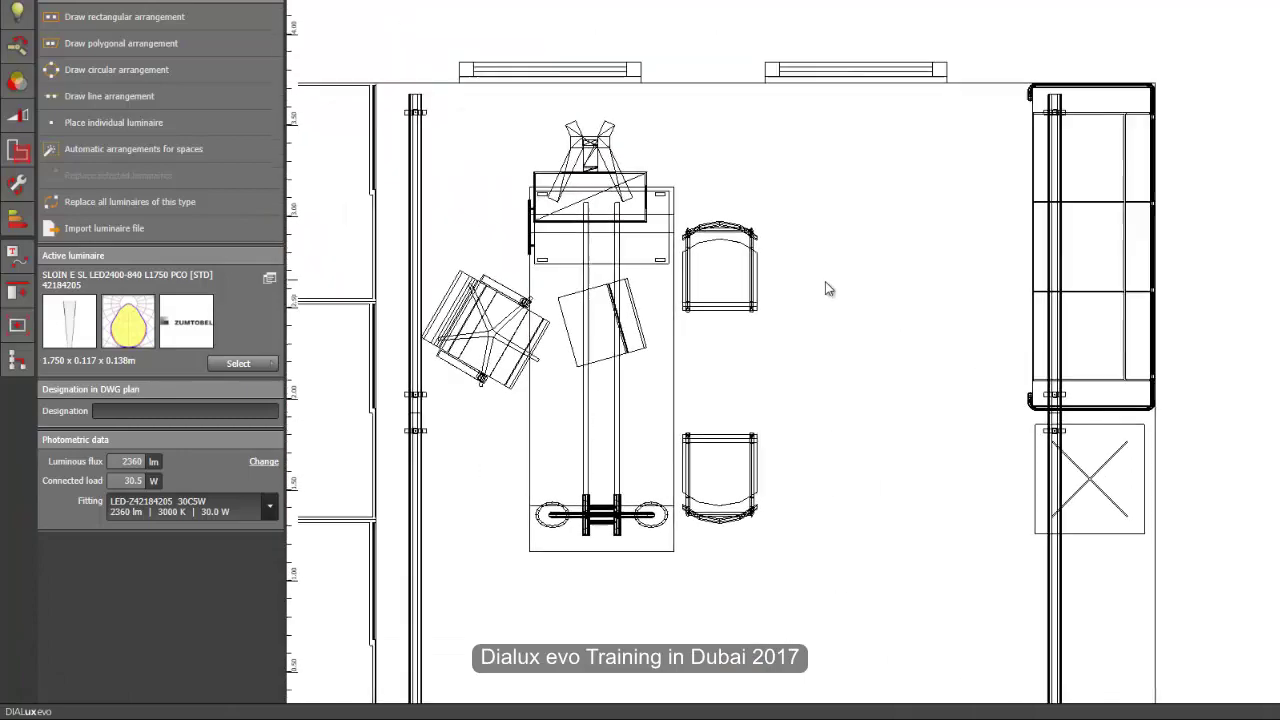
Draw a vertical reference line along the wall behind the cabinets and give it one parallel spaced 0.6 m apart.
scroll(825, 282, "down", 3)
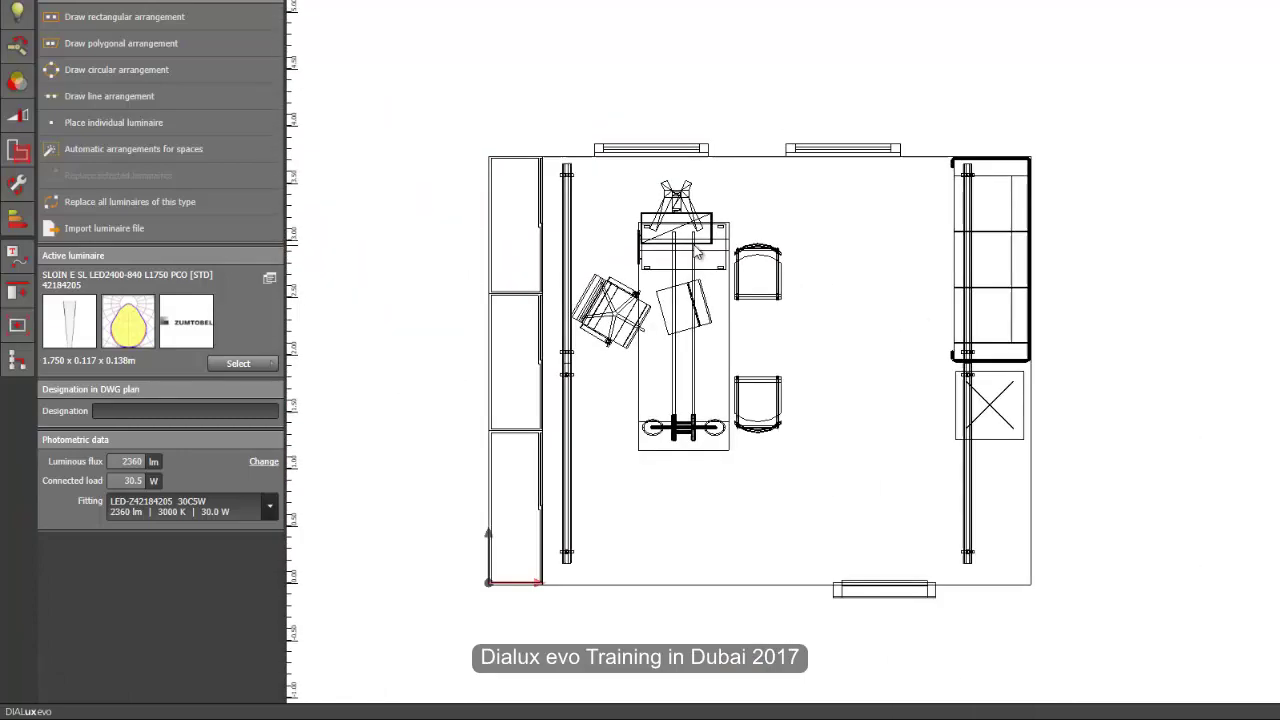
middle_click_drag(583, 260, 681, 216)
scroll(616, 194, "up", 3)
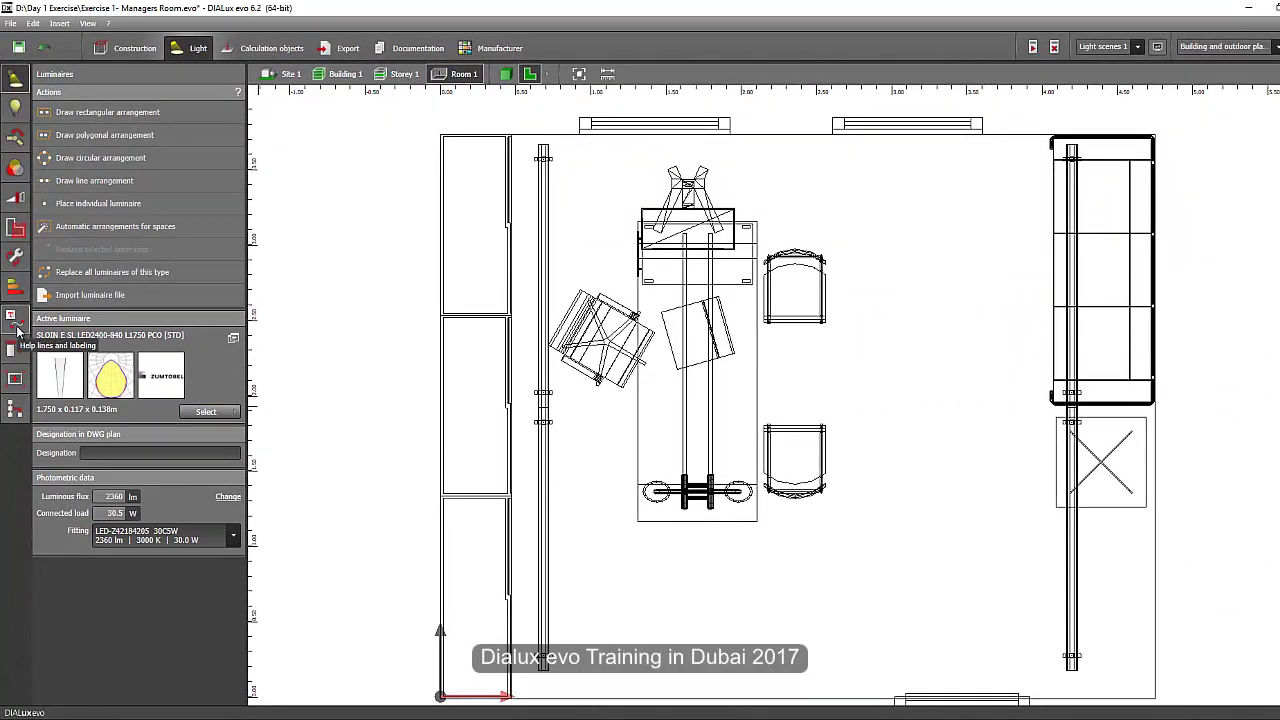
left_click(15, 327)
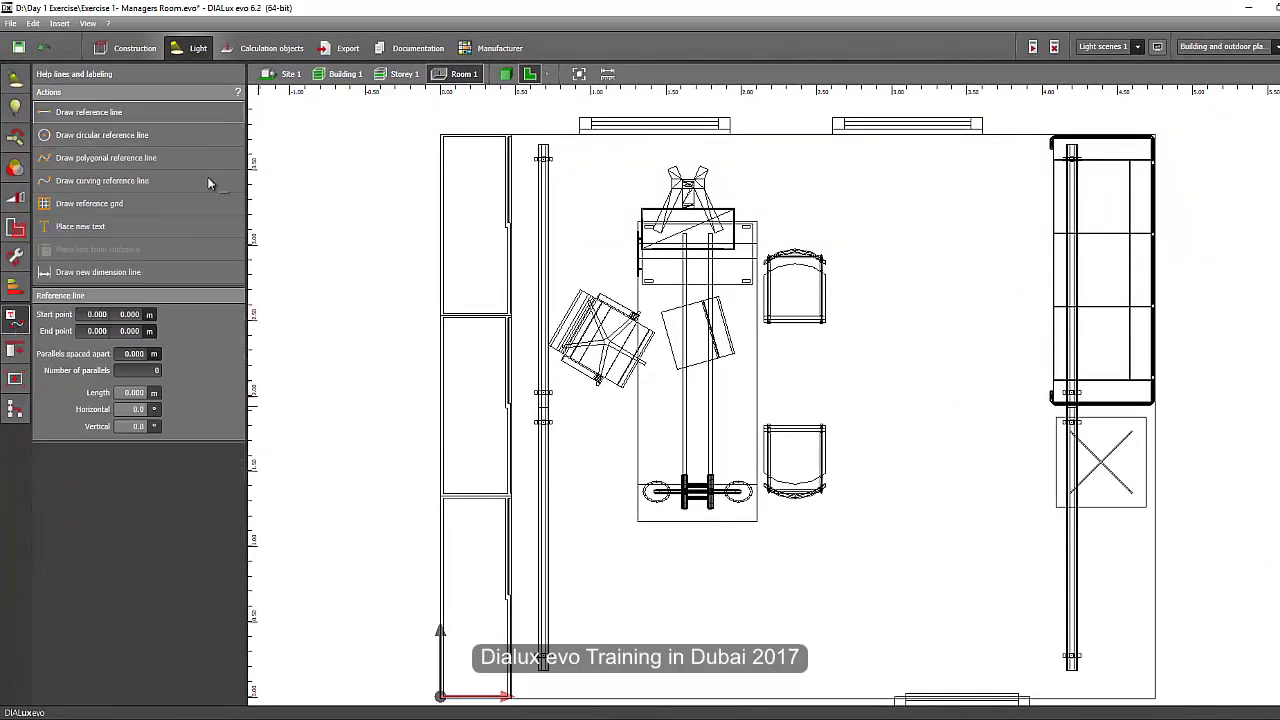
left_click(440, 137)
scroll(455, 257, "down", 3)
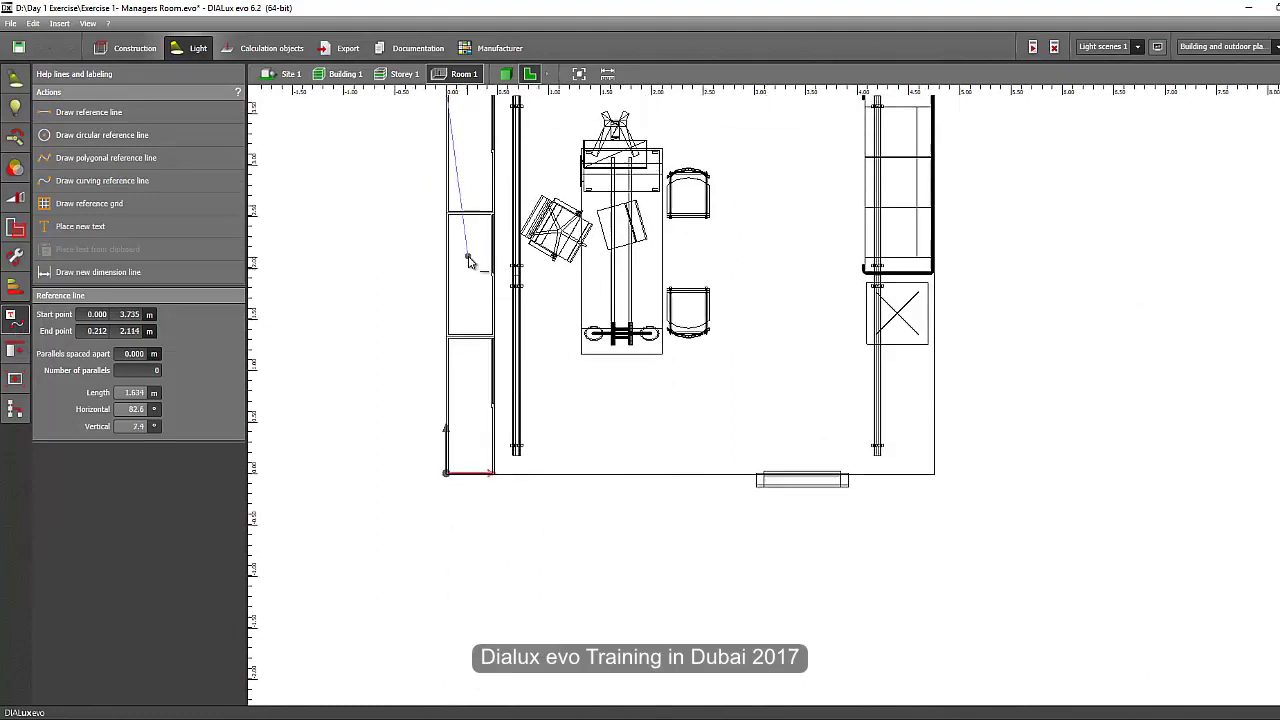
left_click(436, 479)
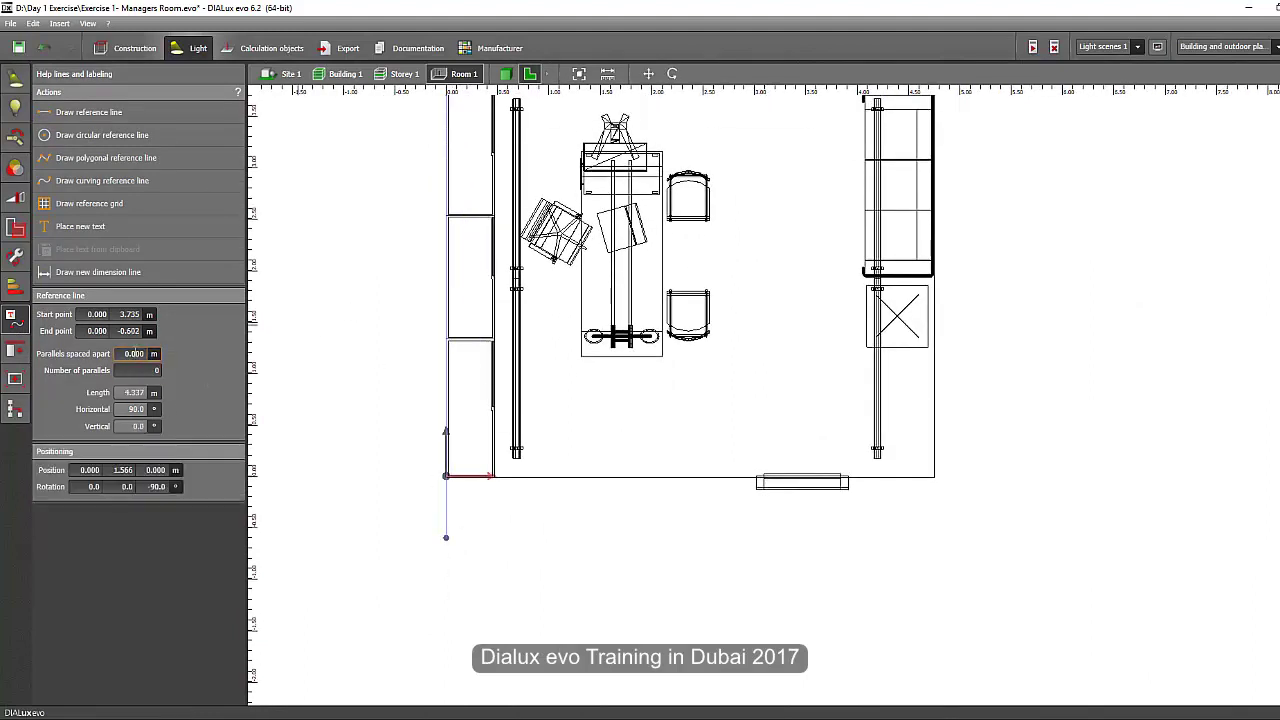
type(".6")
key("Return")
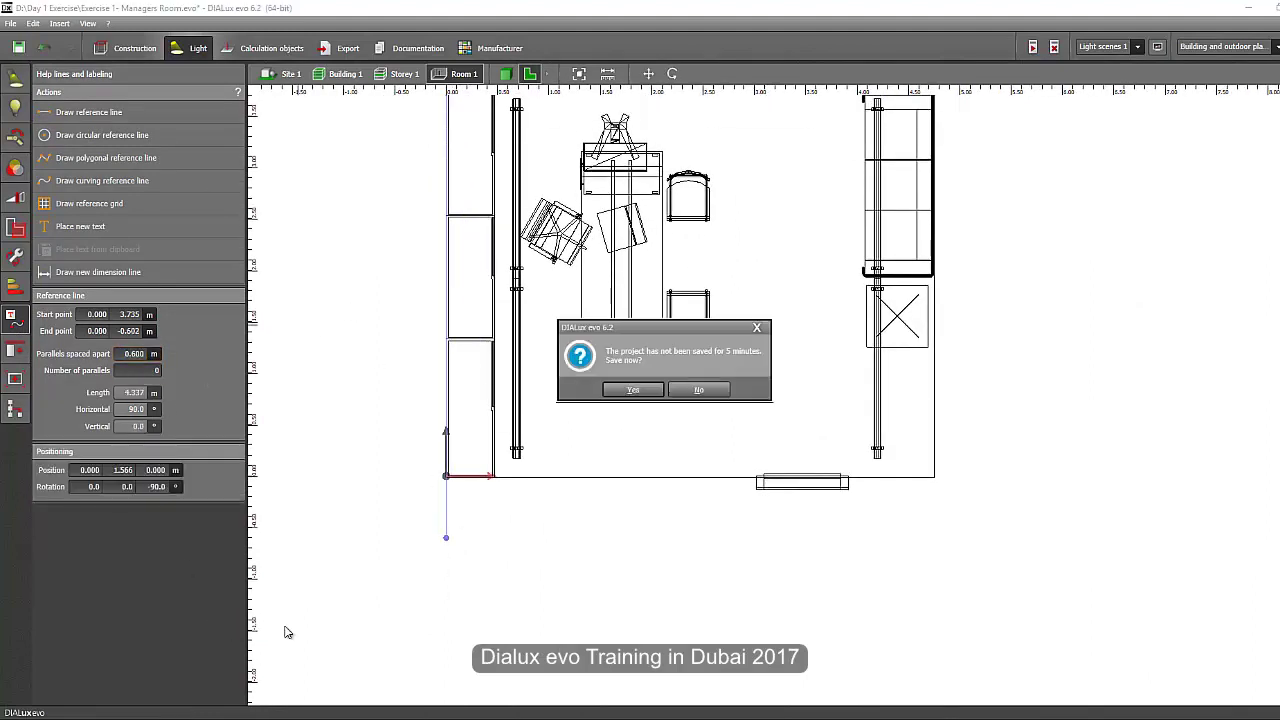
left_click(756, 329)
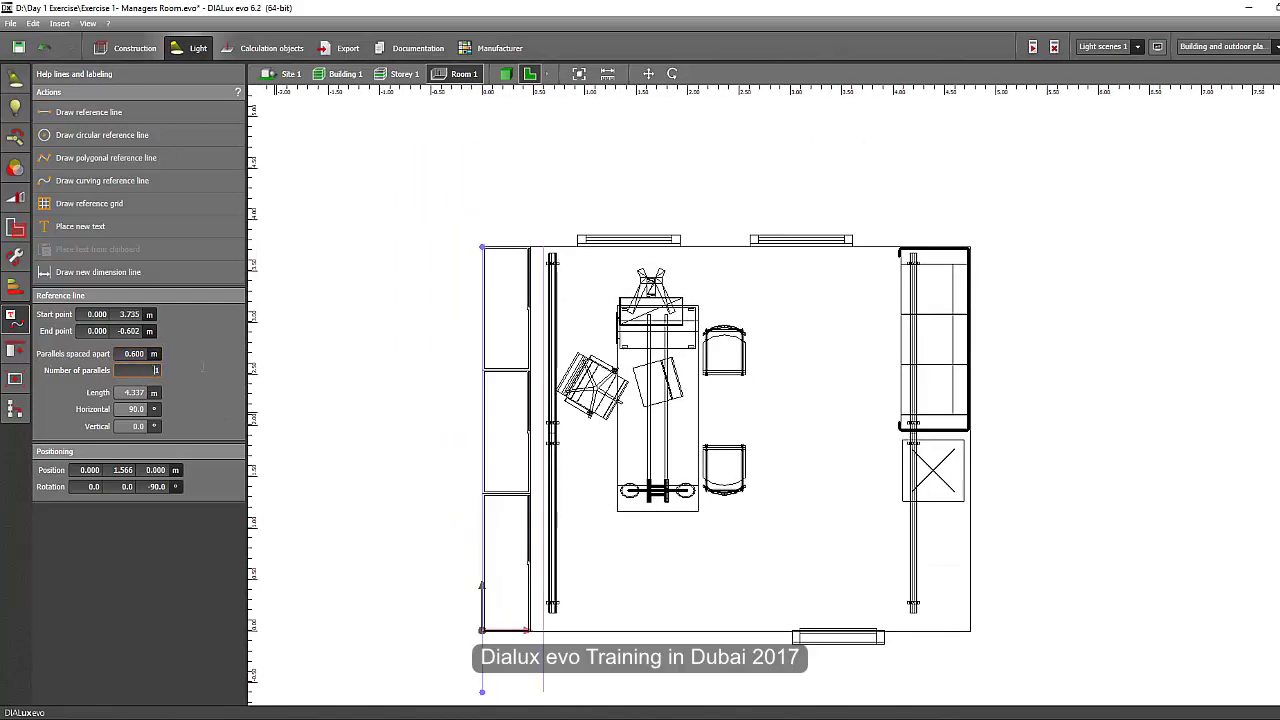
Set the reference line's parallel spacing to 0.8 m and move the cabinet-side luminaire line onto the parallel.
scroll(600, 400, "up", 5)
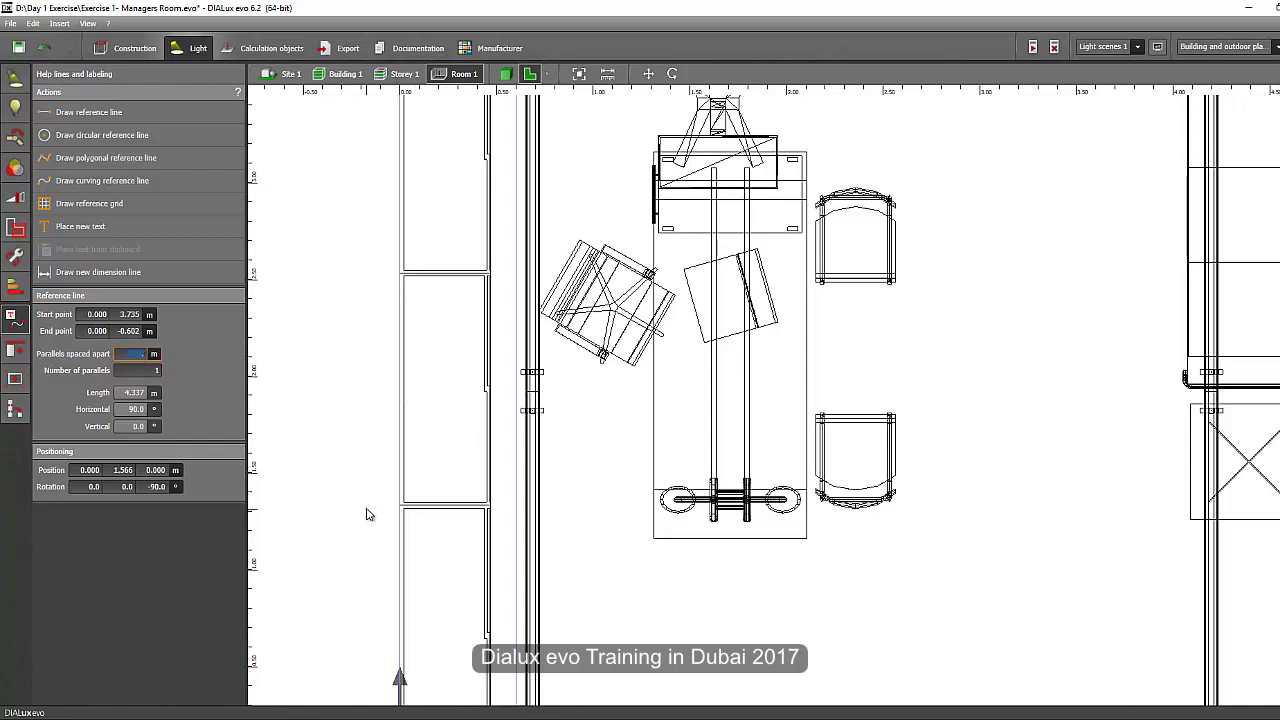
left_click(534, 263)
right_click(534, 263)
left_click(546, 273)
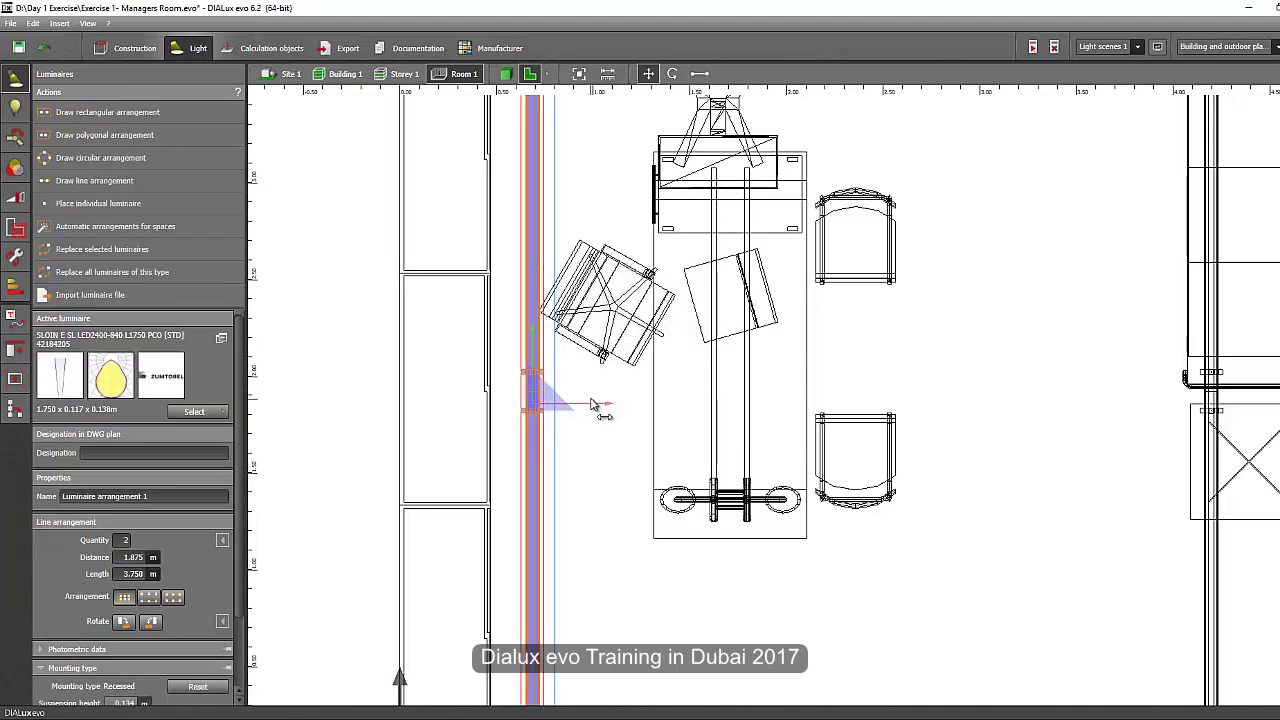
scroll(620, 403, "down", 3)
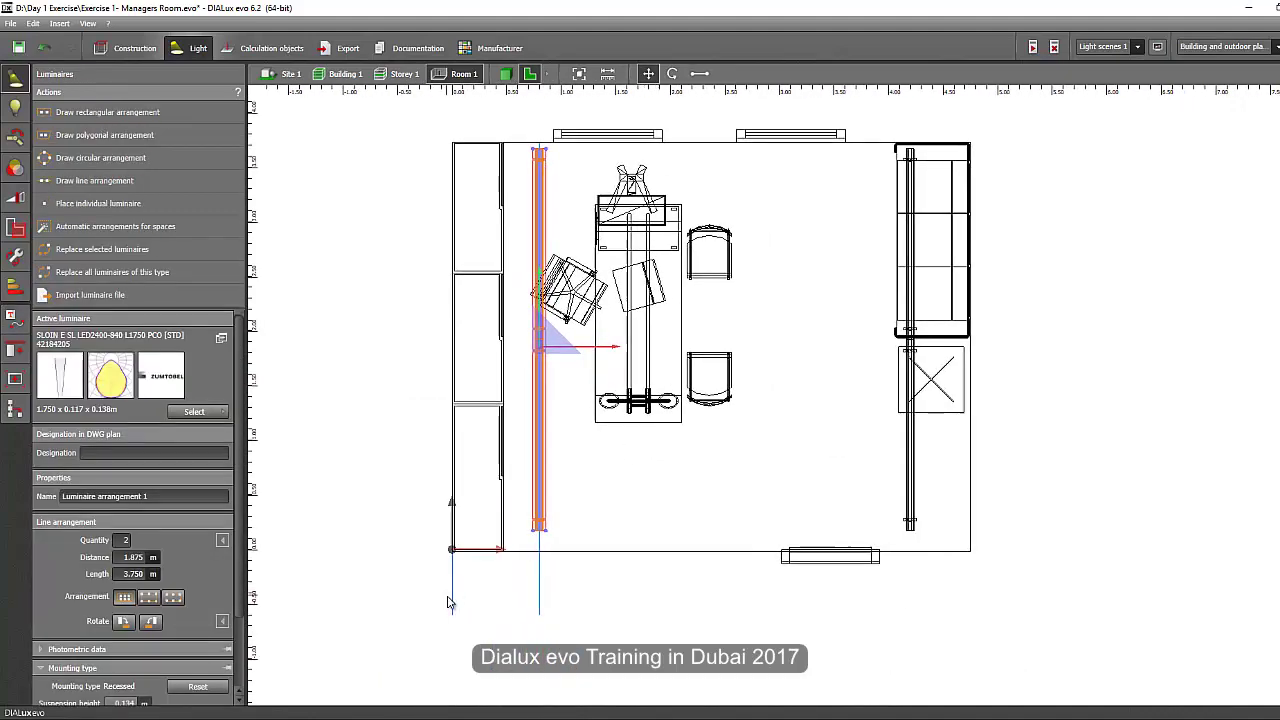
Relocate both end points of the reference line to the room corners along the wall behind the sofa.
left_click(450, 603)
left_click_drag(462, 148, 978, 566)
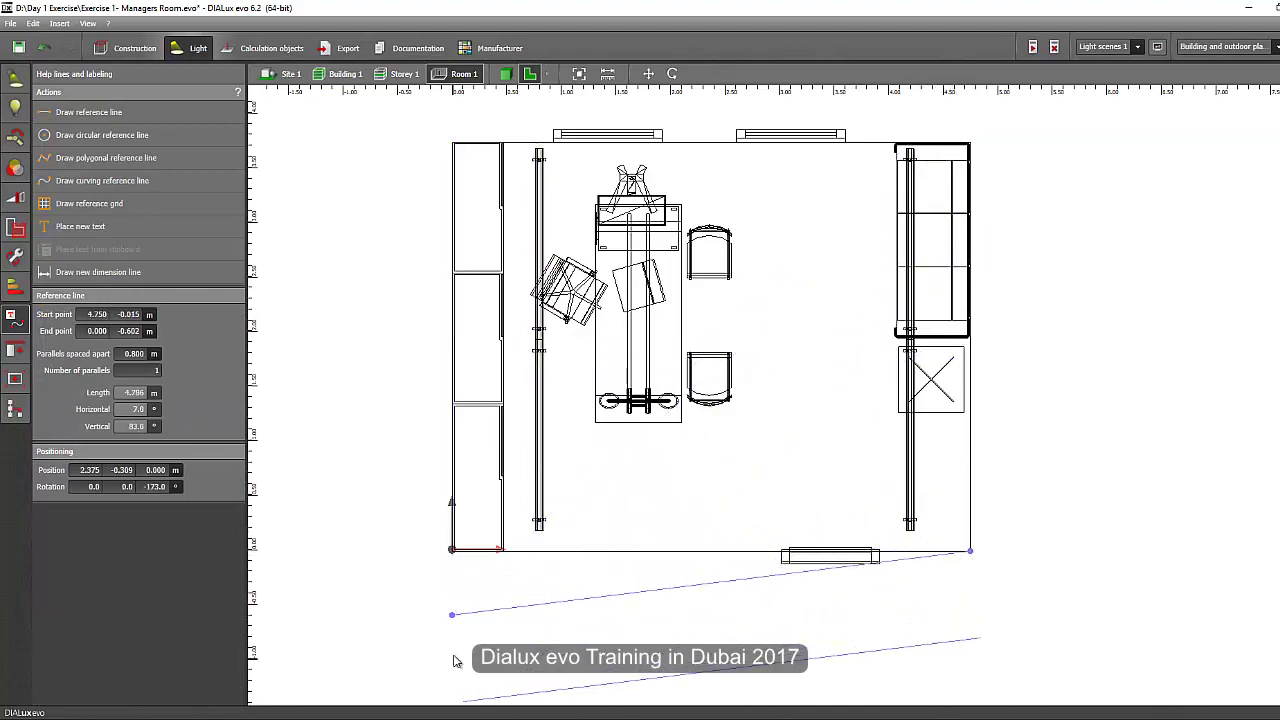
left_click_drag(452, 614, 978, 157)
scroll(958, 183, "up", 3)
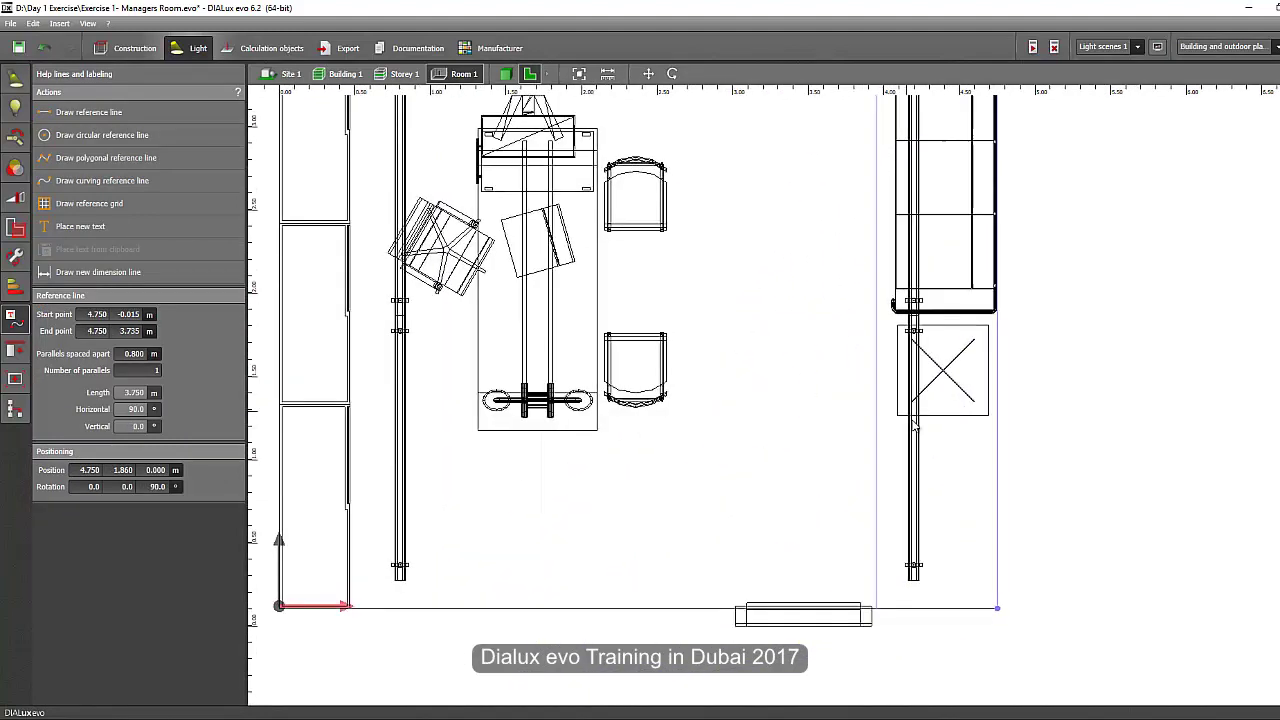
Move the sofa-side luminaire line straight across onto the parallel reference line, 0.8 m from the wall behind the sofa.
right_click(914, 437)
scroll(965, 290, "up", 2)
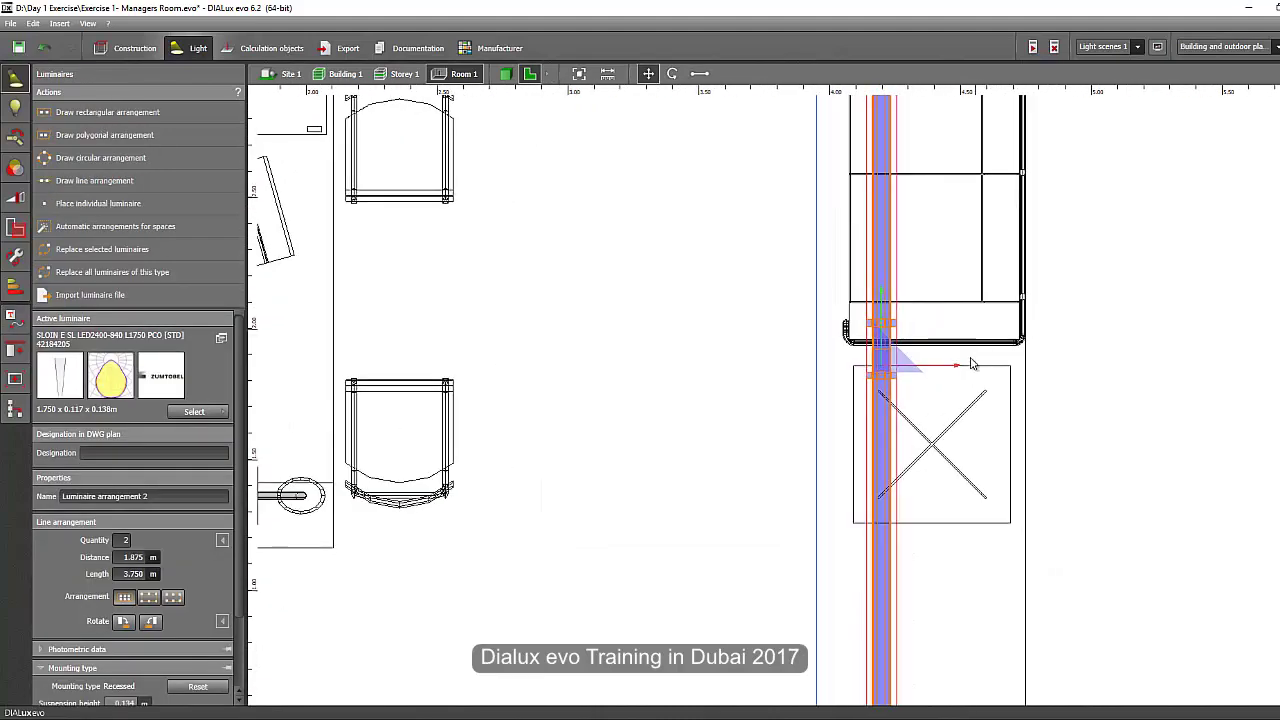
left_click_drag(963, 370, 900, 383)
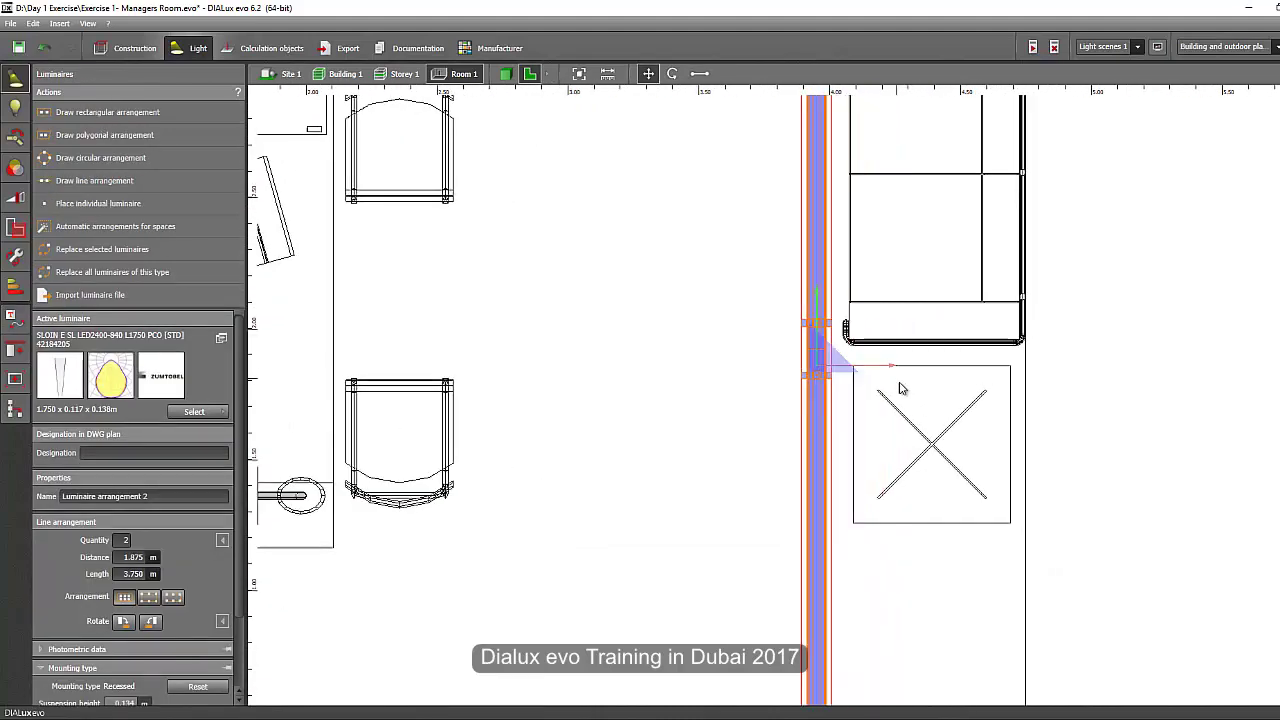
scroll(902, 387, "down", 2)
left_click(1059, 352)
scroll(964, 365, "down", 2)
Run the lighting calculation with the room in 3D, and inspect both light lines and the workplane's average perpendicular illuminance.
left_click(506, 74)
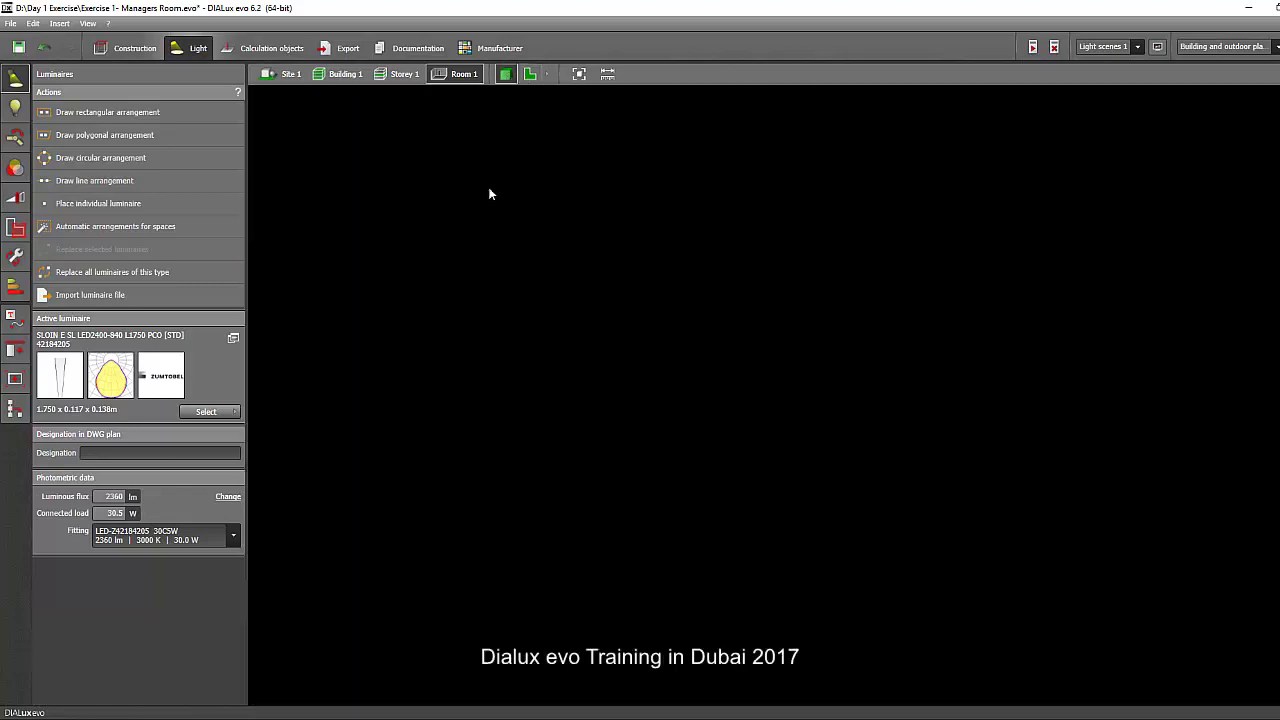
left_click_drag(383, 303, 469, 274)
scroll(749, 469, "down", 1)
left_click_drag(749, 469, 676, 440)
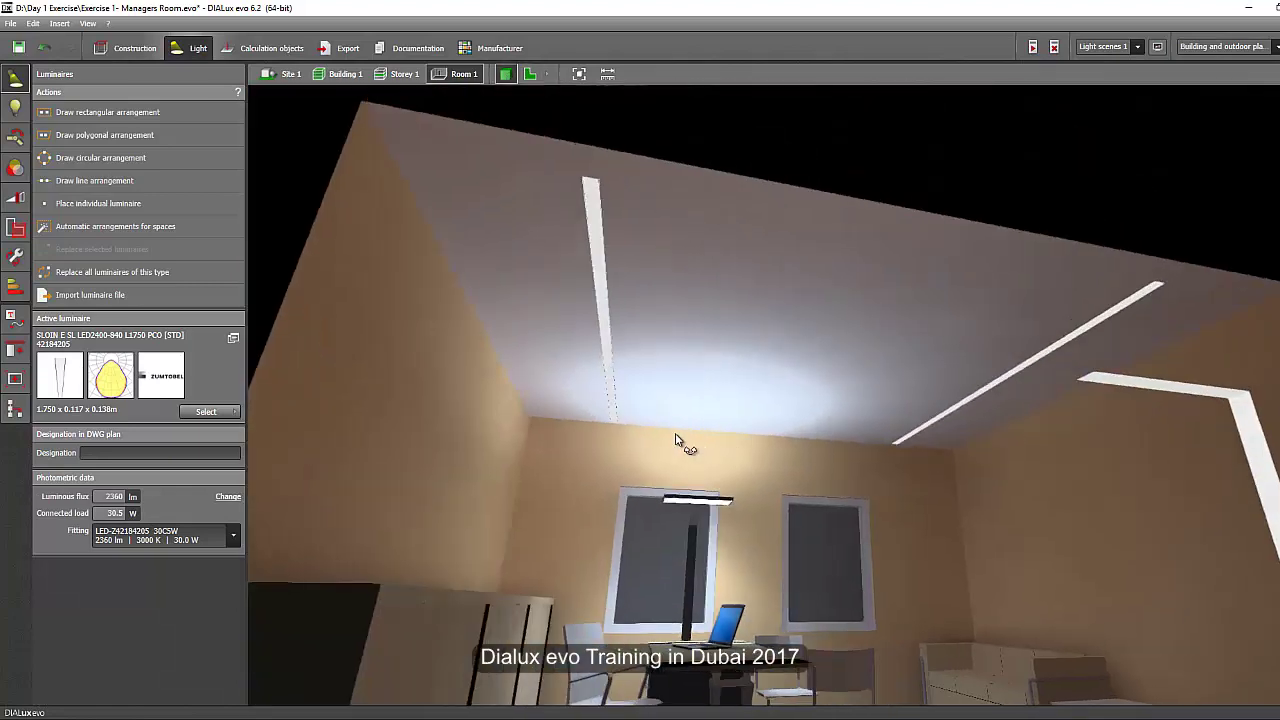
middle_click_drag(675, 440, 695, 368)
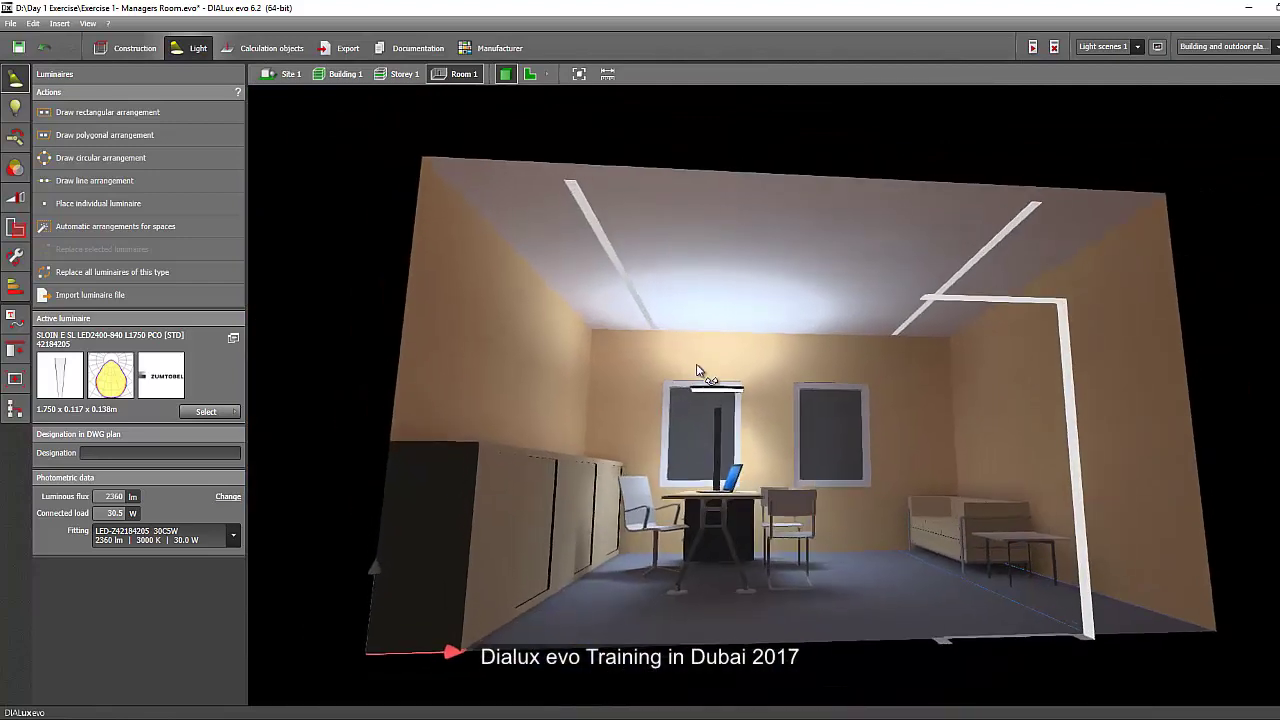
left_click(1032, 47)
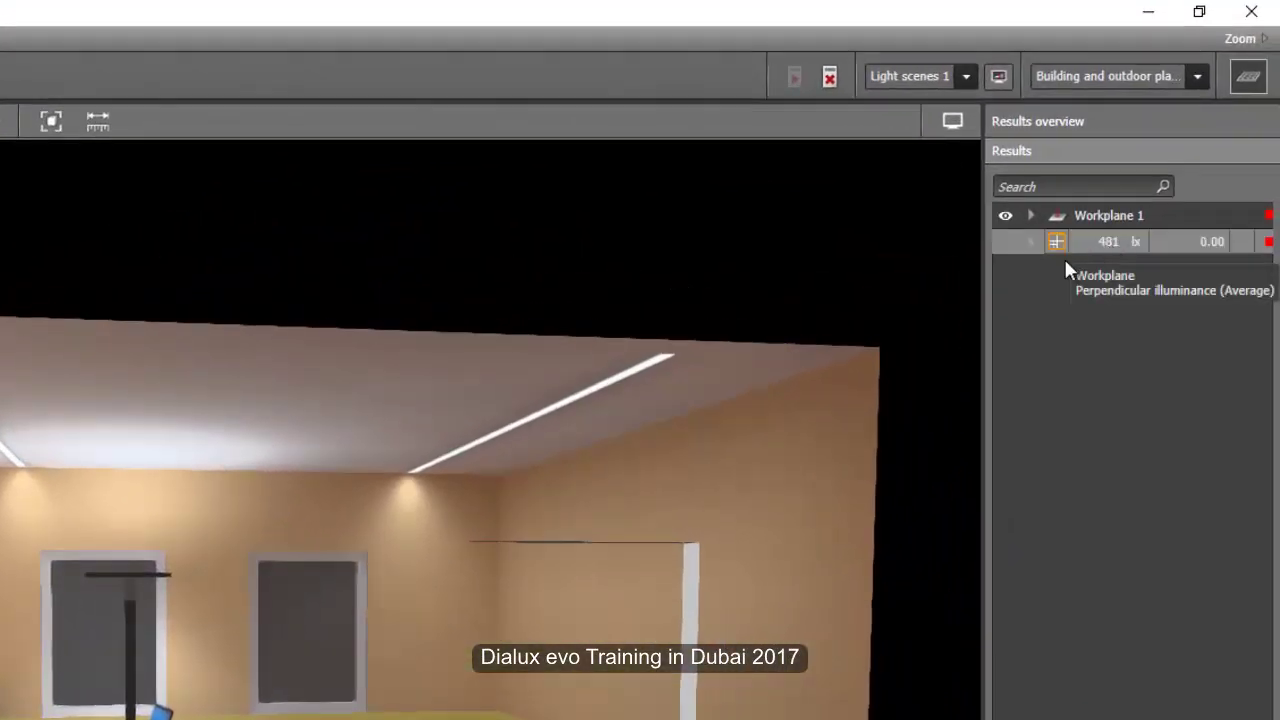
left_click_drag(871, 283, 671, 370)
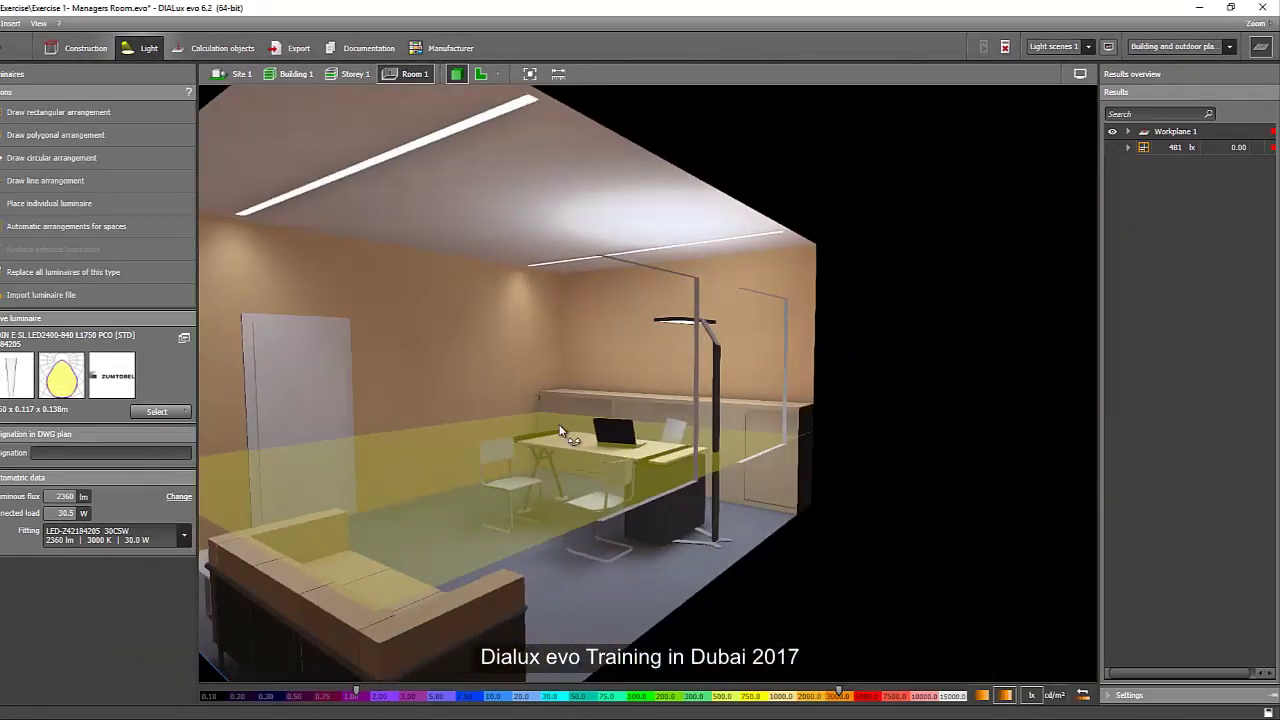
left_click_drag(562, 432, 668, 465)
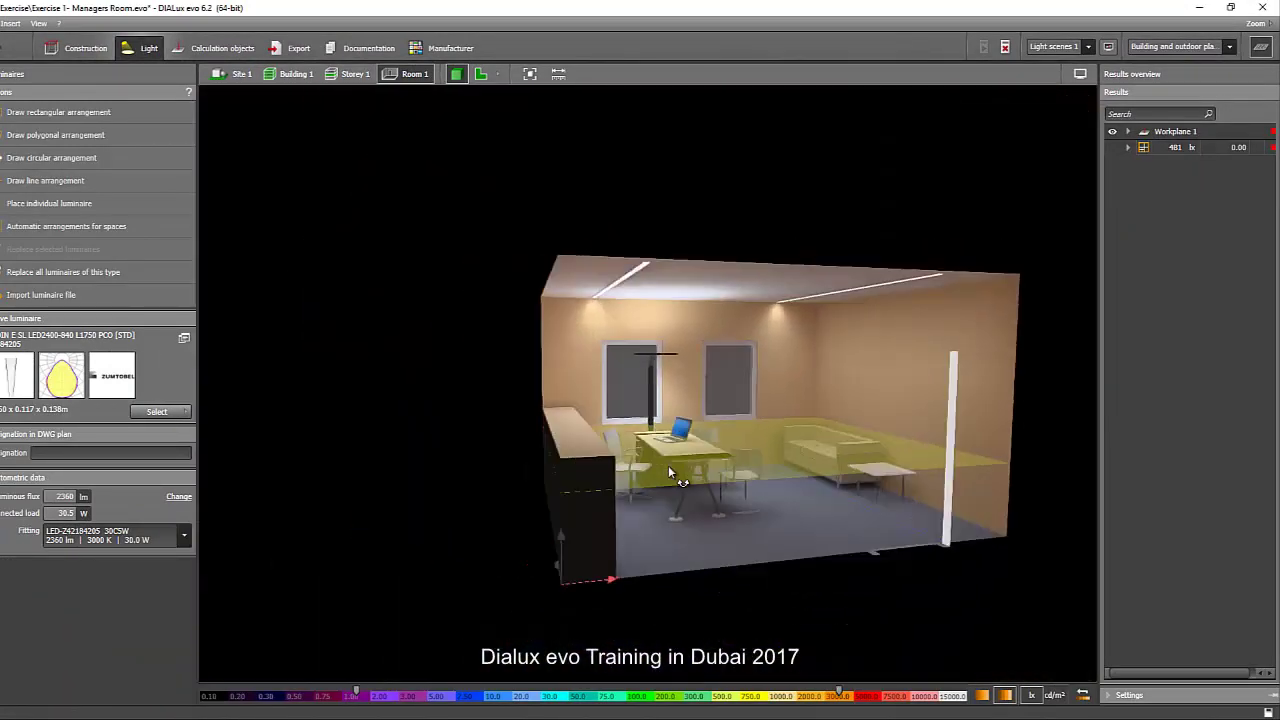
left_click_drag(522, 433, 819, 556)
scroll(822, 560, "down", 5)
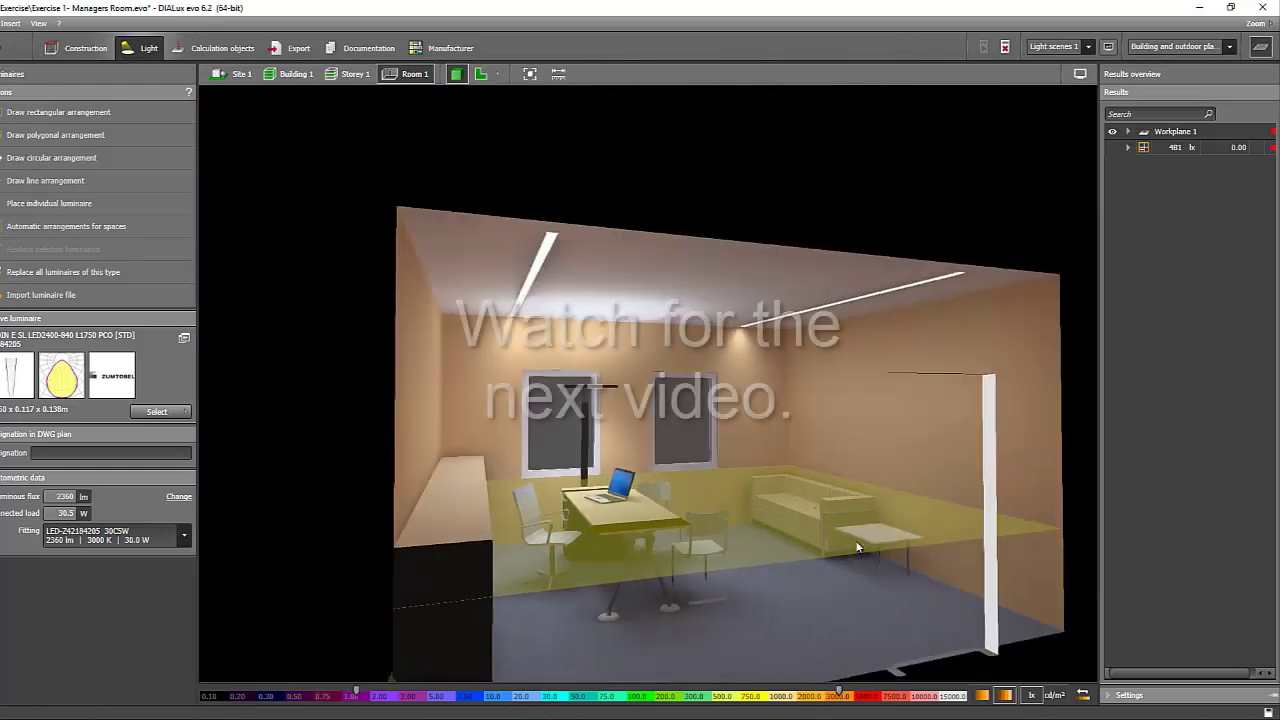